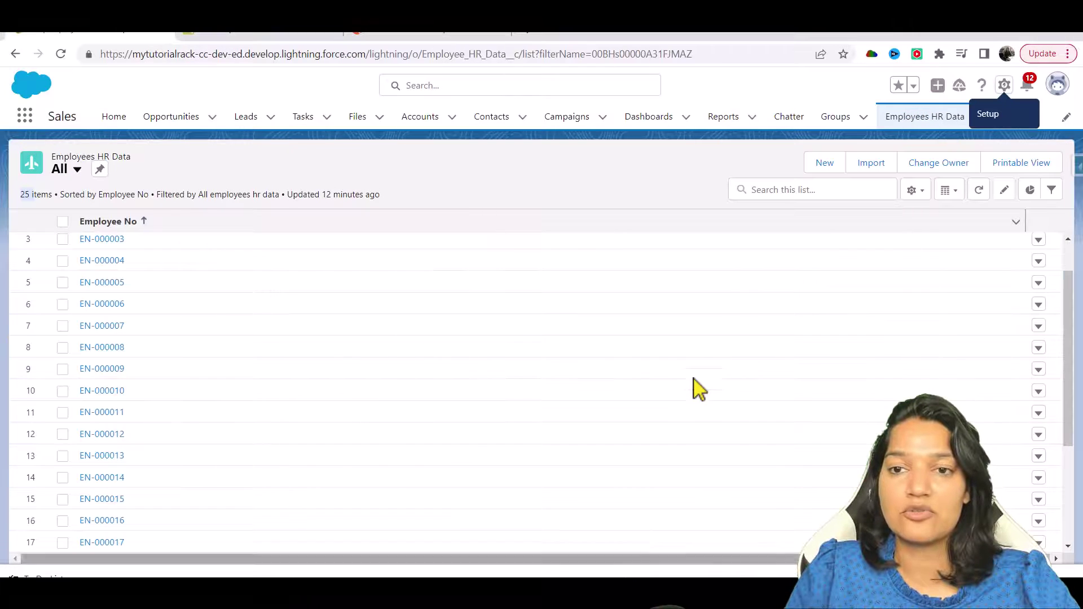
- Open Salesforce Setup, find App Manager via Quick Find 'app mana', and start a New Connected App
click(1004, 85)
click(971, 130)
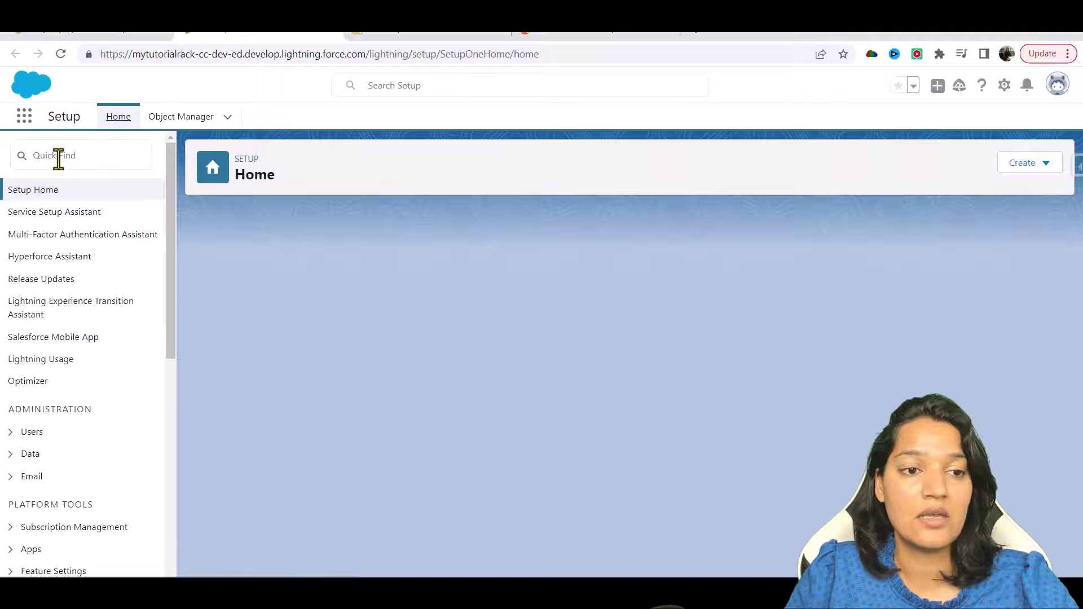
click(59, 155)
text(app mana)
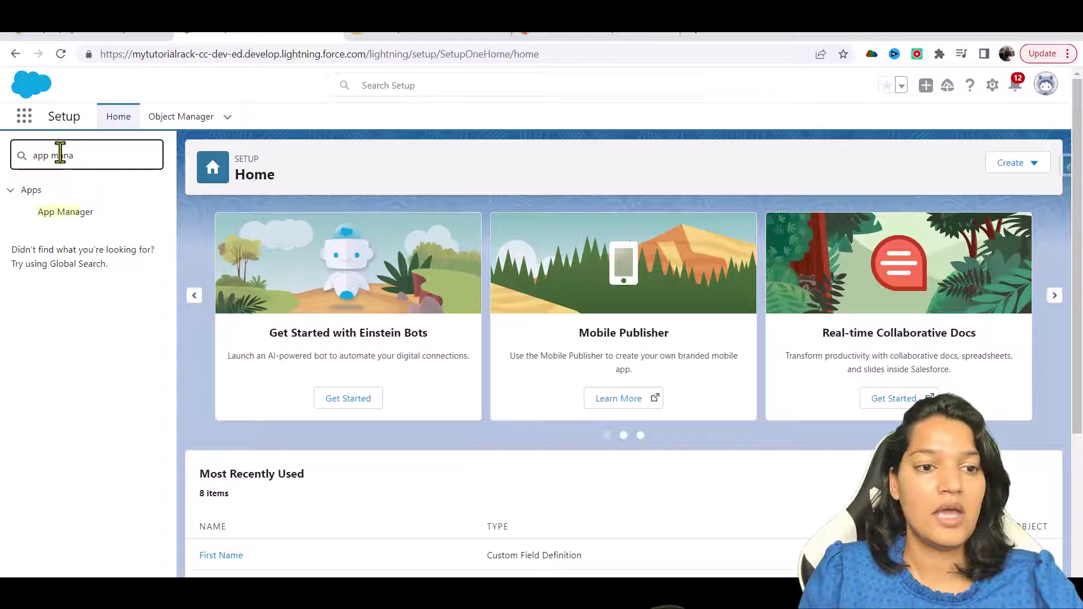
click(56, 213)
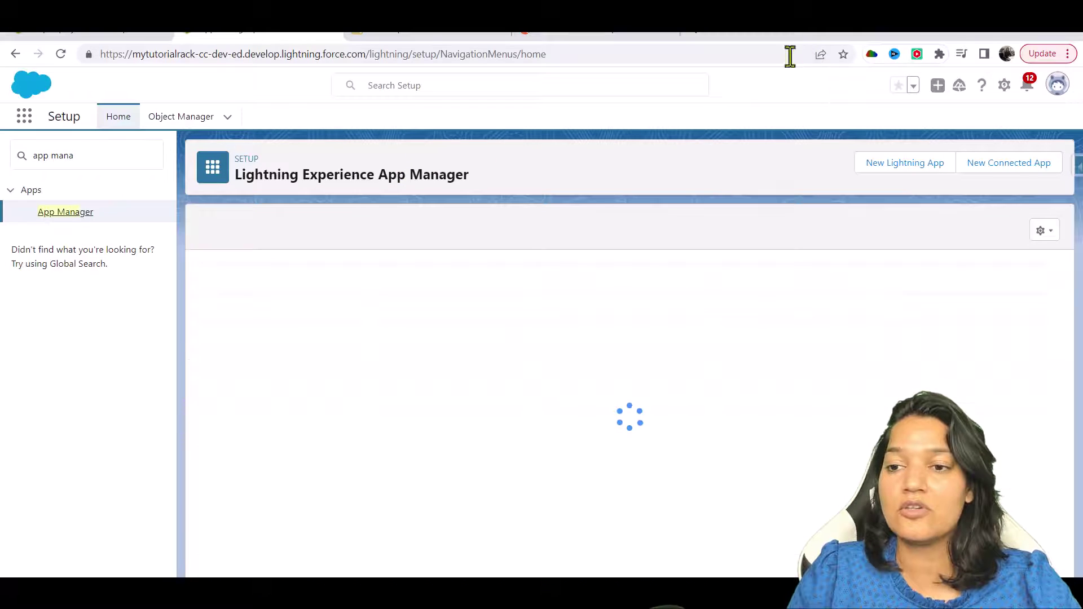
click(999, 170)
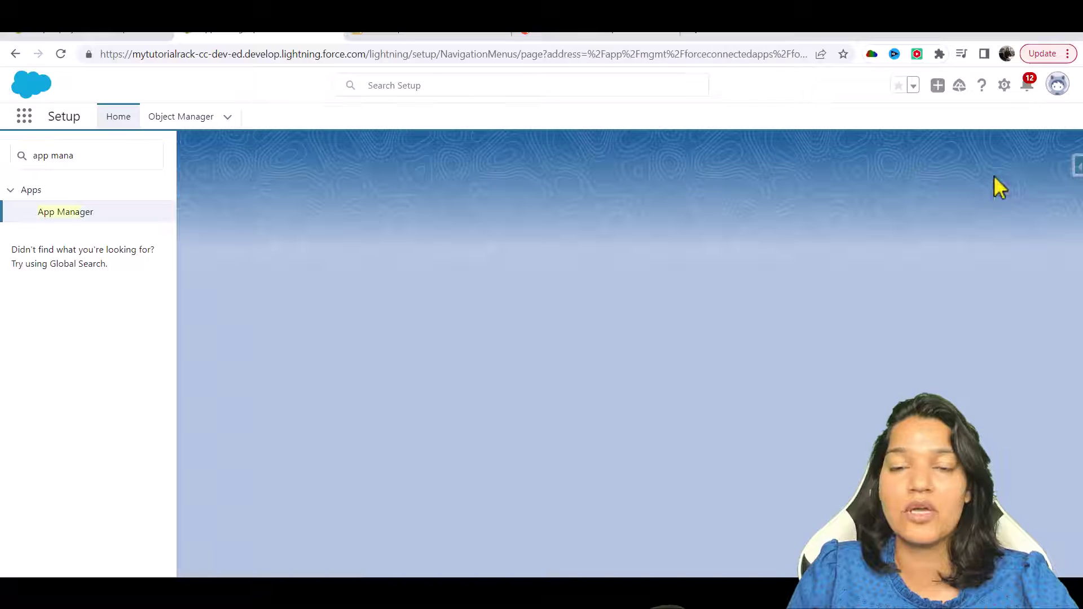
click(383, 304)
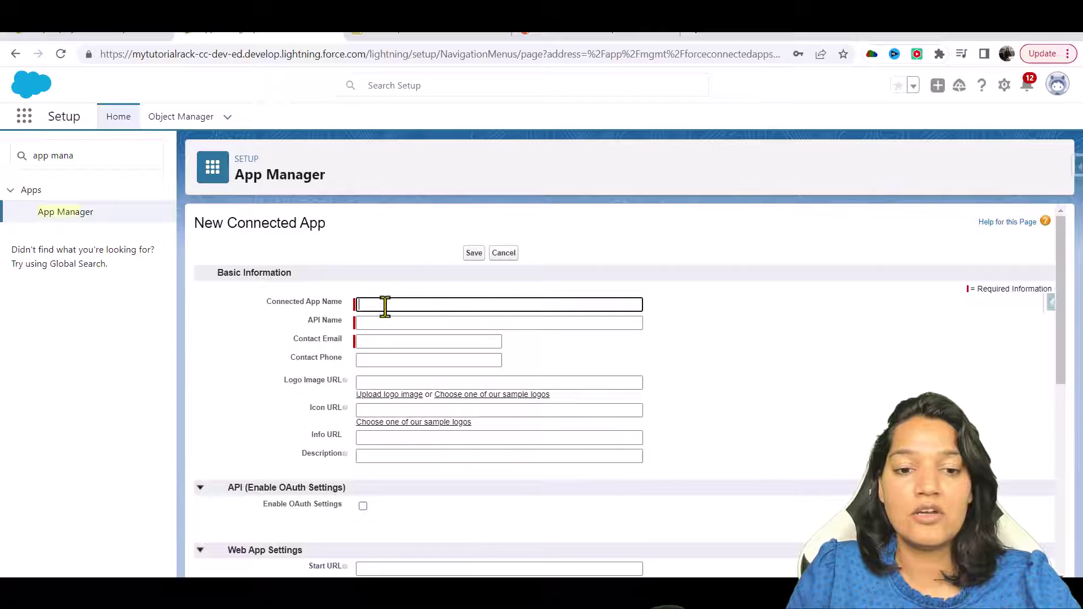
- Name the connected app EmployeeHRSystem and fill the contact e-mail and phone from saved details
text(EmployeeHRSystem)
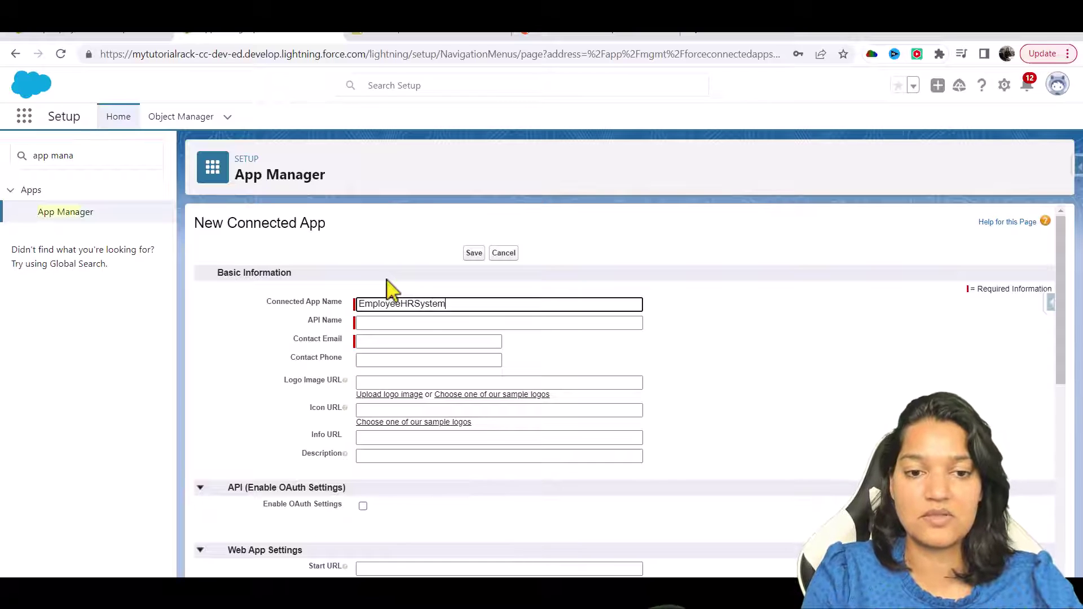
key(Tab)
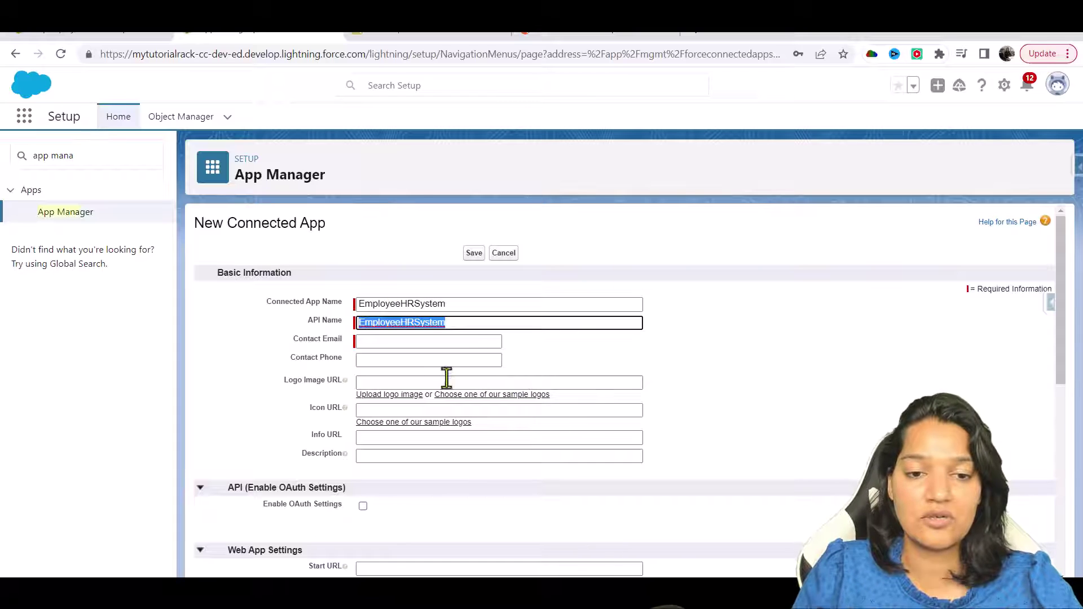
click(382, 342)
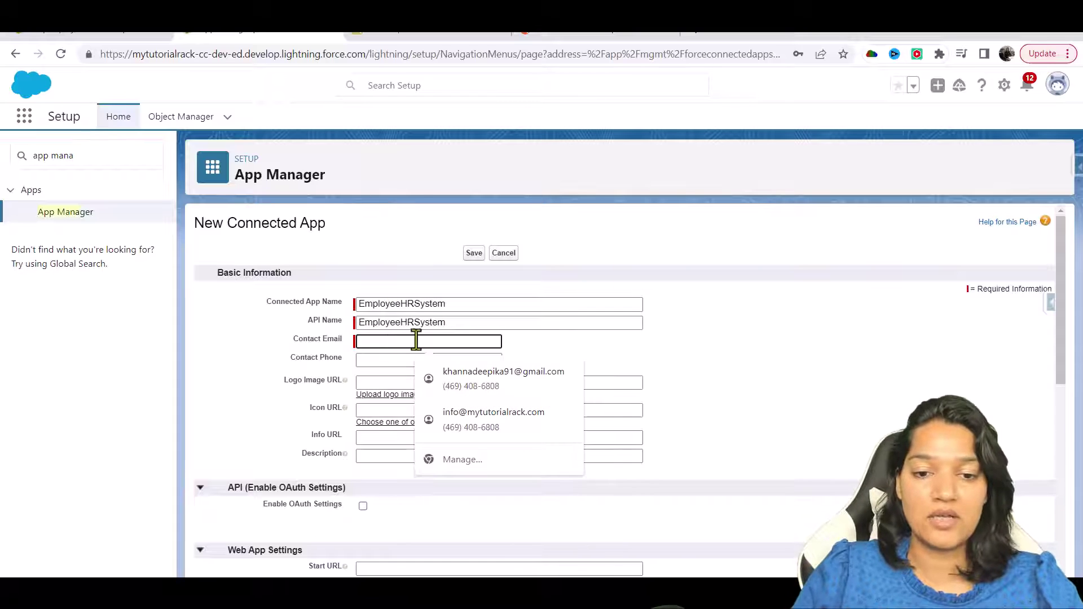
click(476, 423)
click(472, 341)
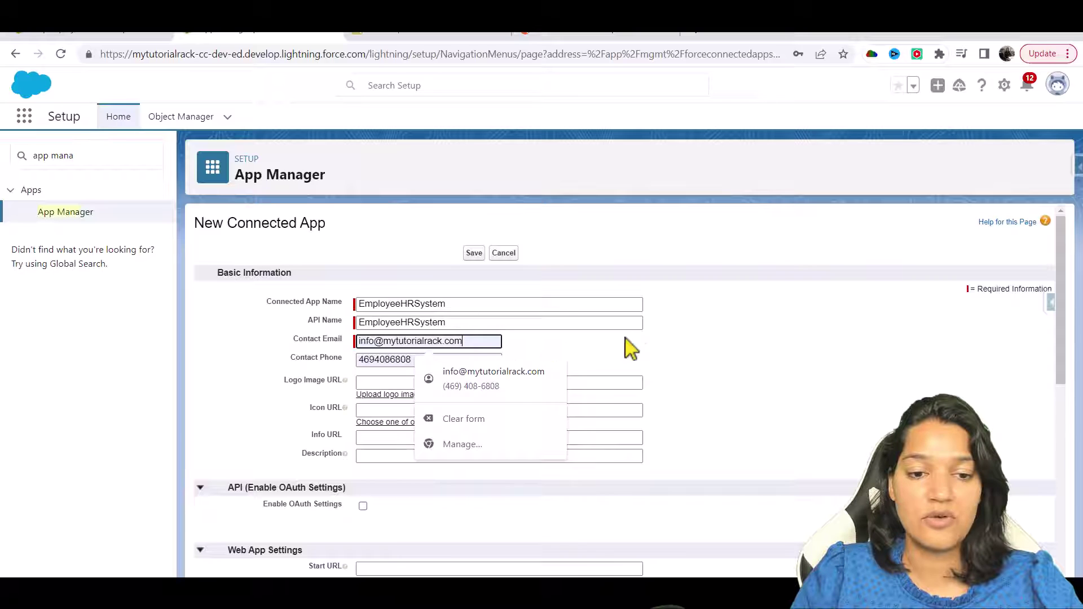
- Enable OAuth settings and select the org's base web address to reuse as callback URL
scroll(483, 341, down, 1)
click(363, 436)
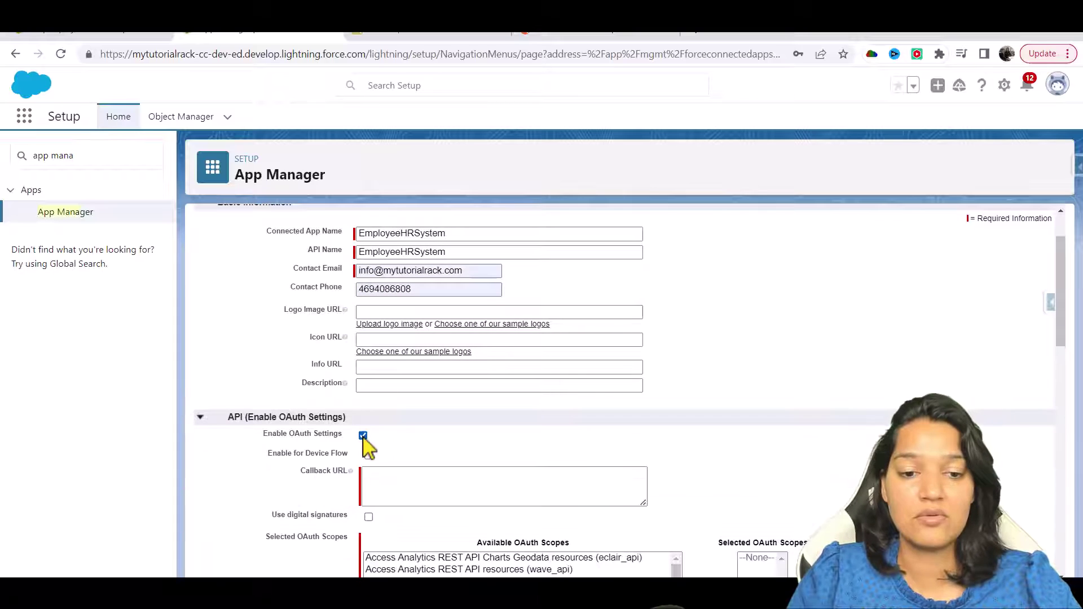
scroll(375, 399, down, 2)
click(392, 343)
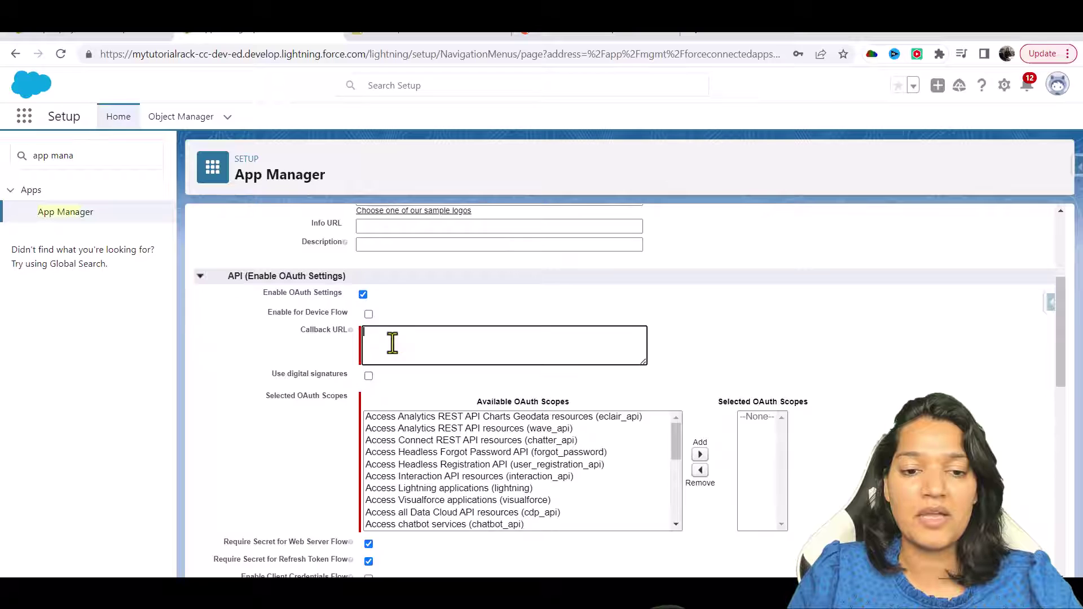
scroll(393, 310, up, 3)
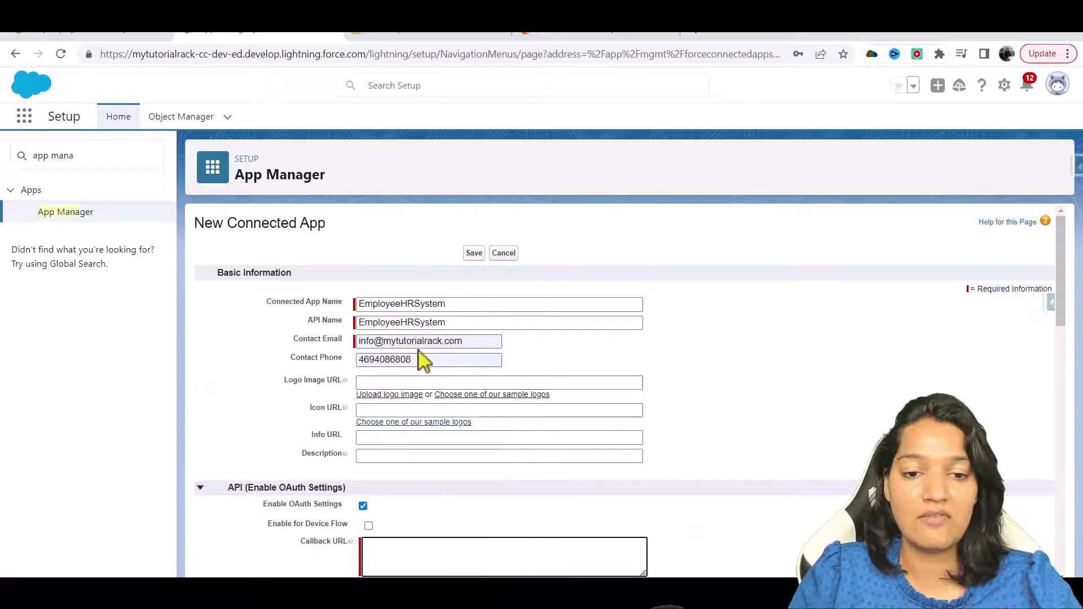
drag(368, 56, 100, 55)
key(ctrl+c)
- Paste the org's Lightning address as the Callback URL
click(383, 550)
key(ctrl+v)
scroll(510, 515, down, 3)
scroll(365, 375, down, 3)
scroll(427, 435, down, 2)
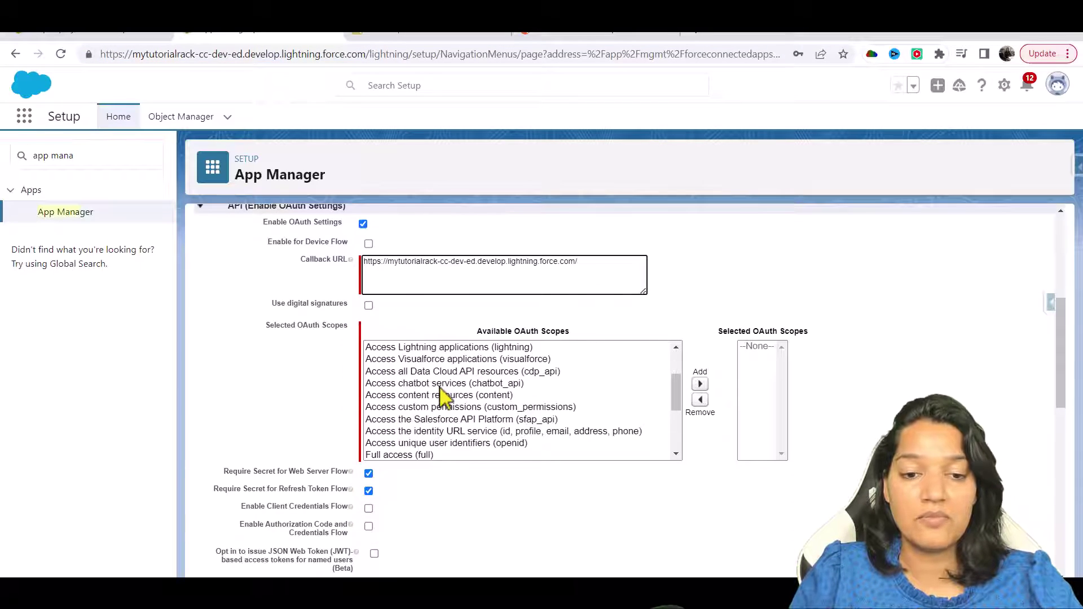
scroll(395, 416, down, 2)
- Add the Full access and api OAuth scopes to the selected scopes
click(406, 384)
click(700, 385)
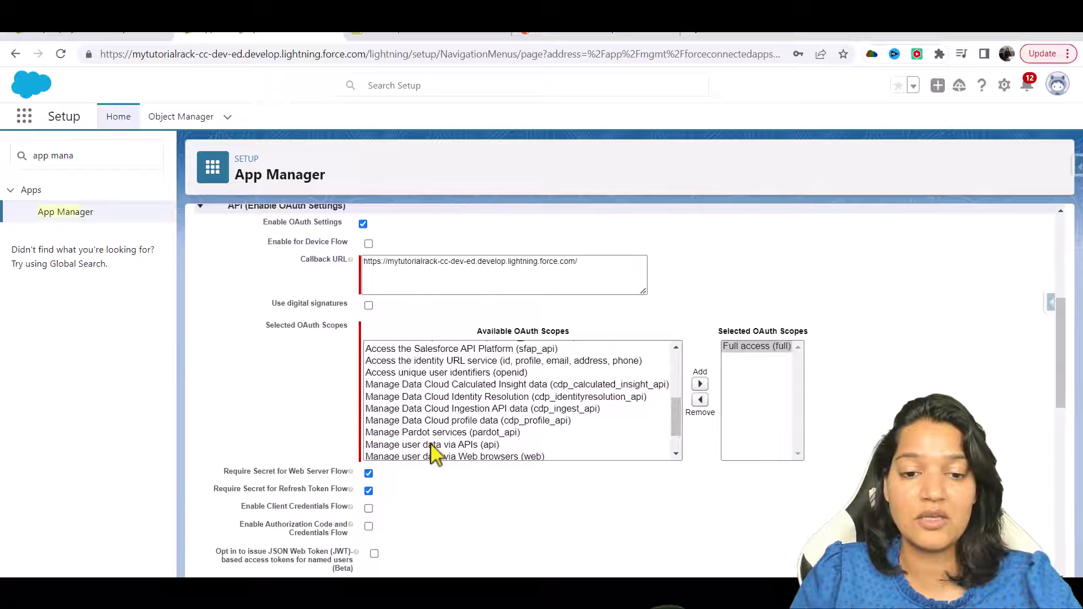
click(433, 446)
click(700, 385)
scroll(496, 443, down, 1)
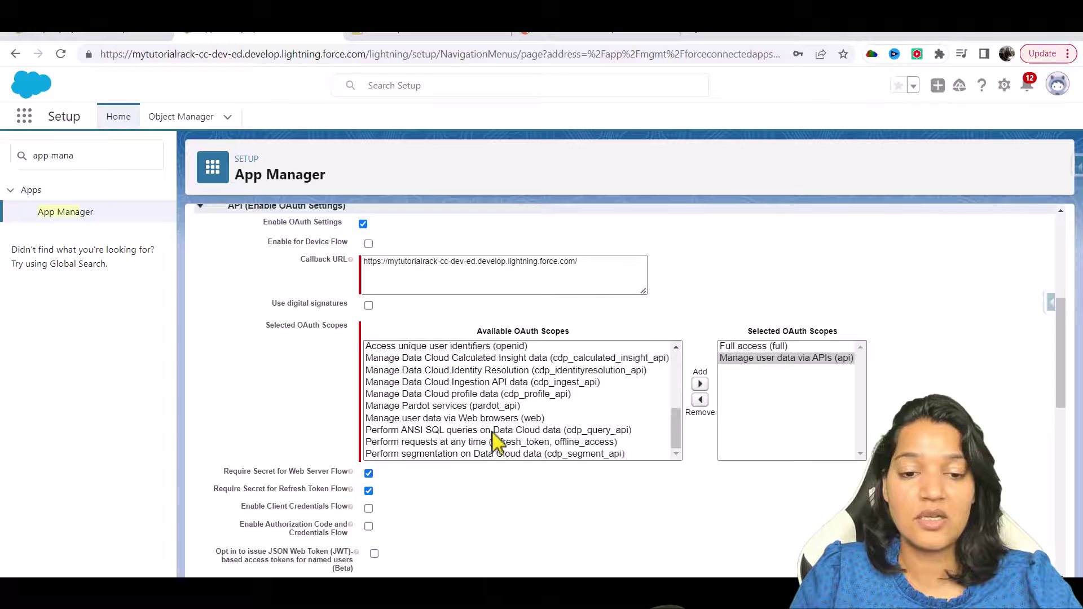
scroll(451, 440, down, 2)
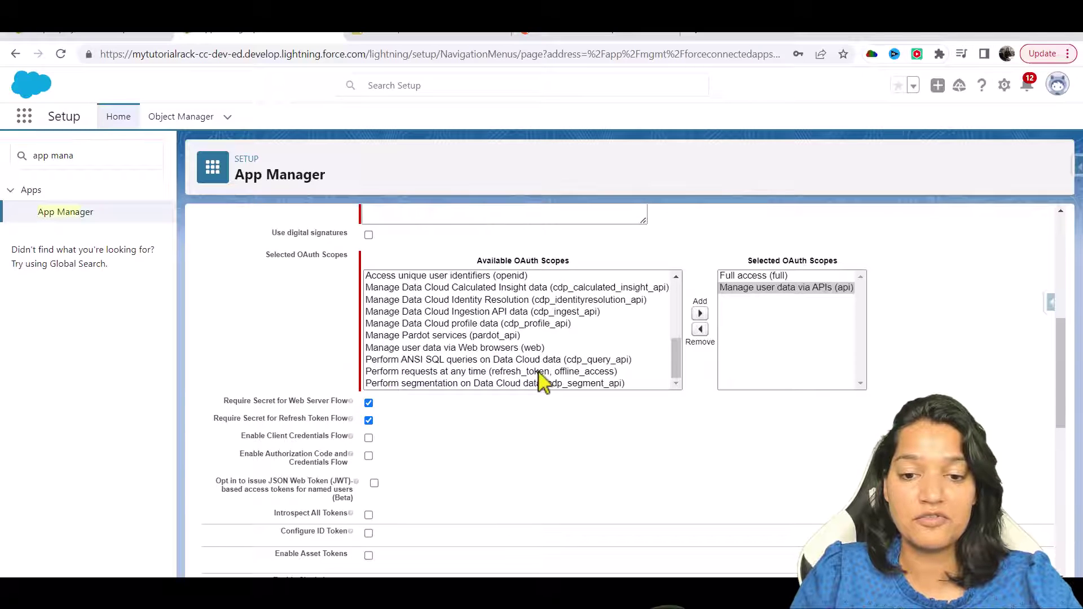
- Add the refresh_token/offline_access and content OAuth scopes to the selected scopes
click(541, 371)
click(700, 314)
scroll(564, 330, up, 2)
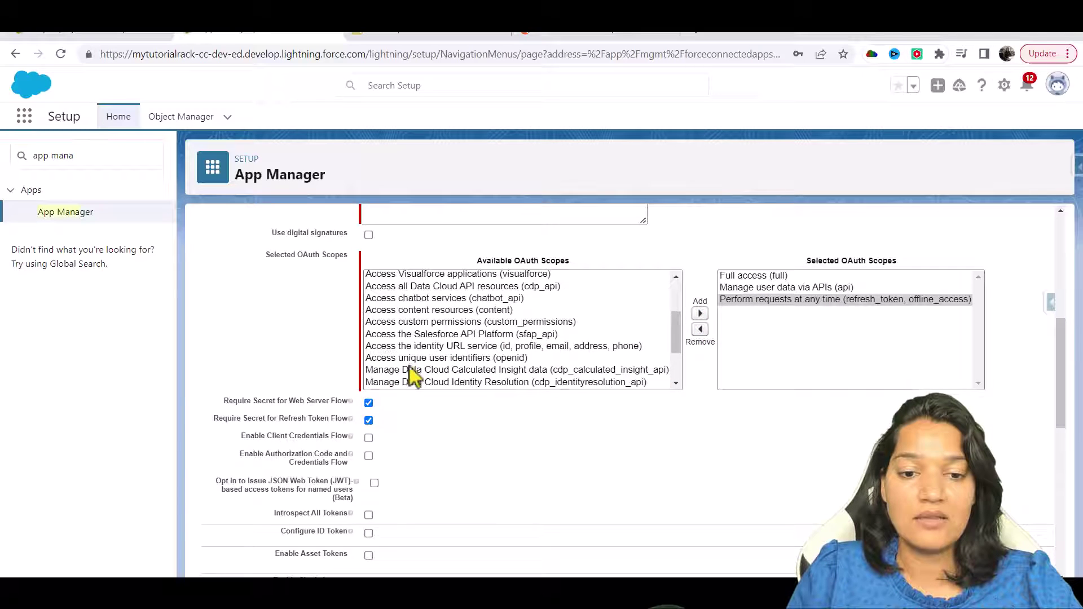
scroll(403, 305, up, 3)
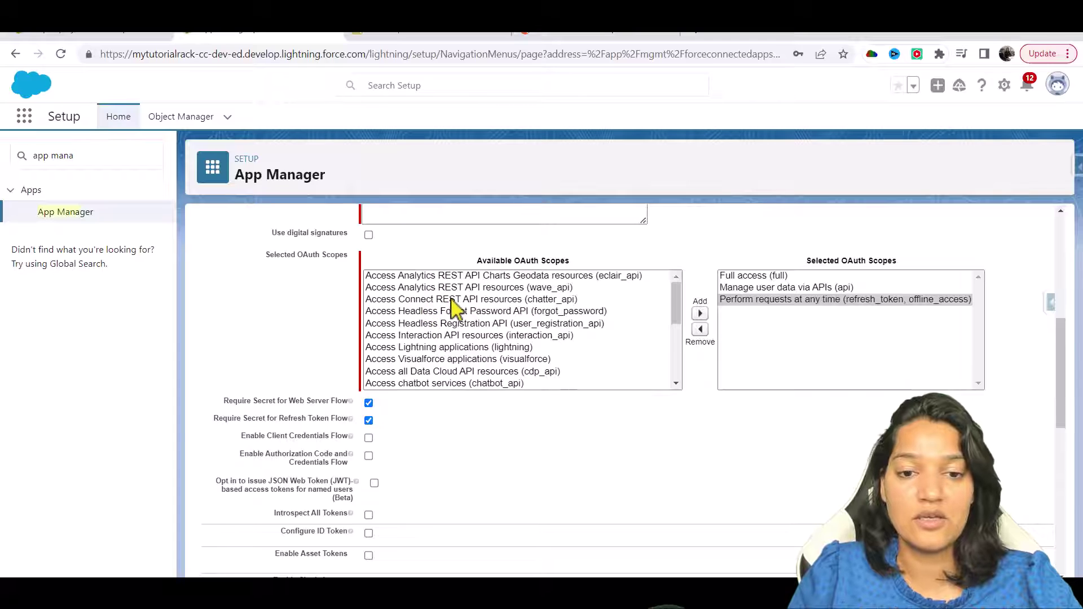
scroll(403, 345, down, 2)
click(434, 334)
click(700, 314)
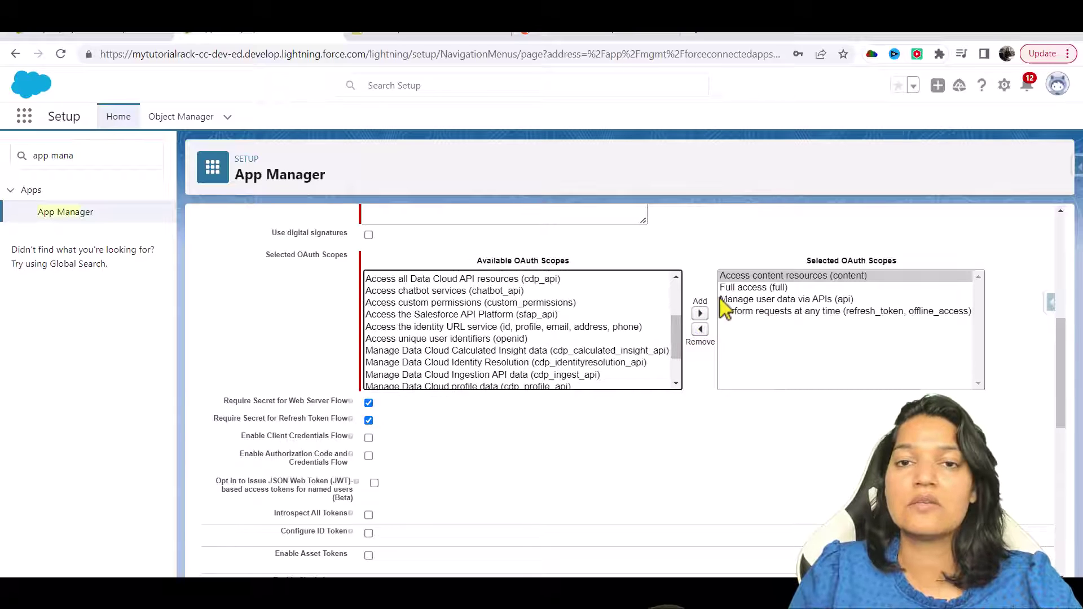
scroll(366, 420, down, 10)
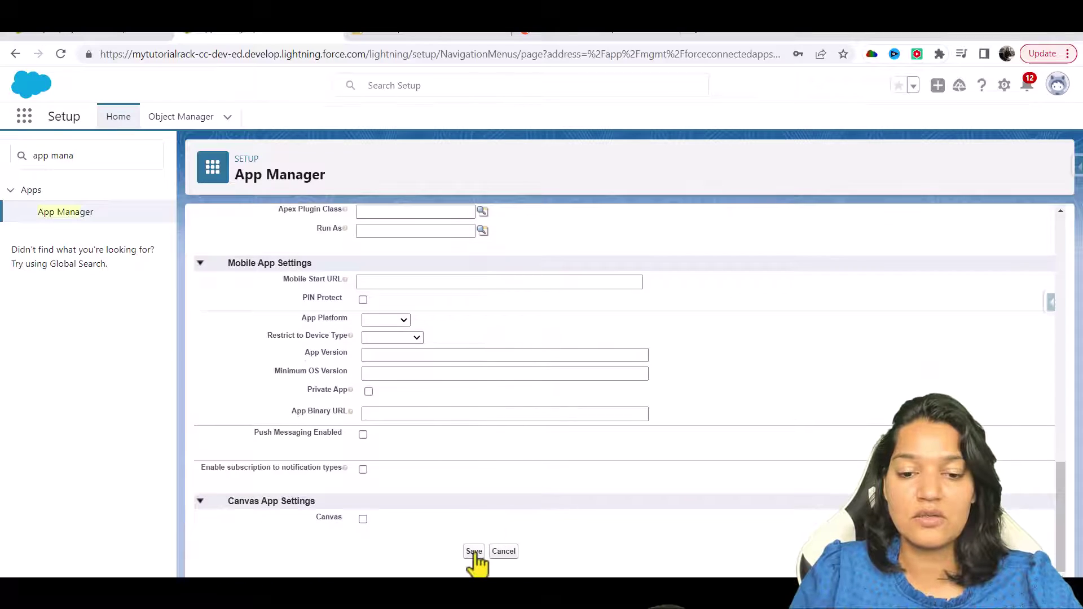
- Save the EmployeeHRSystem app, acknowledge the 10-minute notice, and request Manage Consumer Details
click(474, 552)
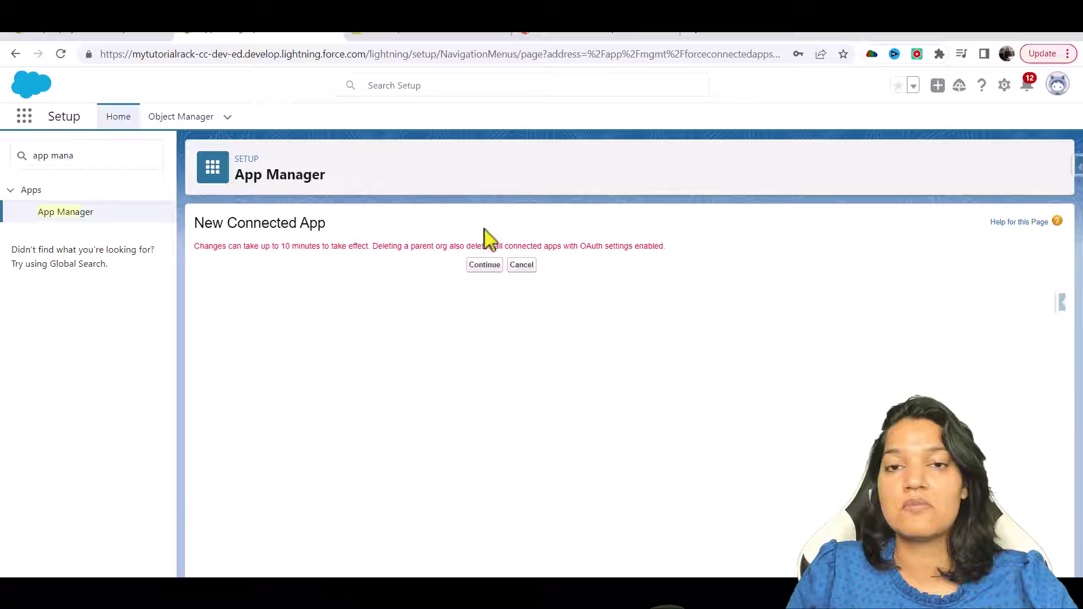
click(482, 267)
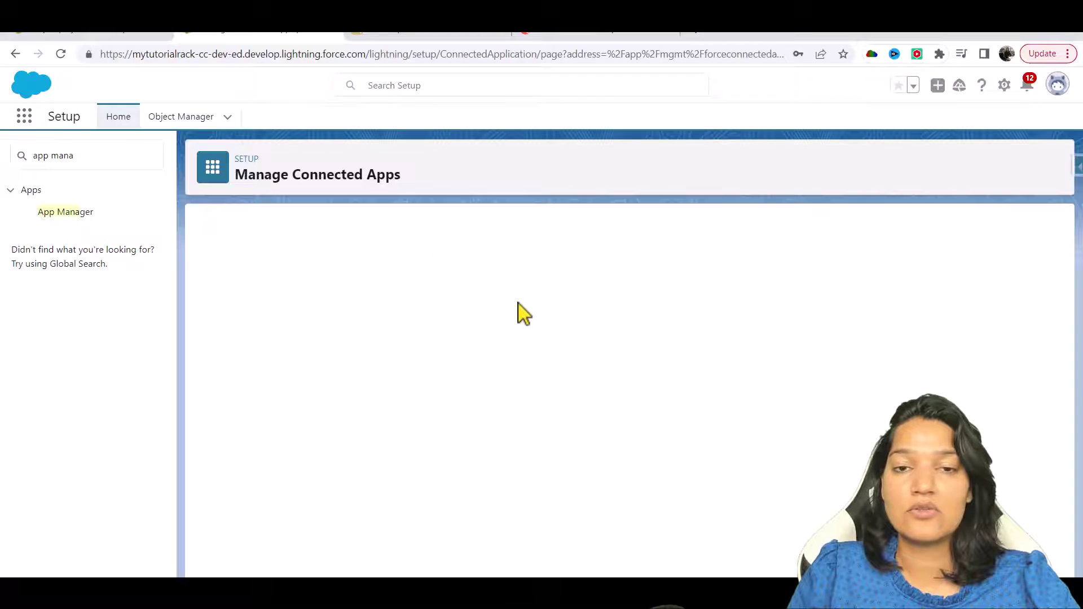
drag(195, 288, 657, 292)
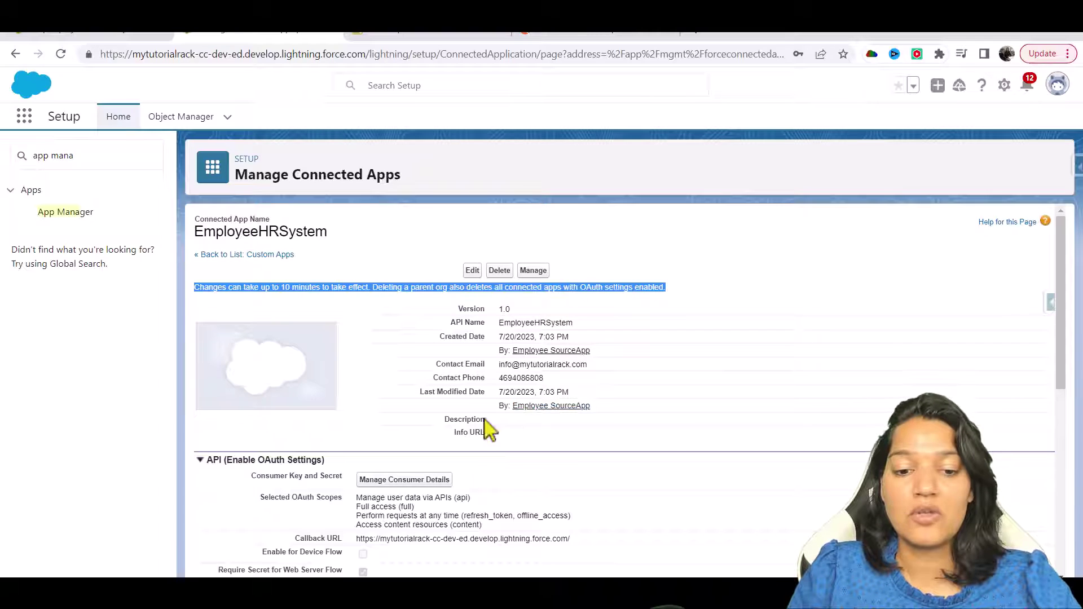
click(391, 480)
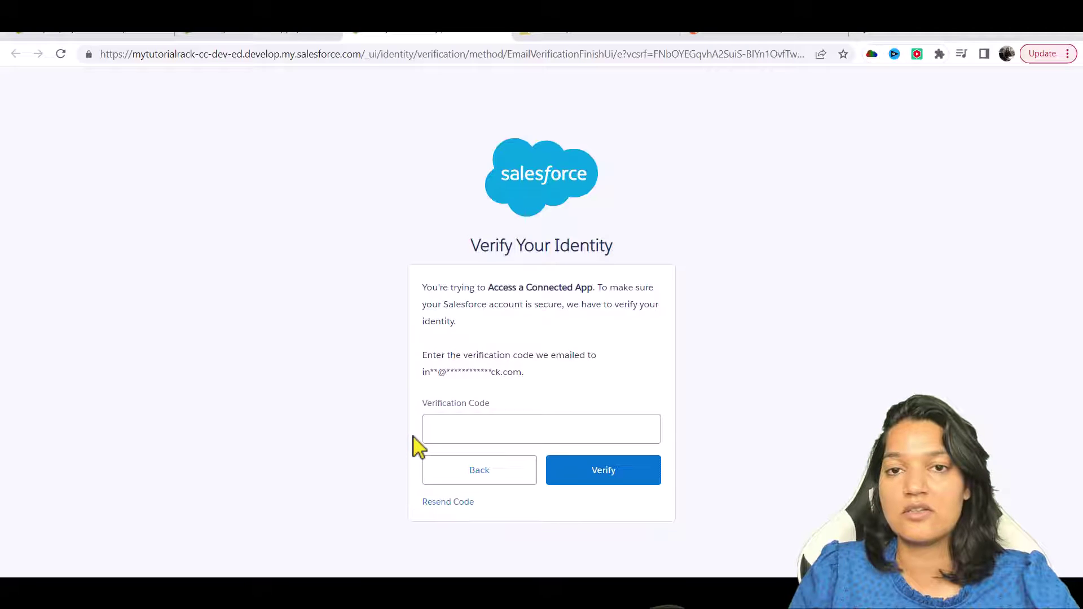
drag(427, 408, 640, 387)
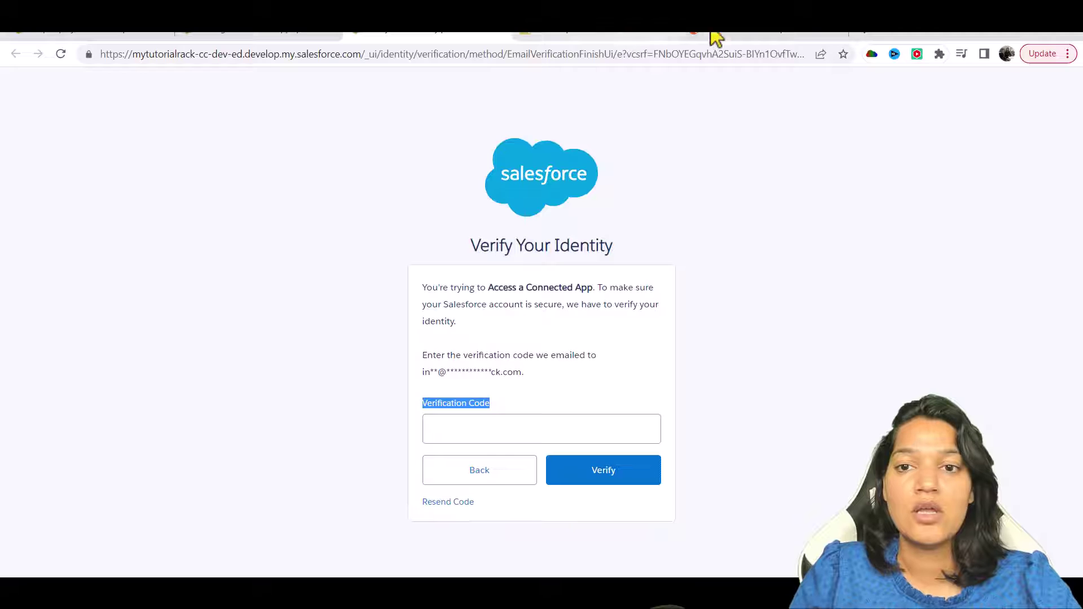
- Search for Microsoft 365 and open its login page to retrieve the emailed verification code
click(808, 36)
click(776, 54)
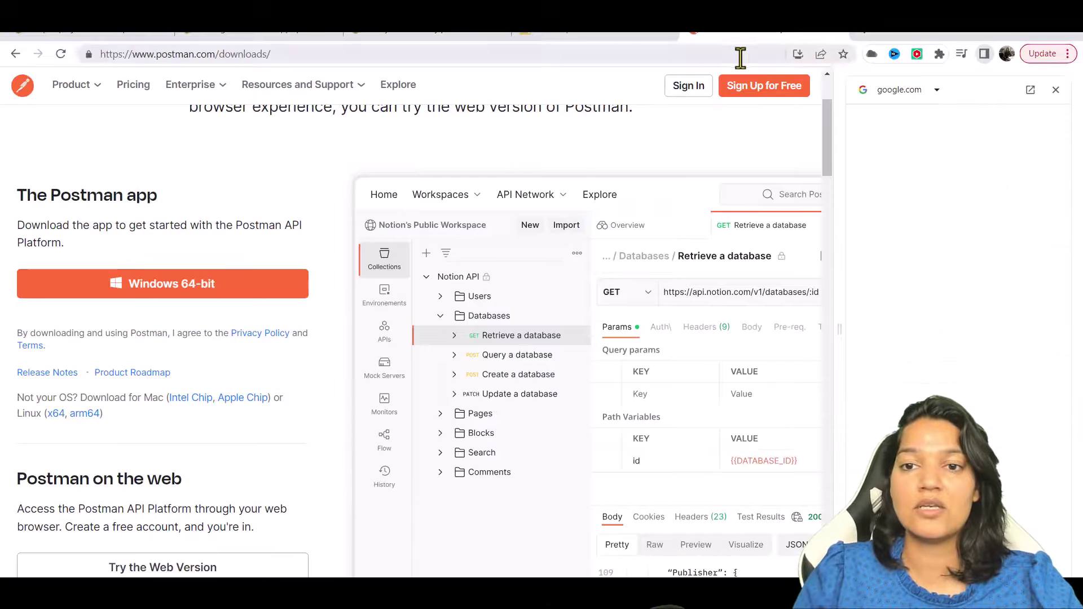
click(677, 53)
key(BackSpace)
text(mic)
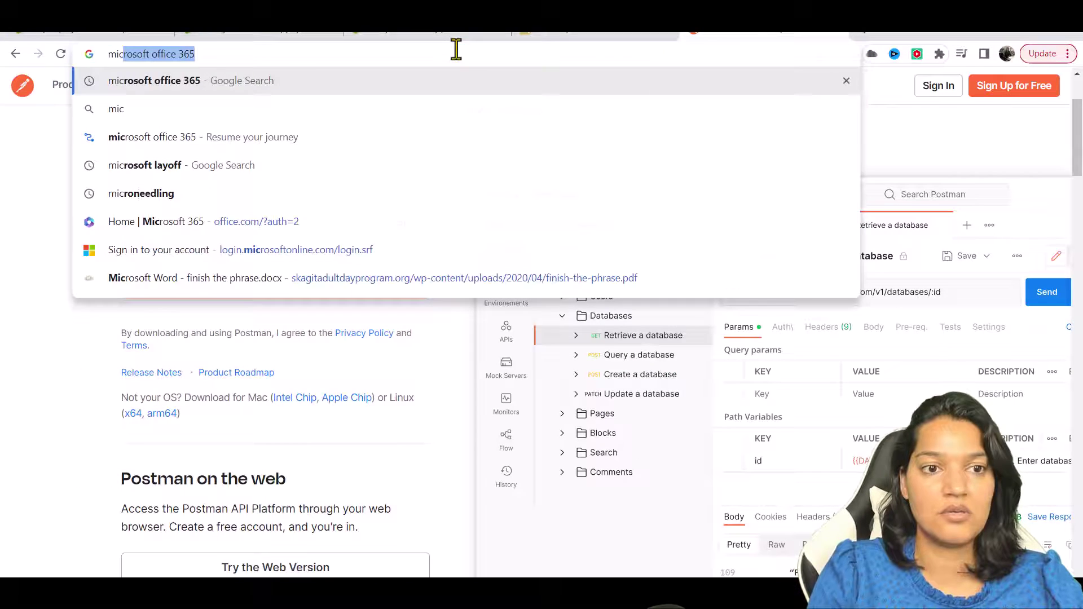
key(Return)
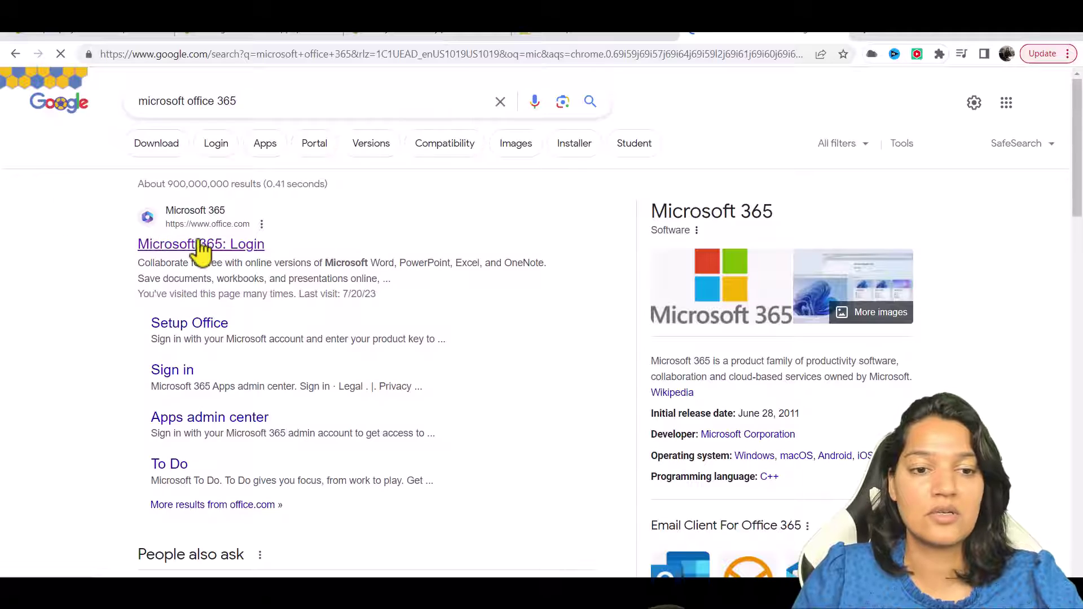
click(200, 244)
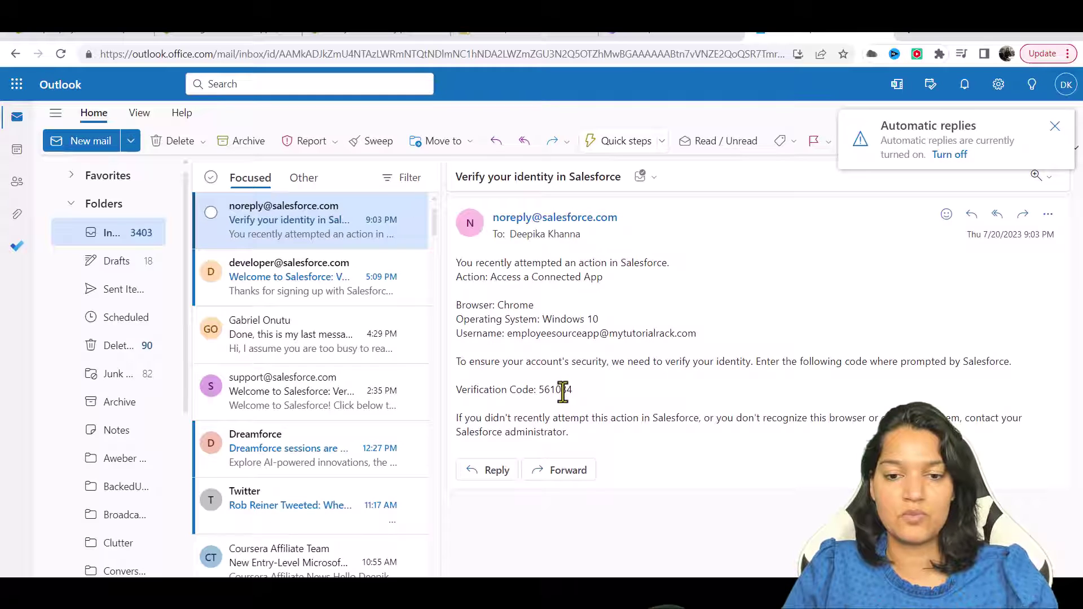
- Paste the emailed verification code on the Salesforce verification page and submit it
click(373, 37)
click(440, 429)
key(ctrl+v)
click(603, 479)
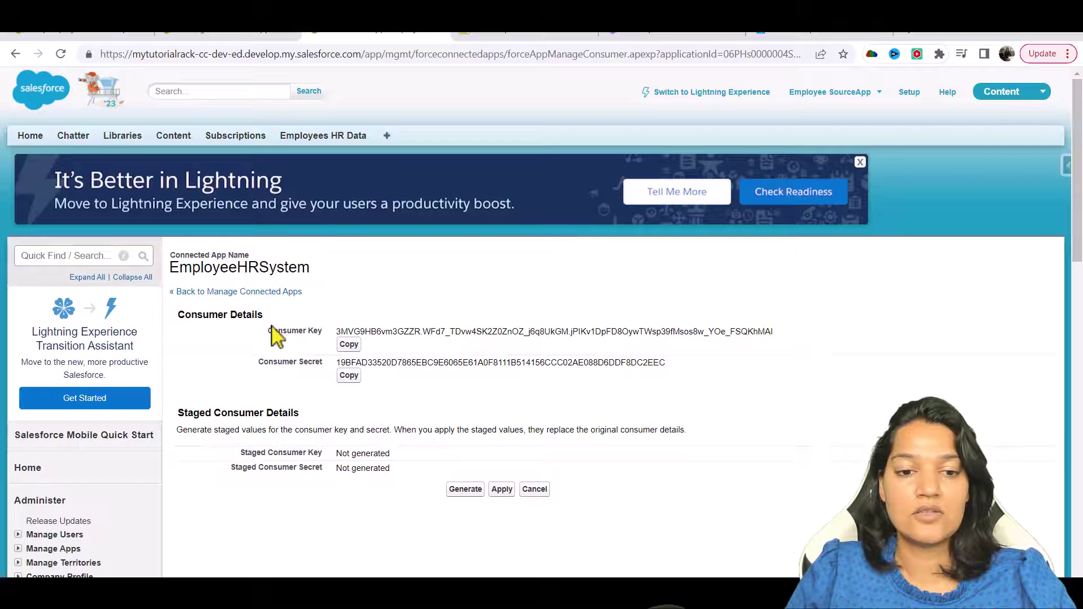
- Point out the Consumer Key and Consumer Secret labels, then switch to Postman
drag(268, 332, 311, 333)
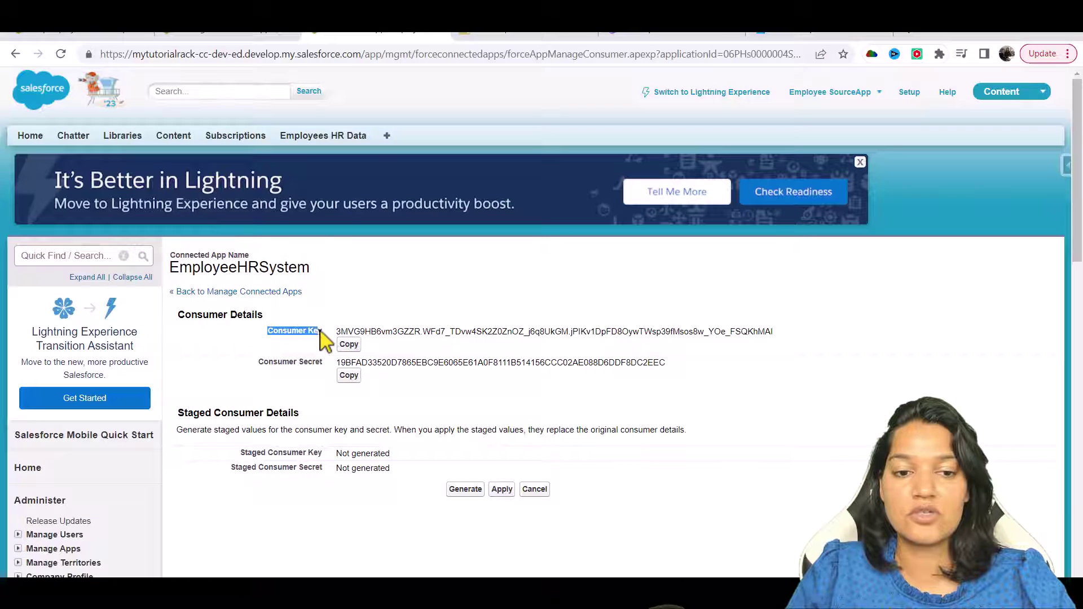
drag(258, 362, 323, 364)
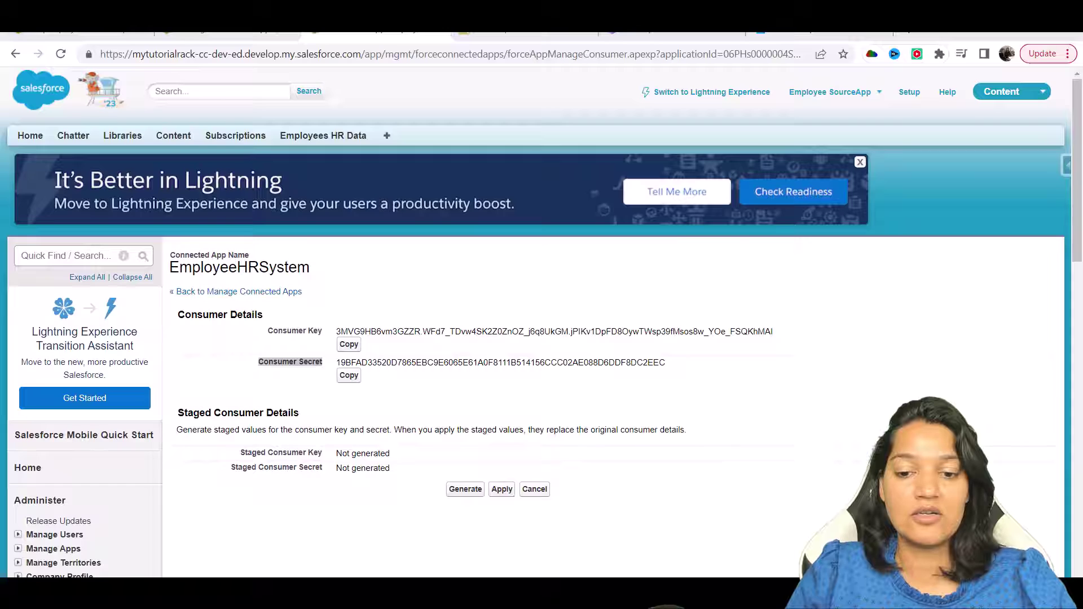
key(alt+Tab)
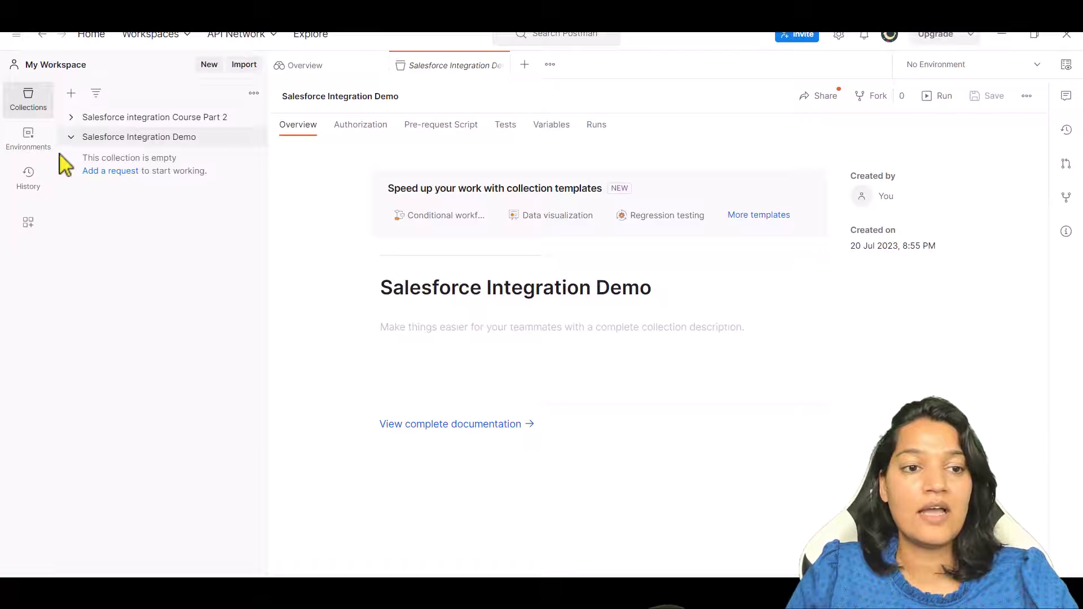
- Collapse the Salesforce Integration Demo collection and dismiss its actions menu
click(70, 138)
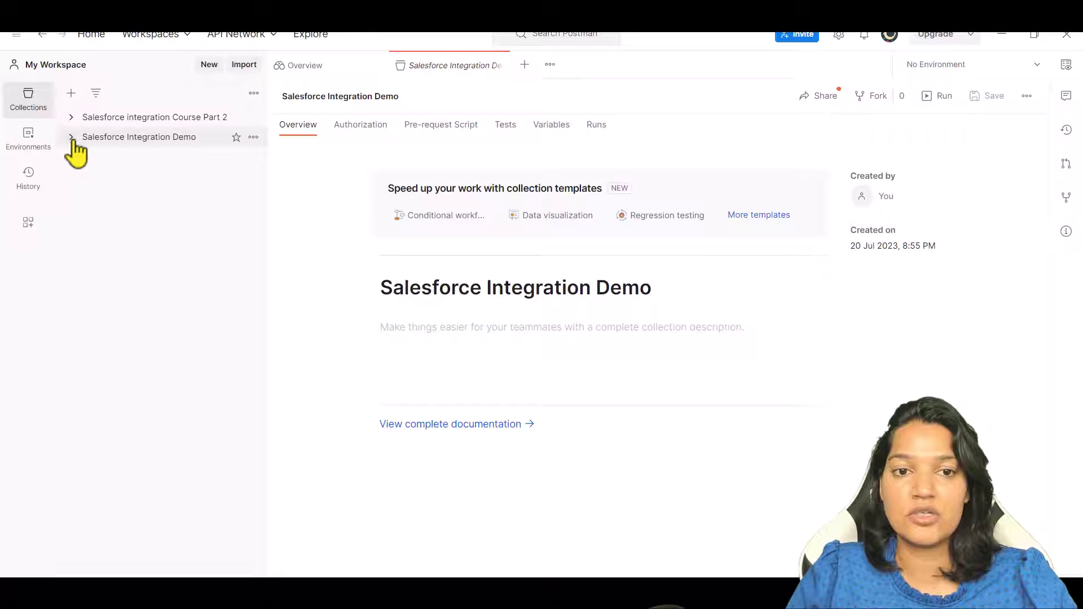
click(254, 138)
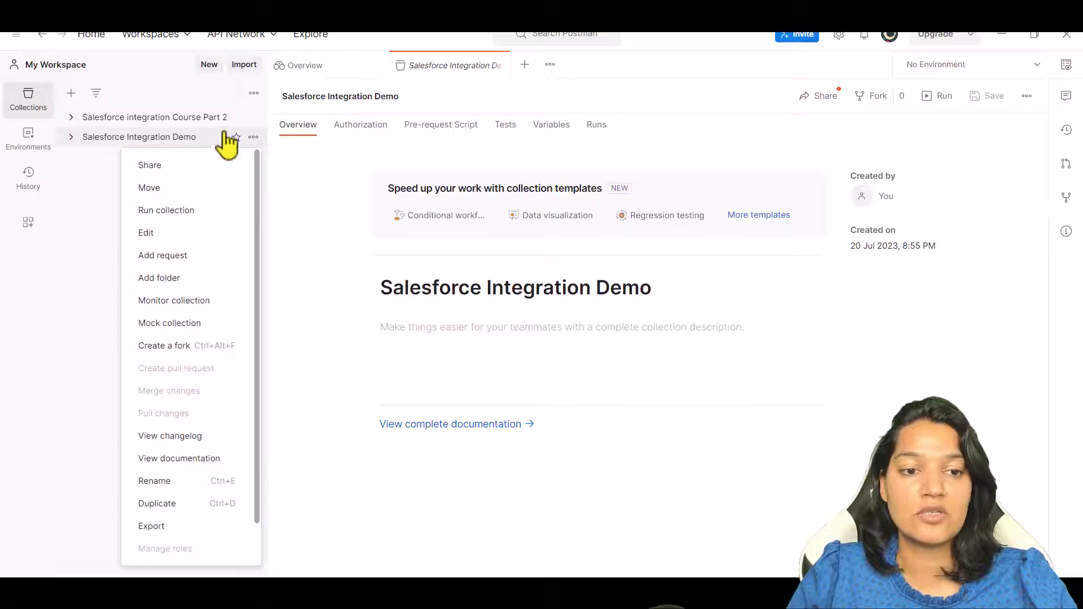
click(100, 242)
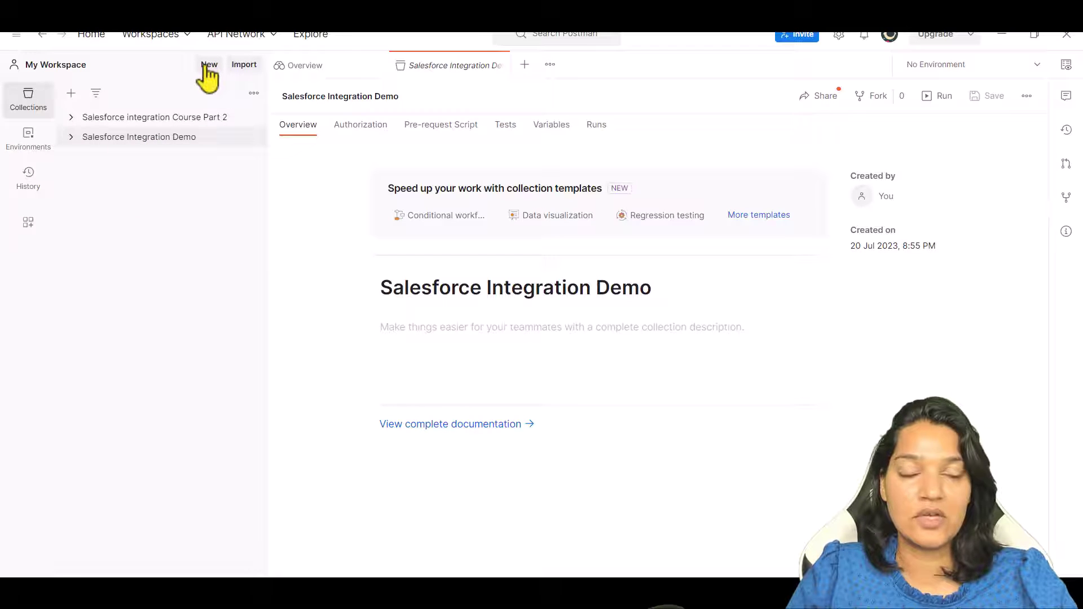
- Create a new untitled HTTP request, then bring up the PowerPoint slideshow
click(206, 66)
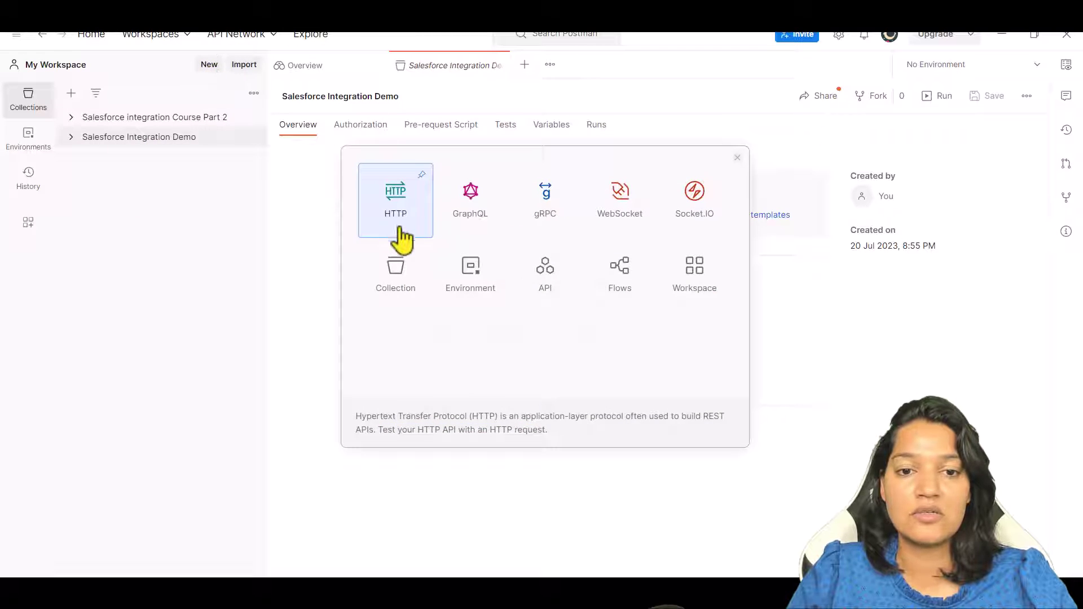
click(403, 209)
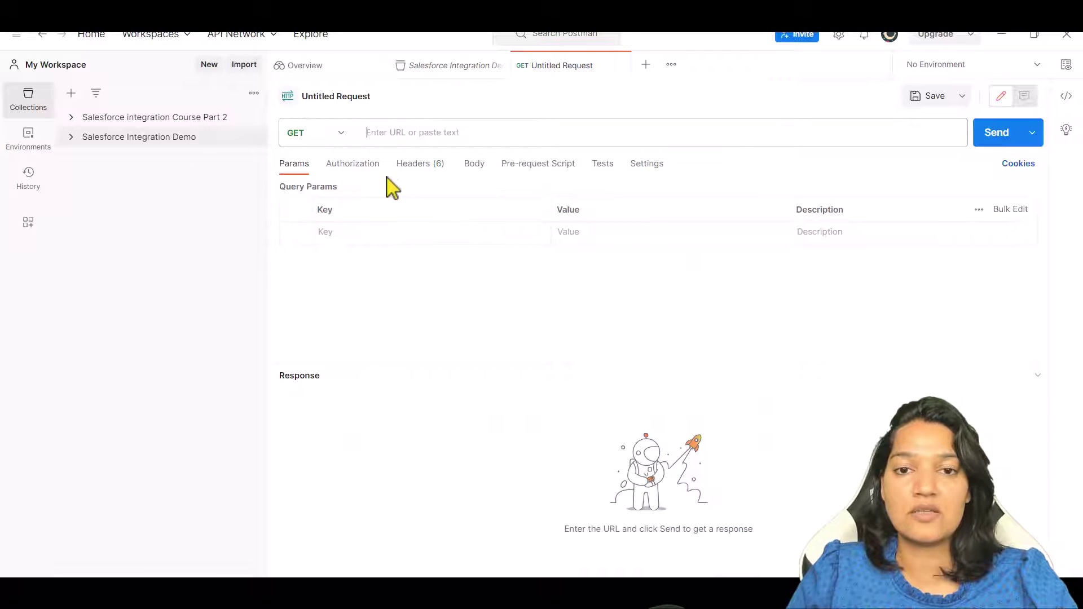
mouse_move(769, 569)
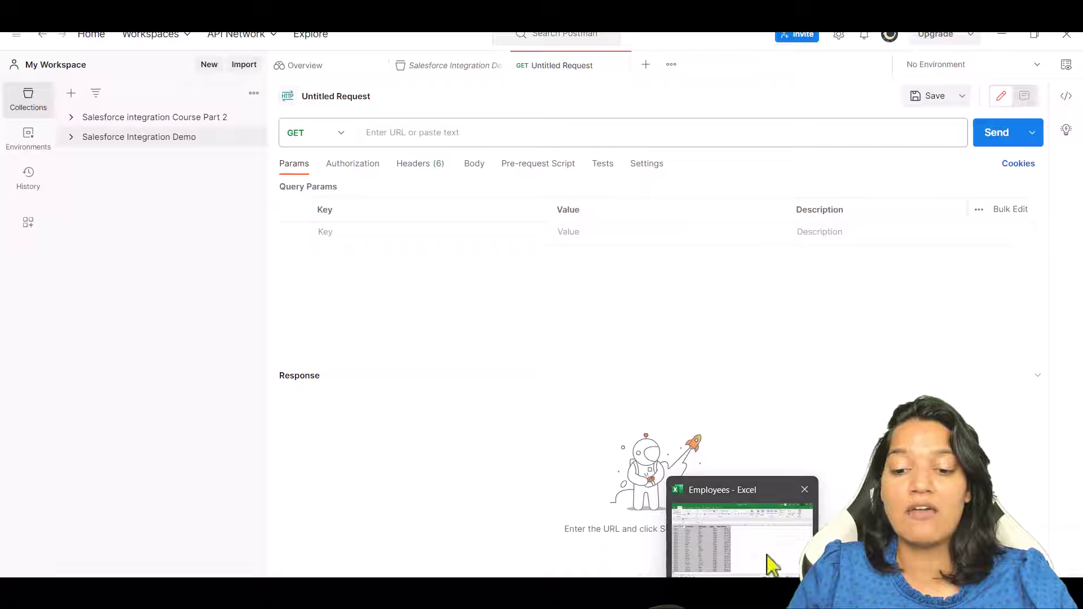
click(621, 539)
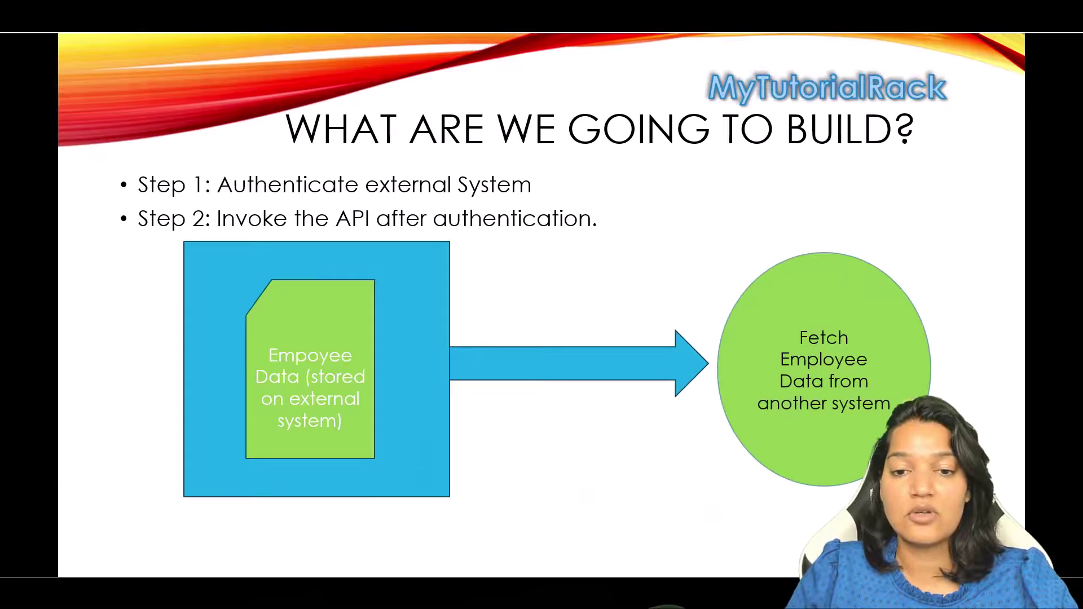
- Advance to the curl OAuth2 token command slide, then return to the Postman request
click(833, 481)
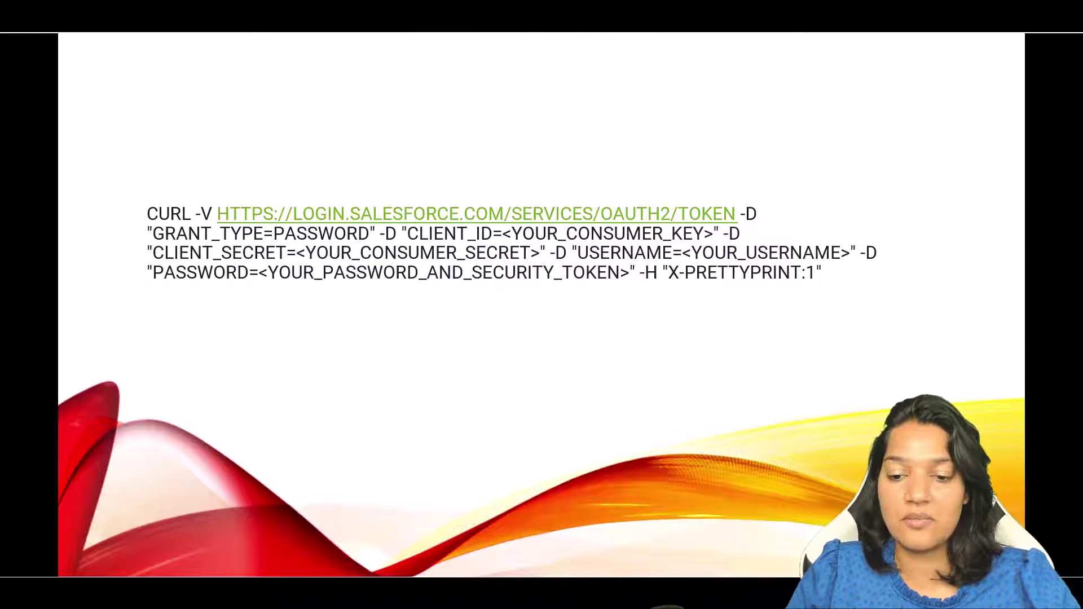
click(711, 536)
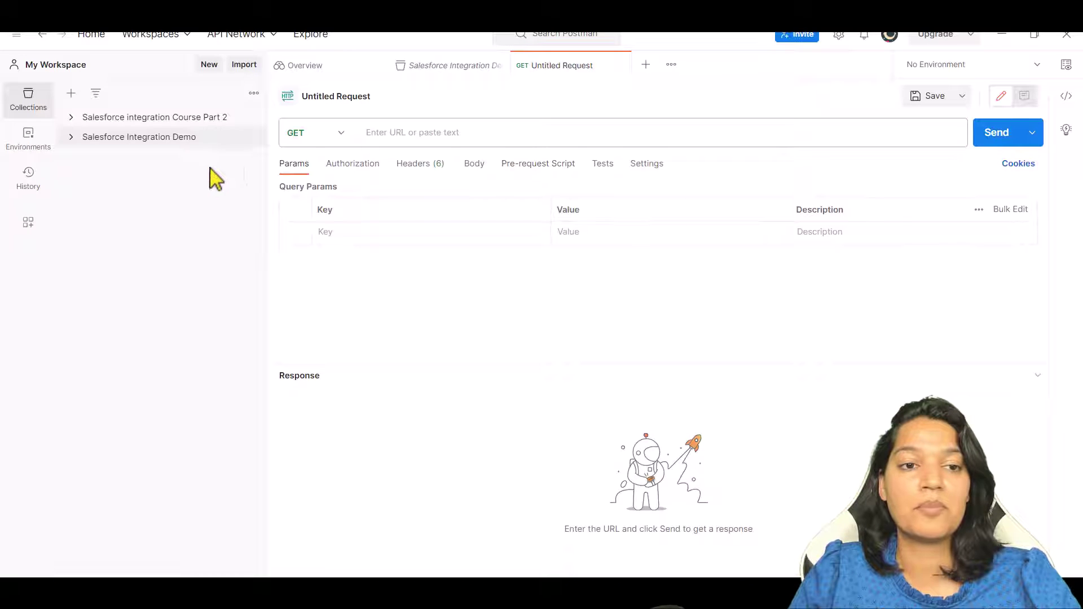
- Import the curl command as a POST to the oauth2/token URL and show its form-urlencoded body
click(246, 65)
key(Escape)
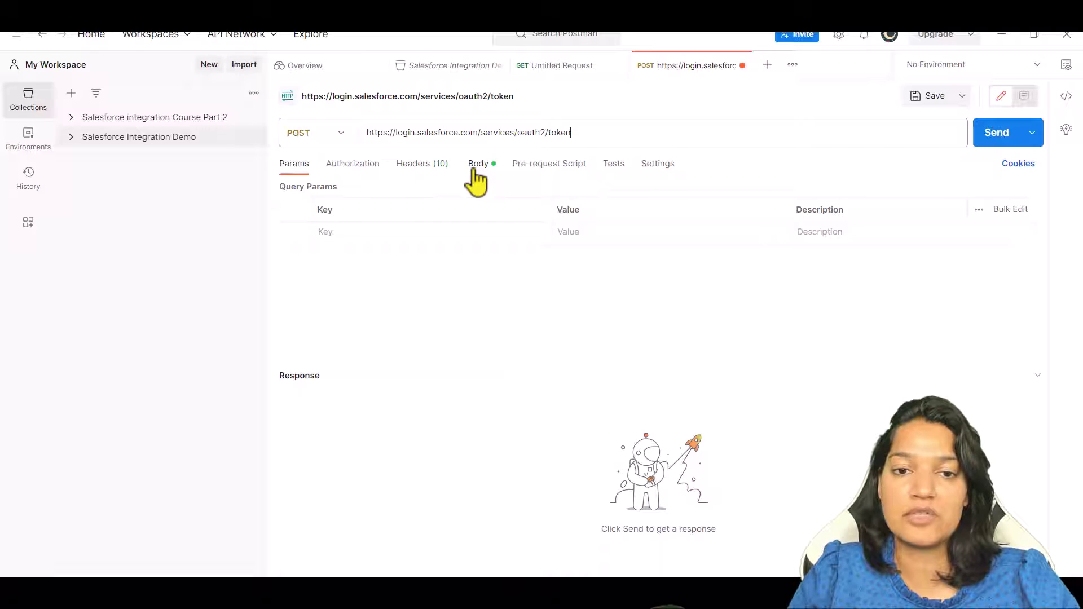
drag(545, 132, 352, 131)
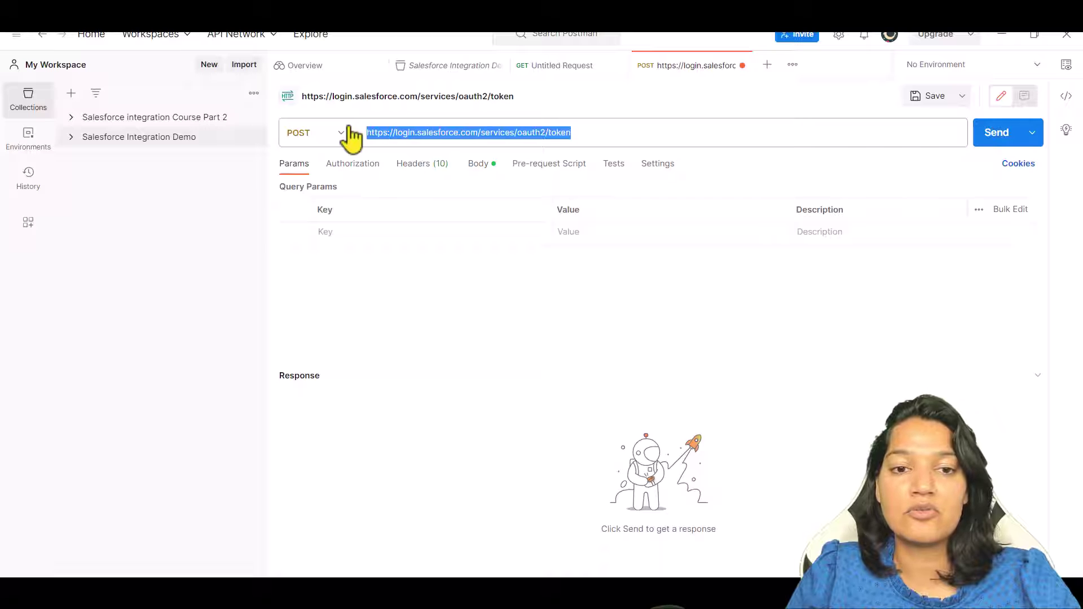
click(370, 132)
key(ctrl+a)
click(479, 167)
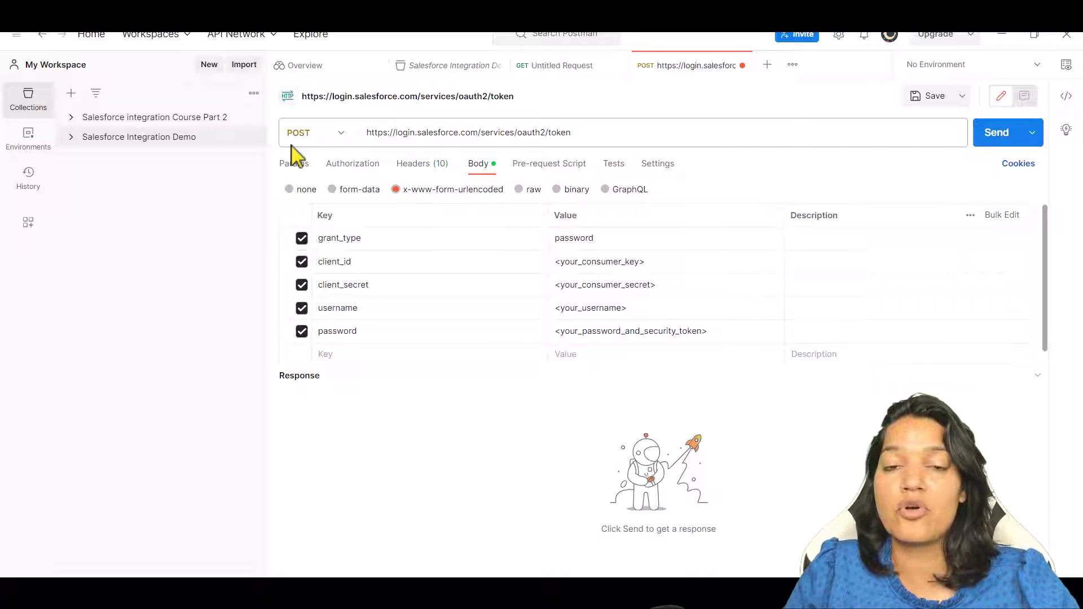
- Copy the EmployeeHRSystem consumer key from Salesforce and paste it over the client_id placeholder
click(370, 132)
key(ctrl+a)
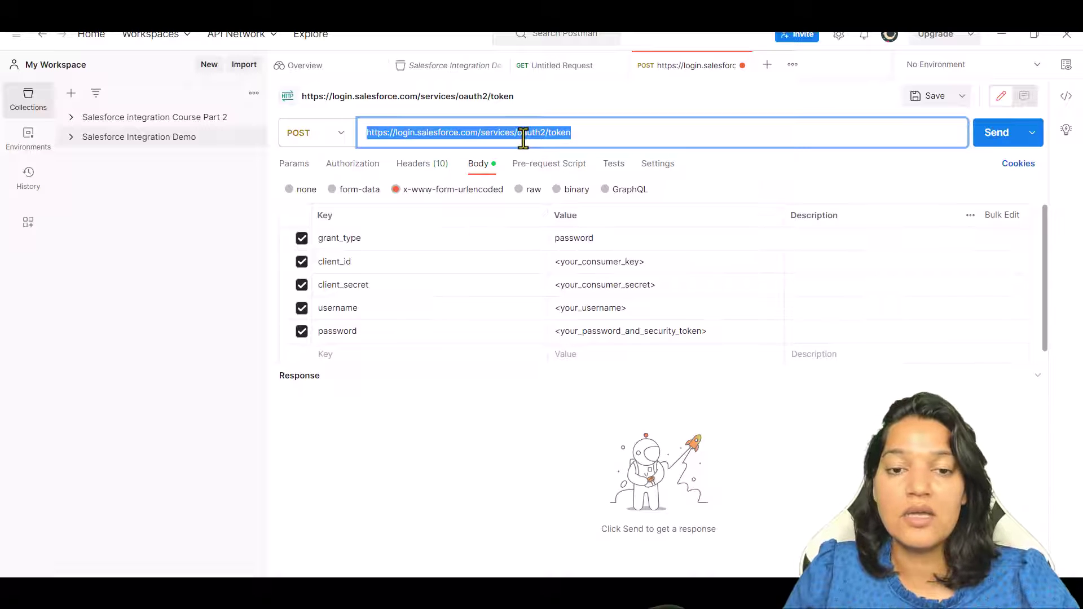
click(371, 240)
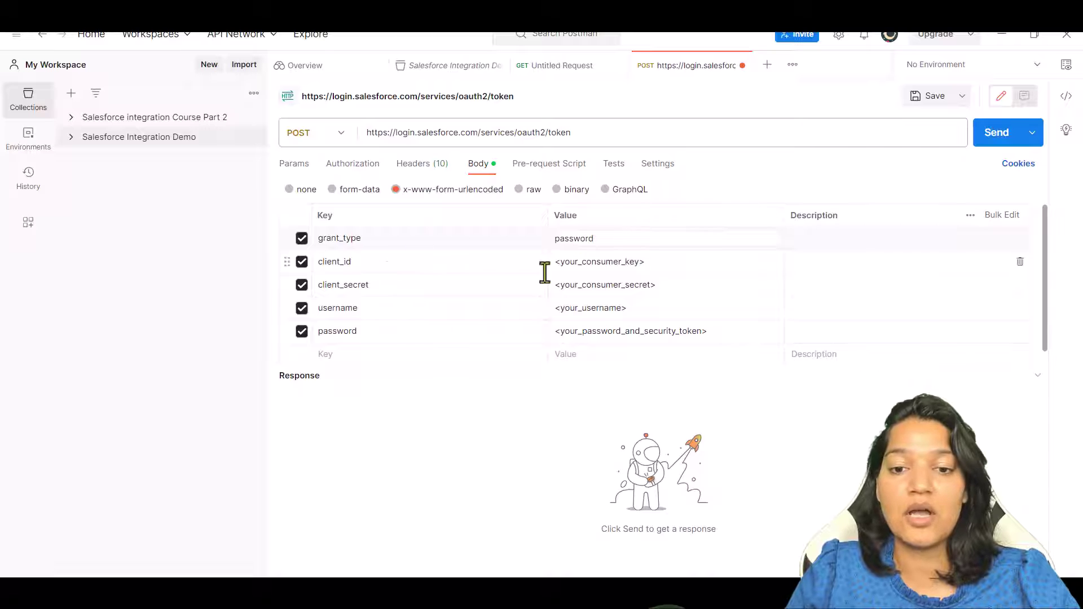
drag(646, 263, 511, 263)
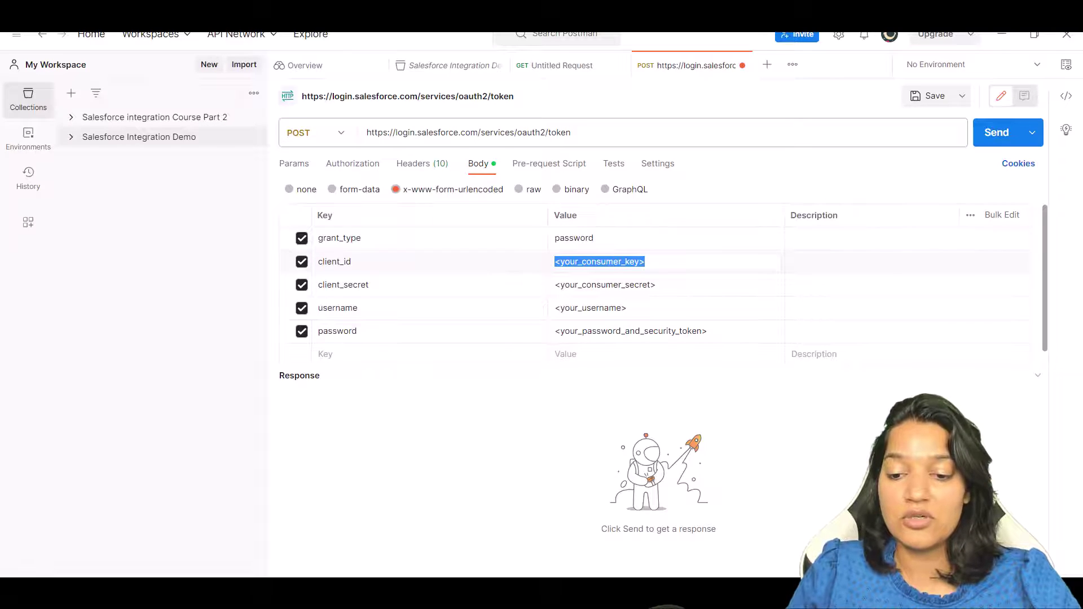
key(alt+Tab)
click(349, 344)
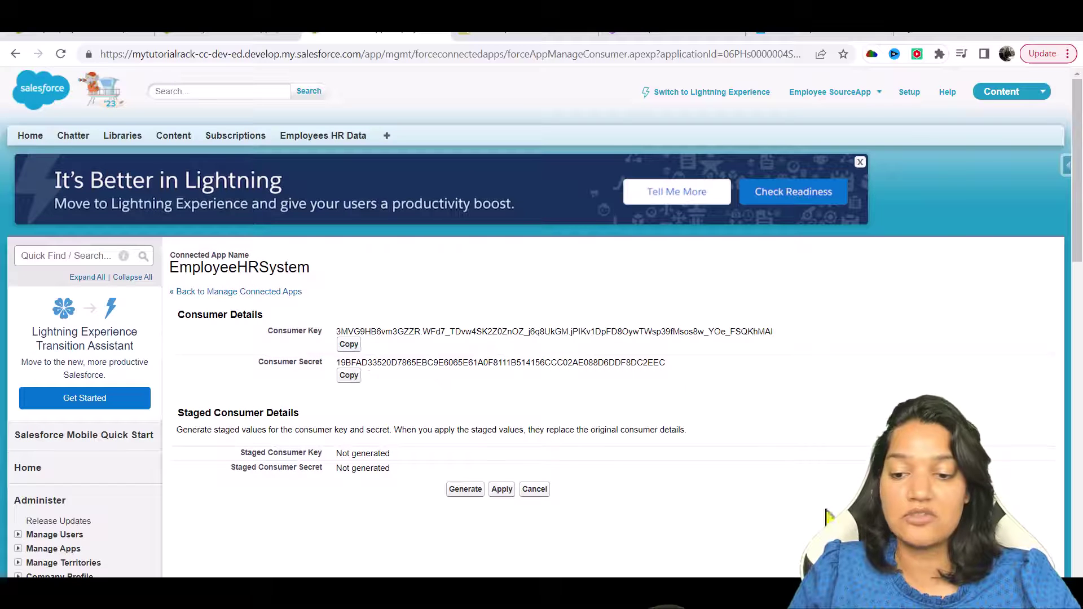
key(alt+Tab)
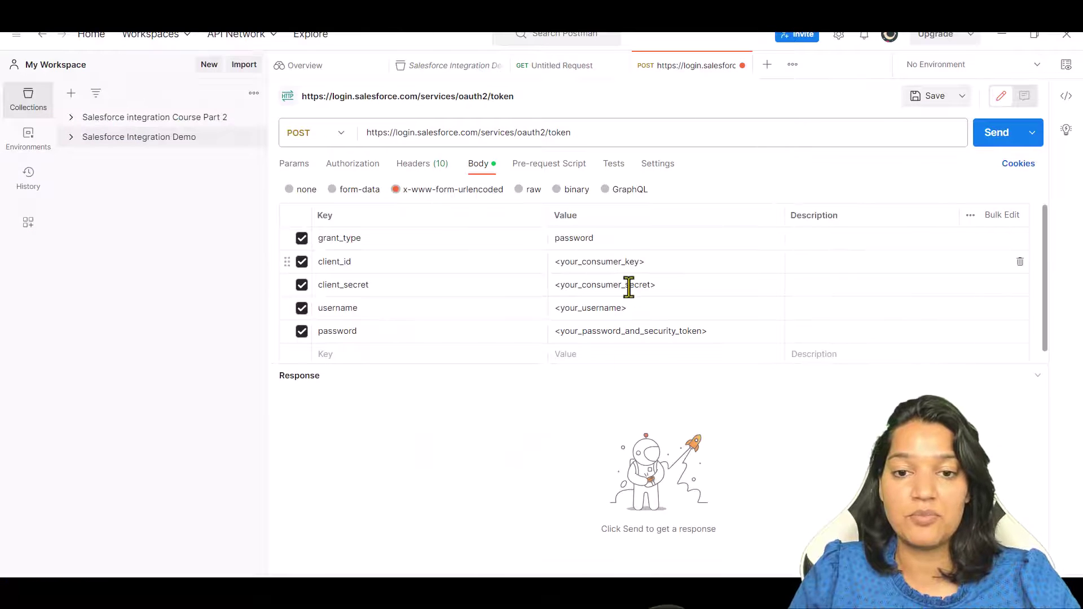
drag(658, 263, 540, 264)
key(ctrl+v)
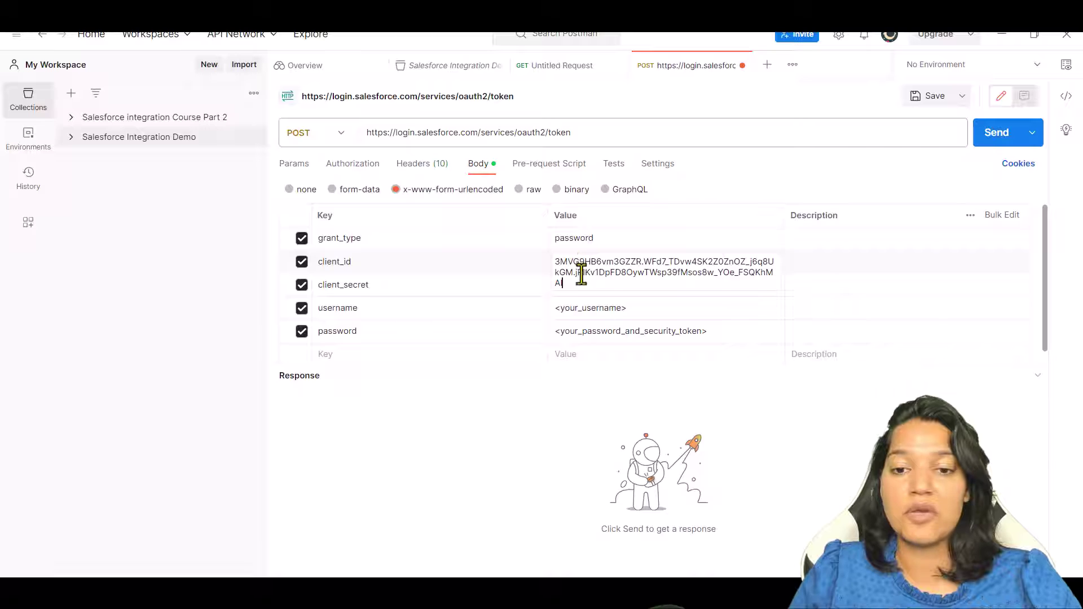
click(600, 313)
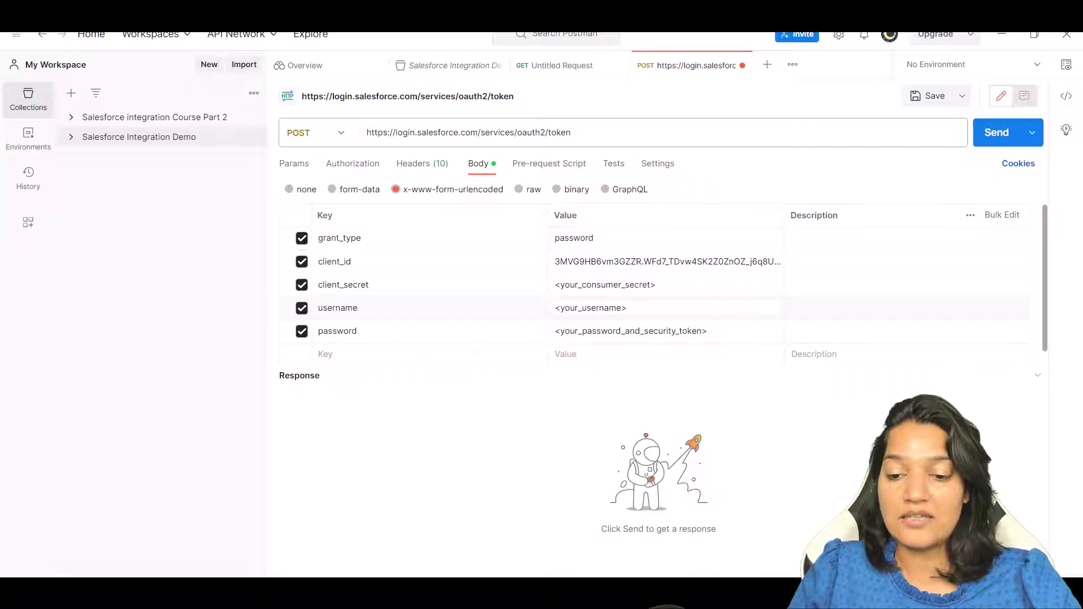
mouse_move(711, 592)
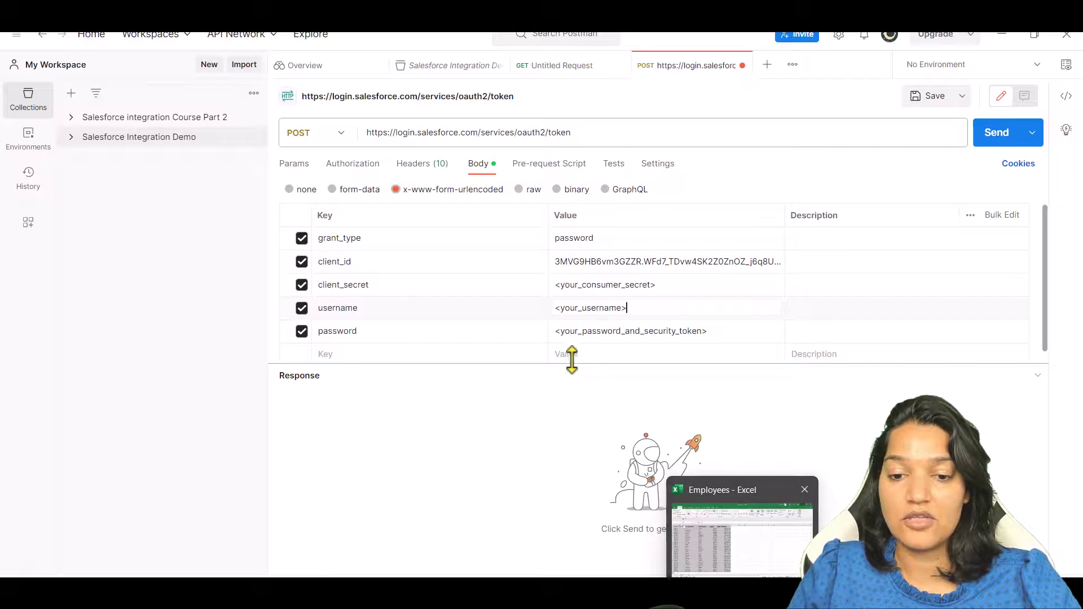
- Paste the copied Salesforce consumer secret into the client_secret value
key(alt+Tab)
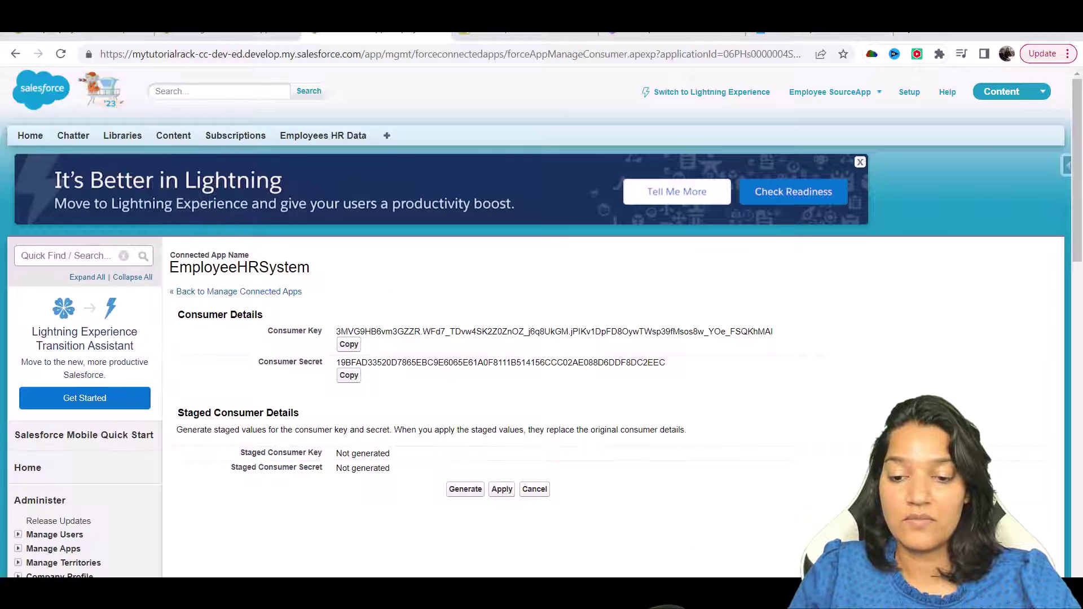
key(alt+Tab)
drag(660, 290, 534, 283)
key(ctrl+v)
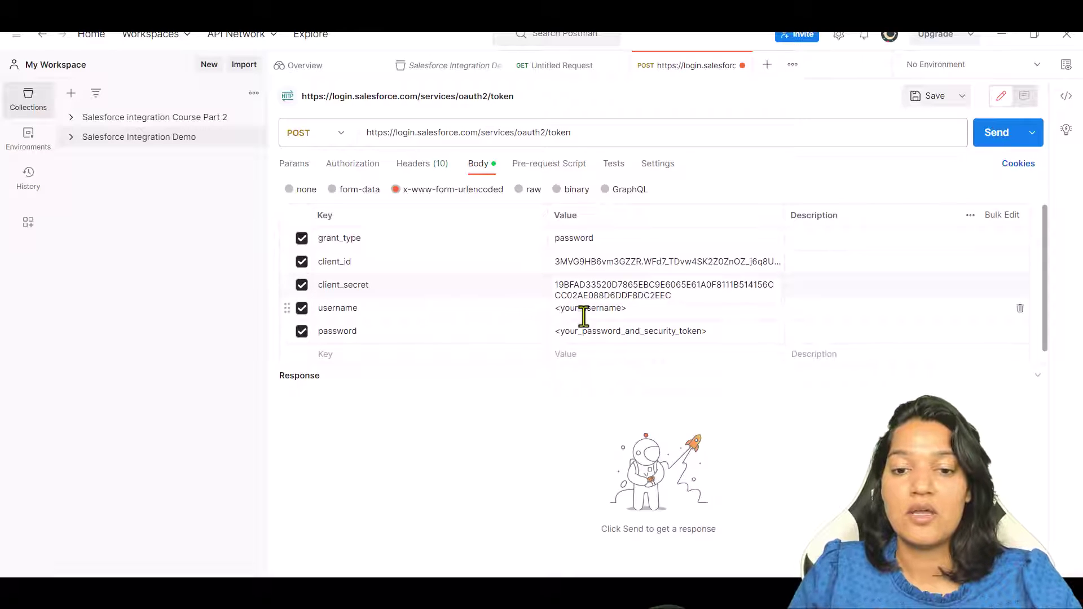
- Paste the integration user's e-mail from the note into username and select the password placeholder
click(584, 310)
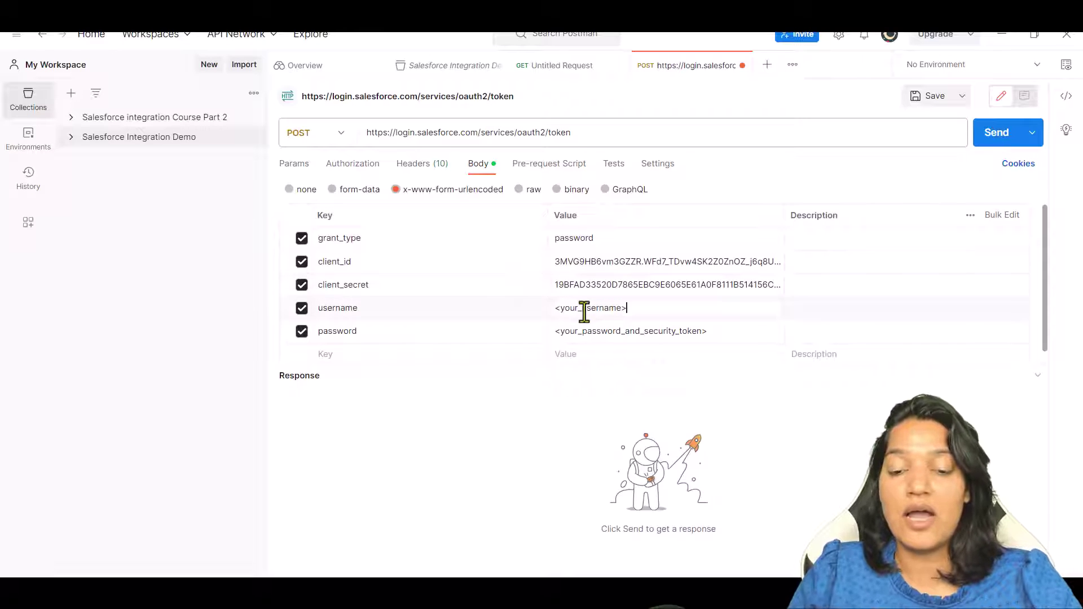
click(693, 568)
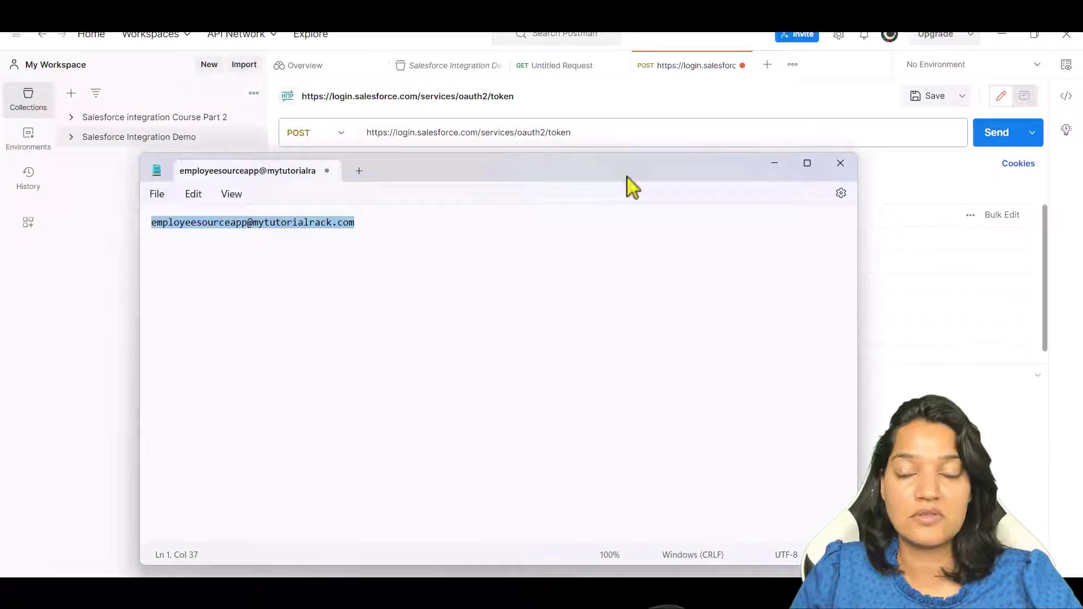
click(774, 164)
triple_click(633, 308)
key(ctrl+v)
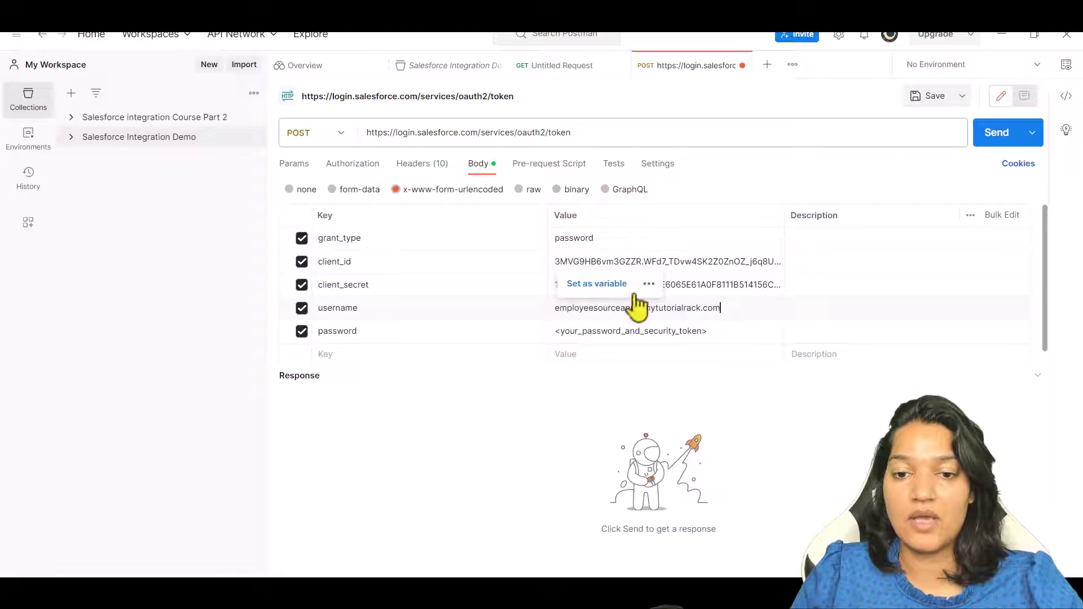
triple_click(665, 333)
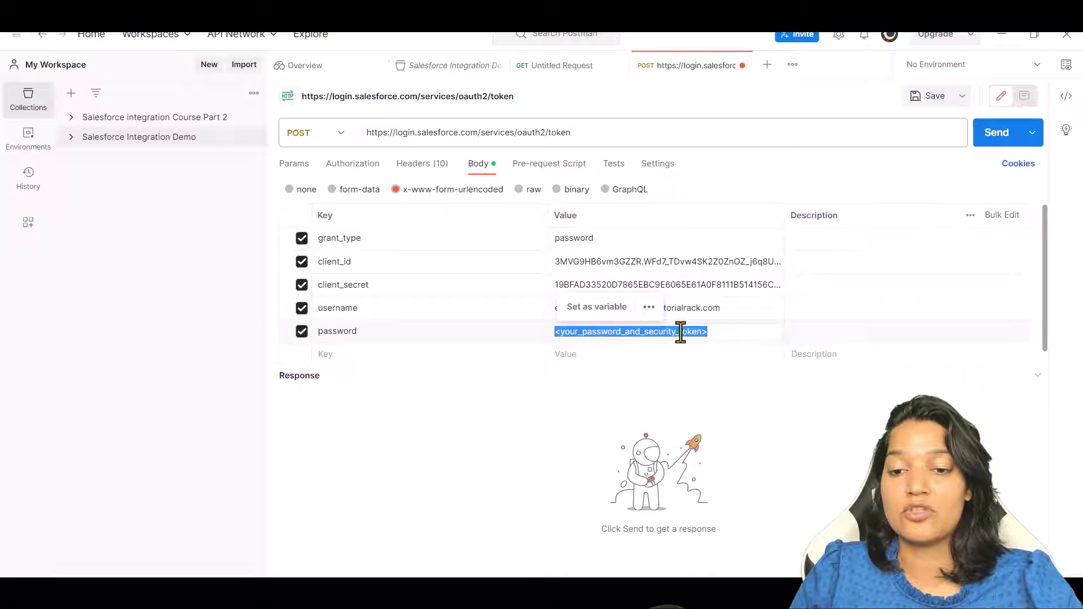
drag(718, 333, 541, 334)
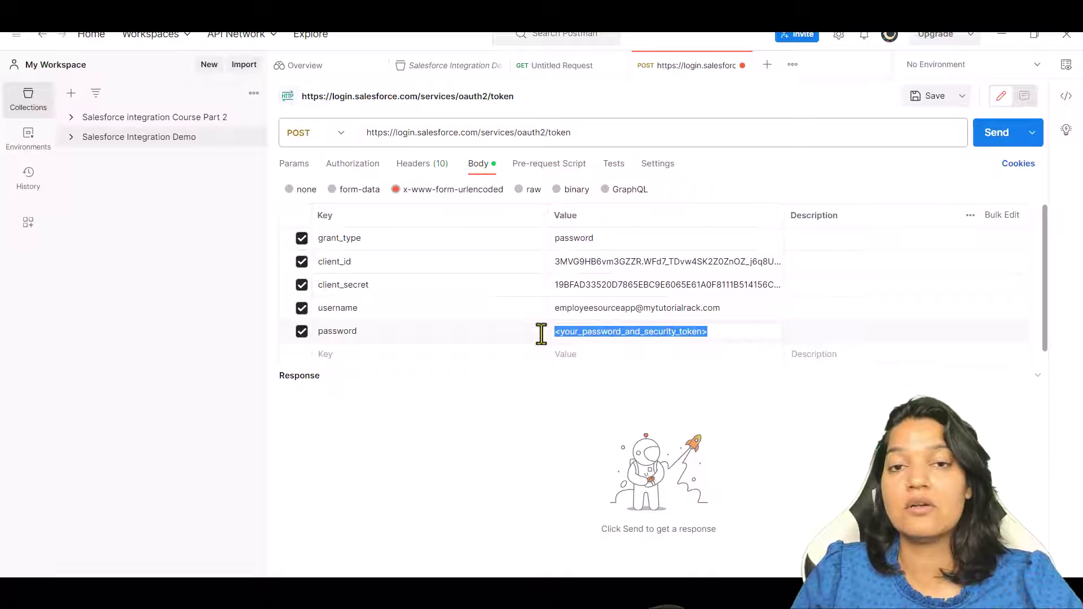
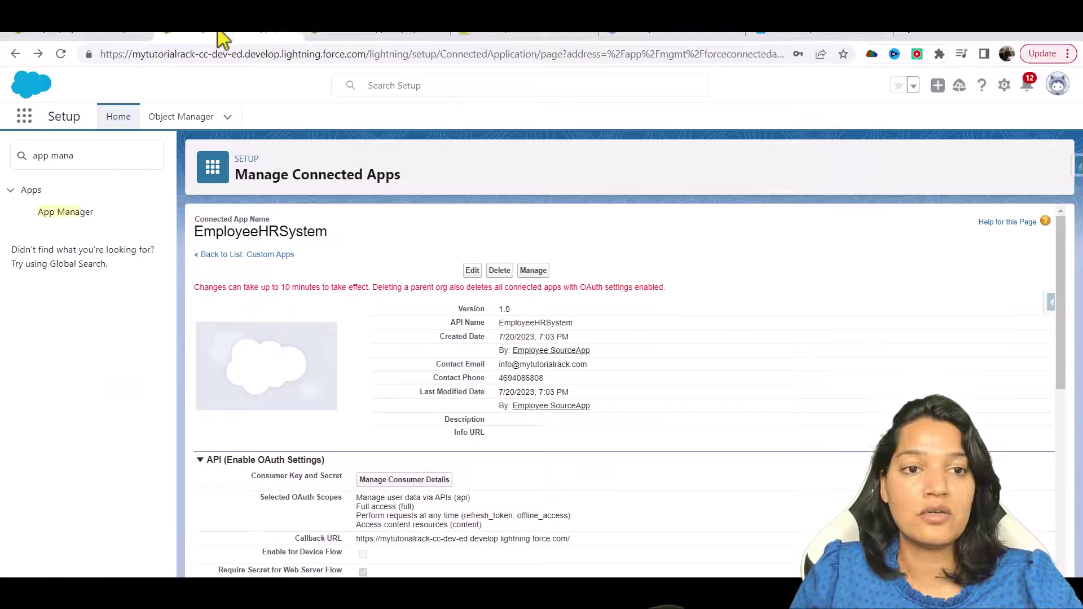
- Leave the EmployeeHRSystem connected app details and return to Salesforce Setup Home
click(1004, 85)
click(966, 135)
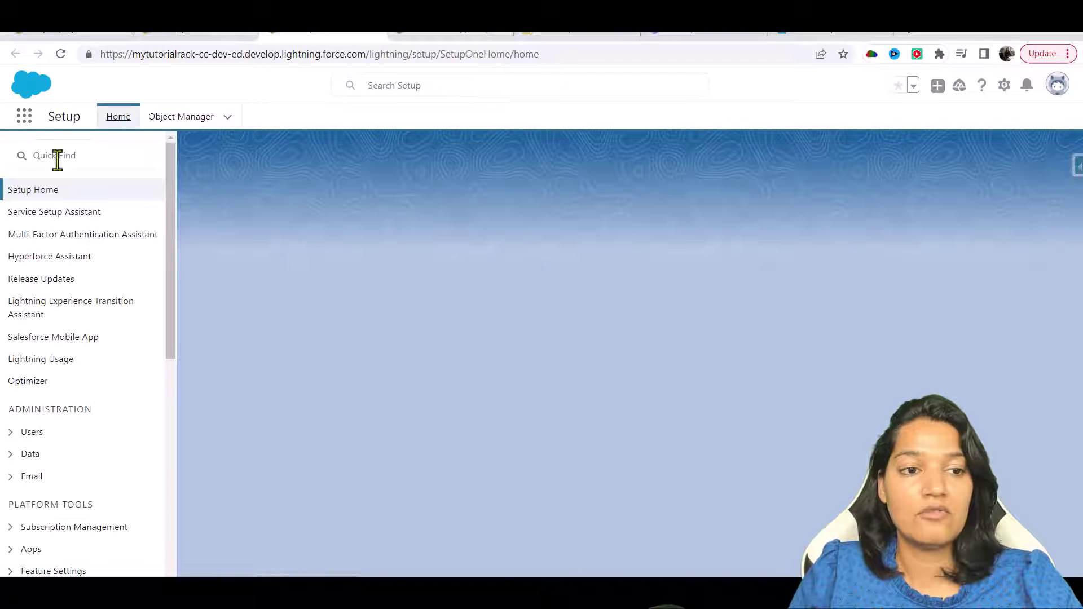
- Find 'profil' in Setup Quick Find and open the Profiles page
click(63, 156)
text(profil)
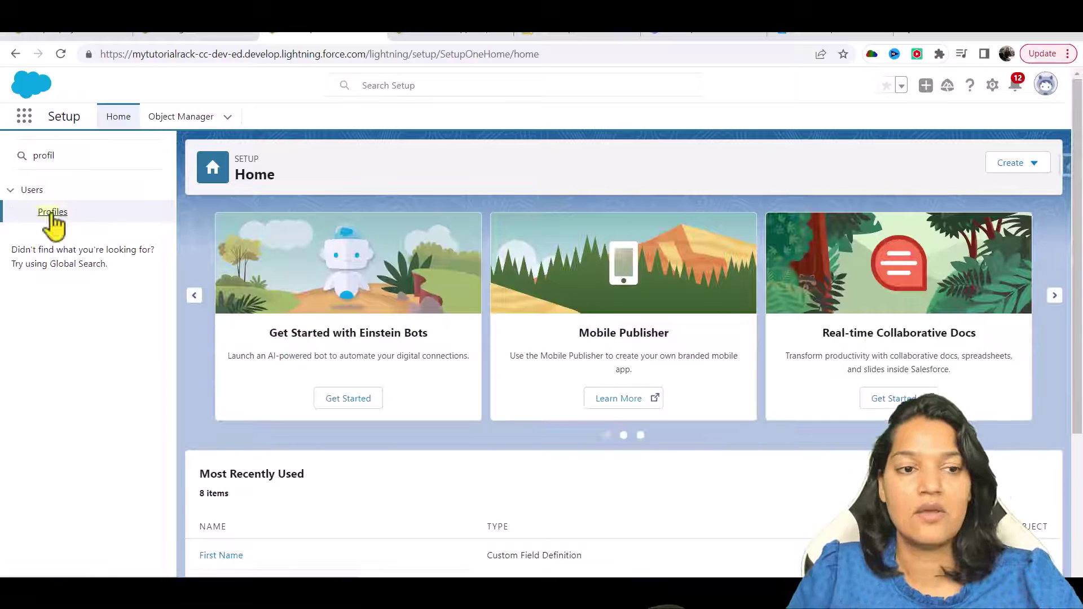
click(52, 213)
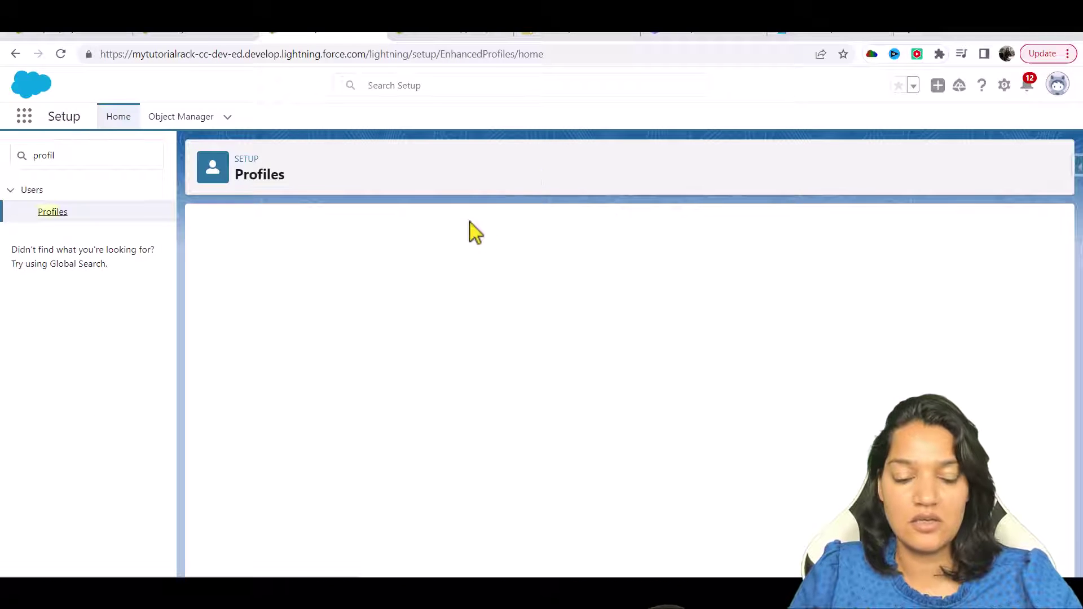
key(ctrl+f)
click(912, 278)
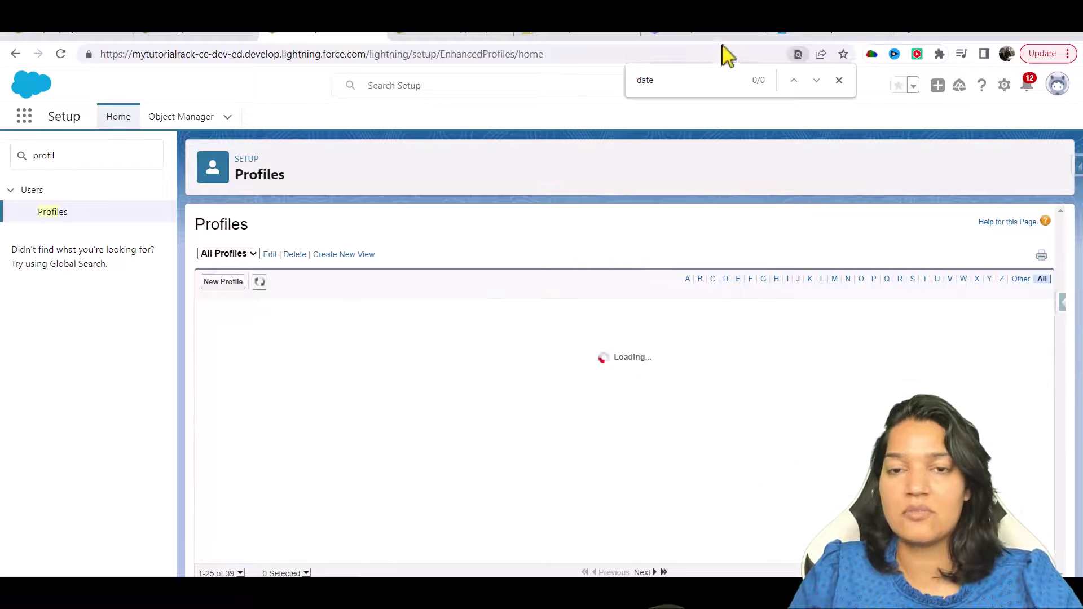
- Start a new Login IP Range on the System Administrator profile
click(839, 80)
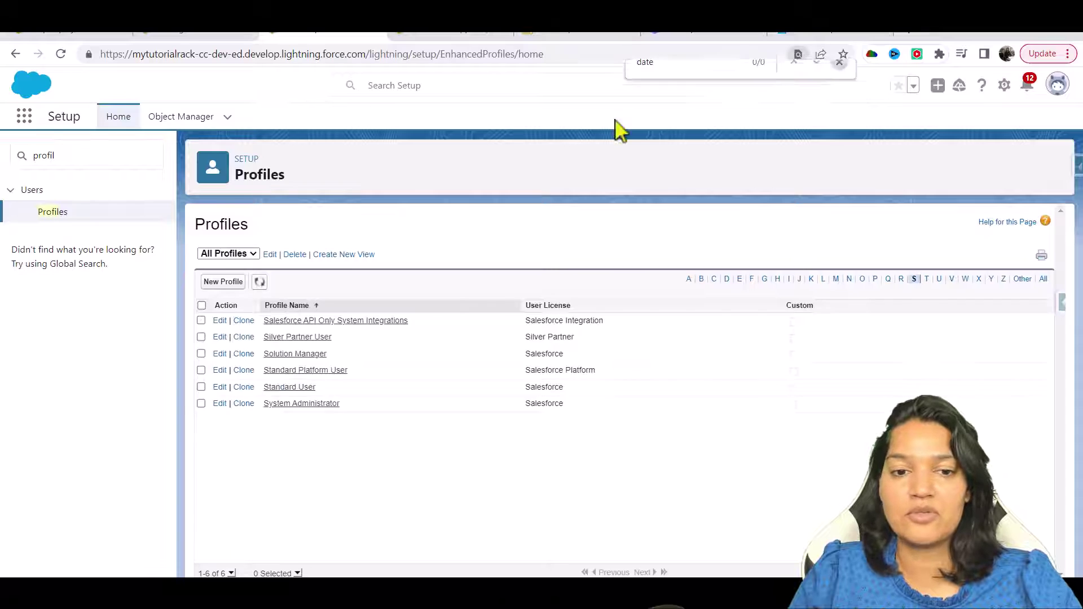
click(313, 404)
key(ctrl+f)
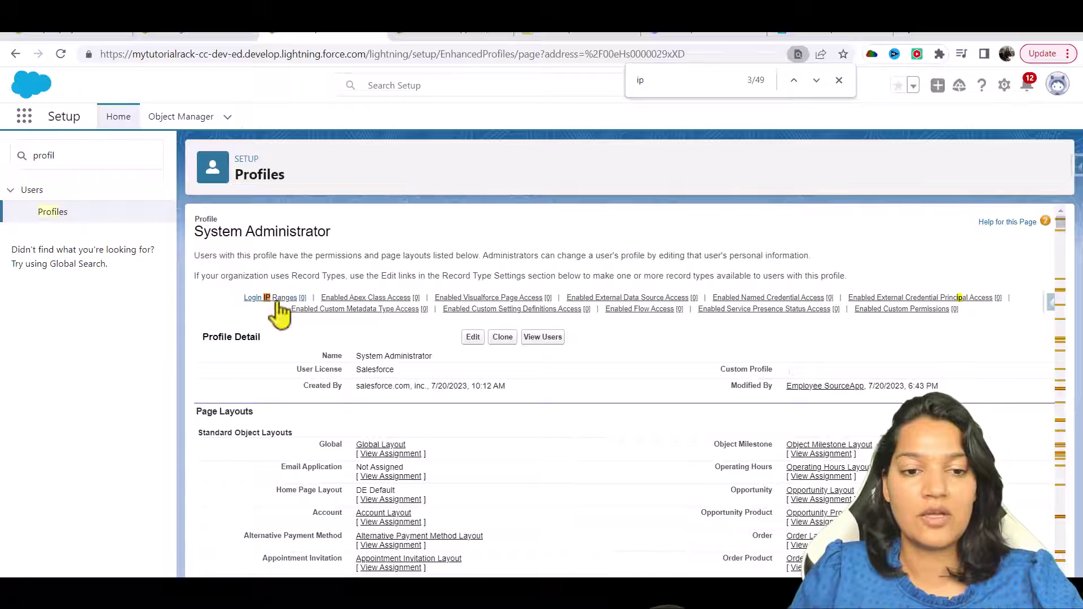
click(276, 297)
click(474, 217)
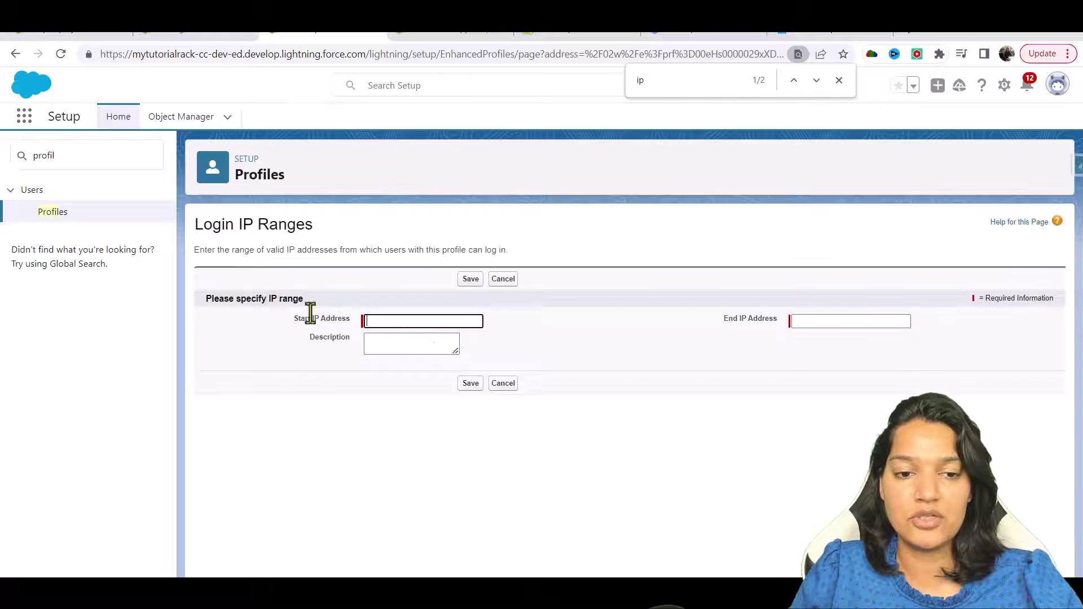
- Save a System Administrator login IP range from 0.0.0.0 to 255.255.255.255
click(423, 321)
text(0.0.0.0)
key(Tab)
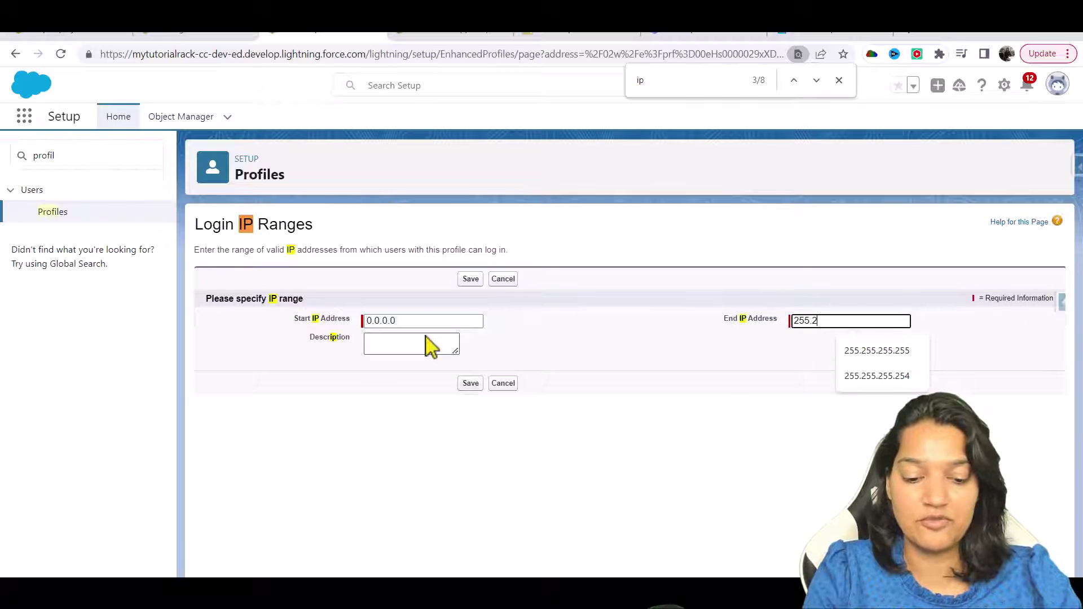
text(255.255.255.255)
click(470, 384)
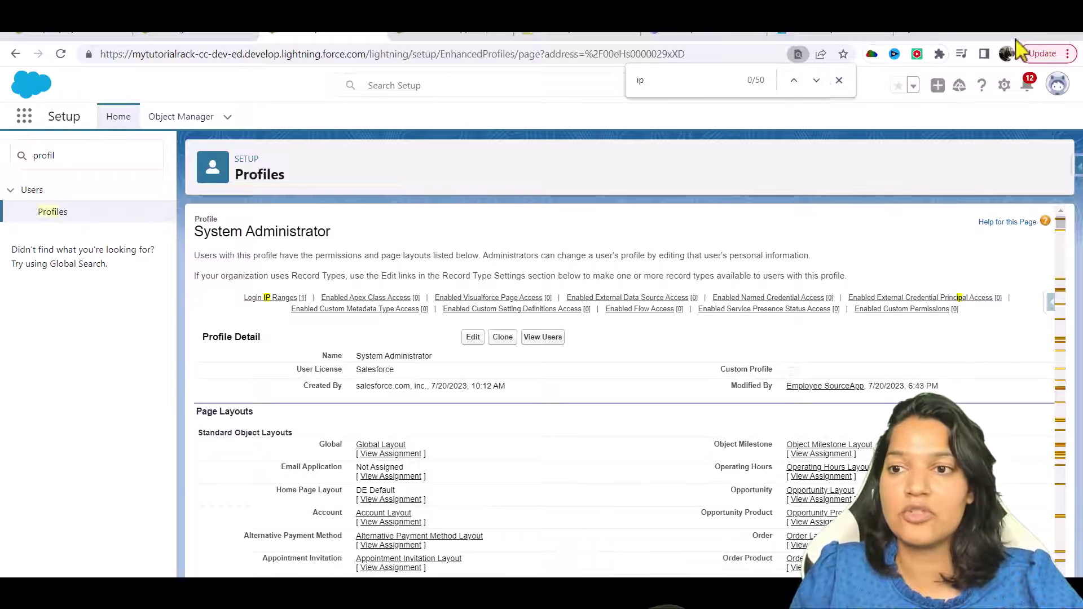
click(1056, 86)
- Search the personal settings Quick Find for 'sec', then return to Postman's token request
click(885, 159)
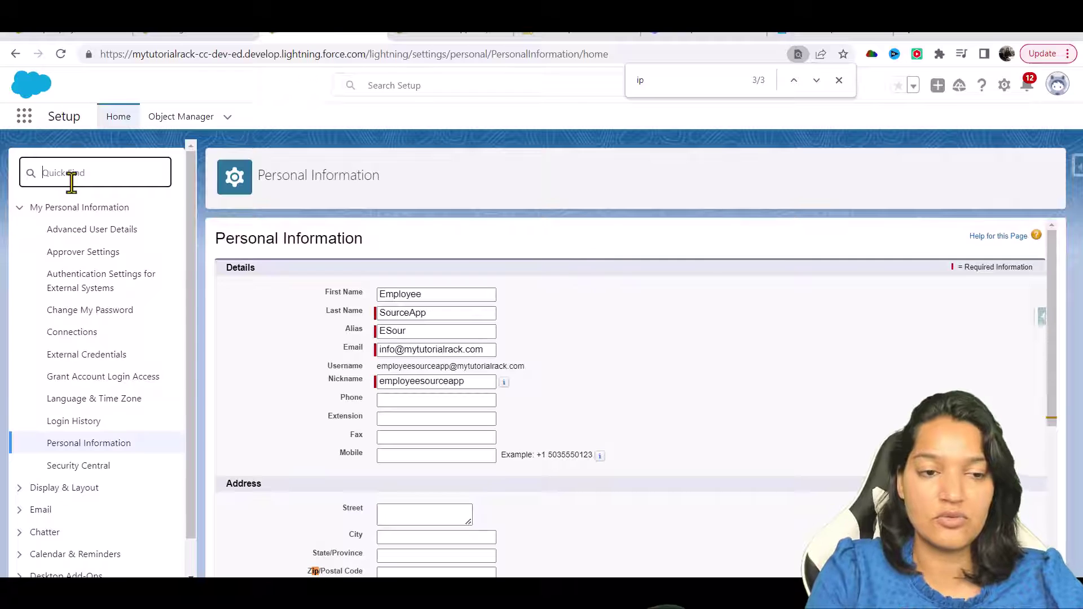
click(71, 181)
text(sec)
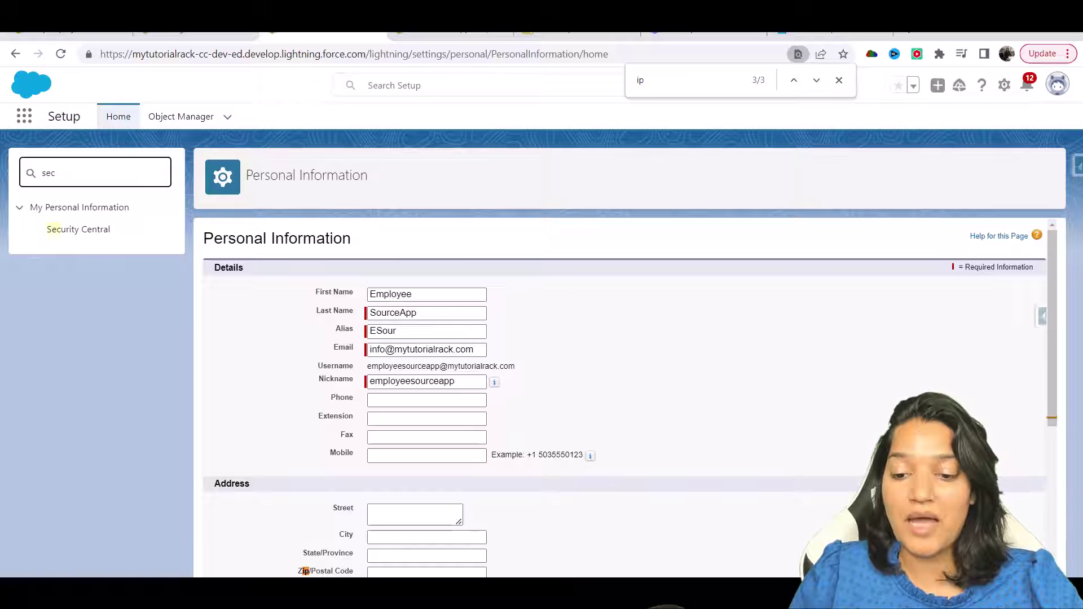
key(alt+Tab)
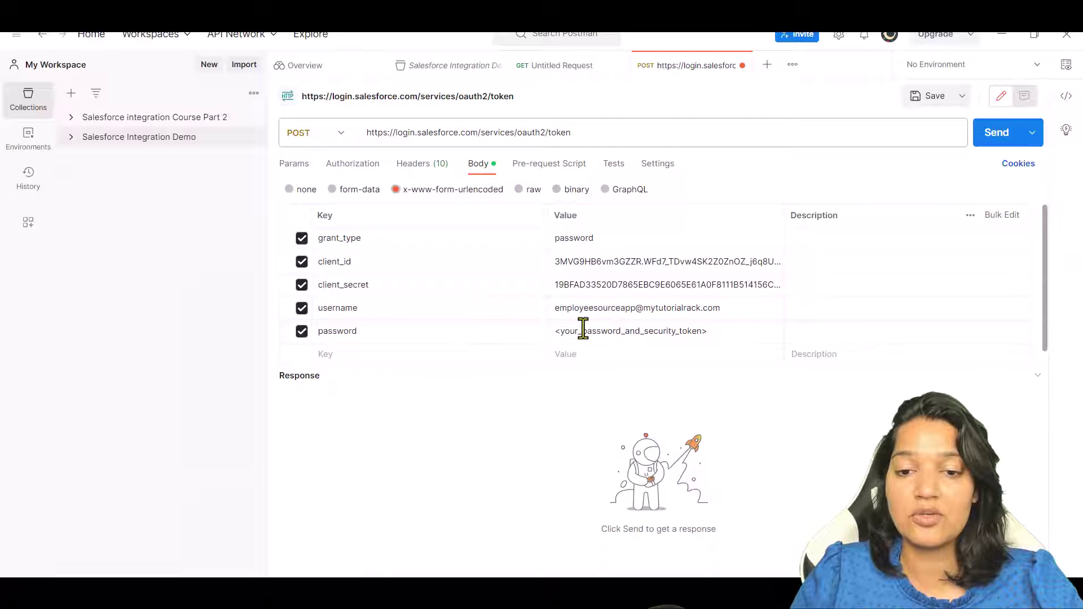
- Replace the password placeholder in the token request body with the account password
double_click(583, 331)
key(ctrl+a)
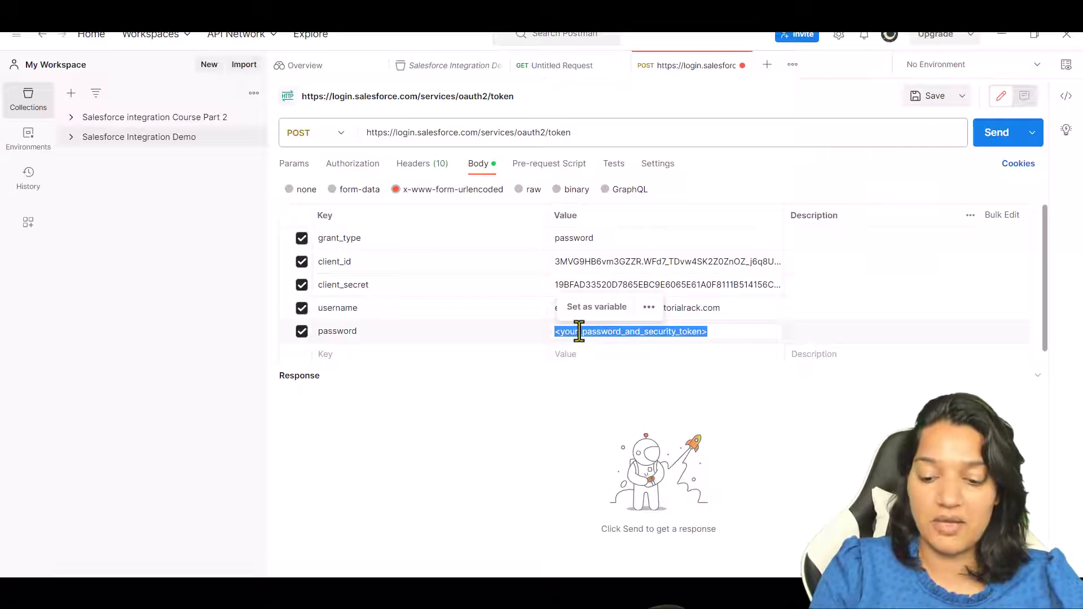
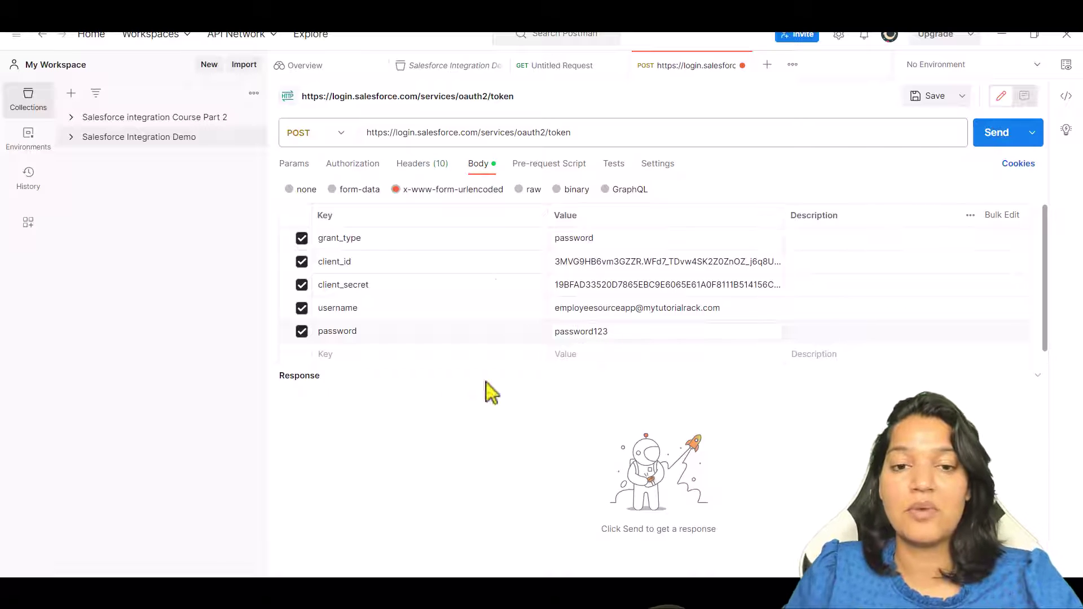
click(466, 459)
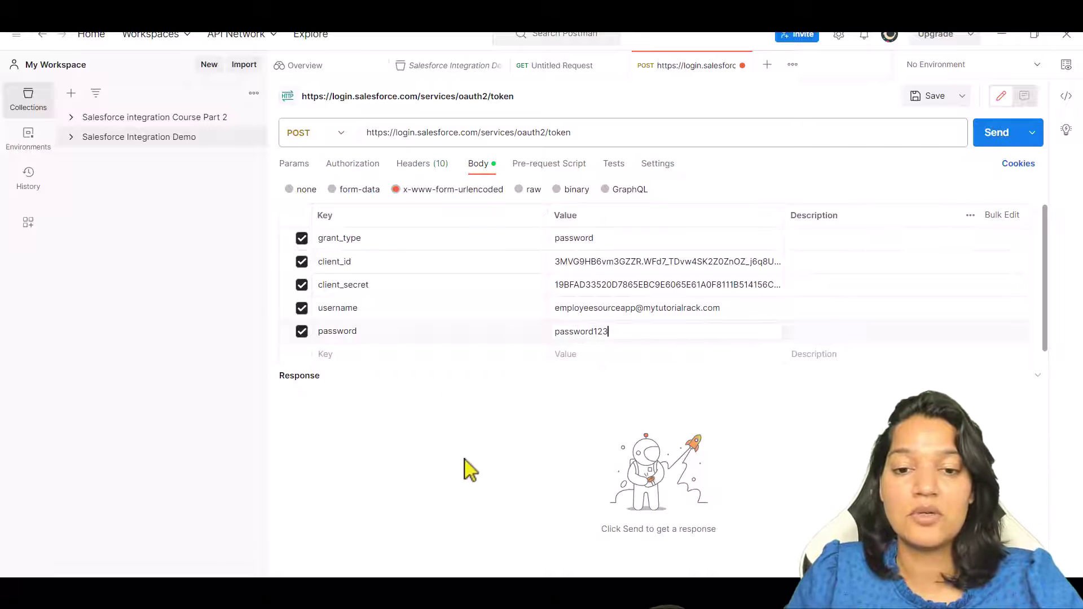
- Review the X-PrettyPrint header, HTTP method, and the grant_type, client_id and username values
click(434, 164)
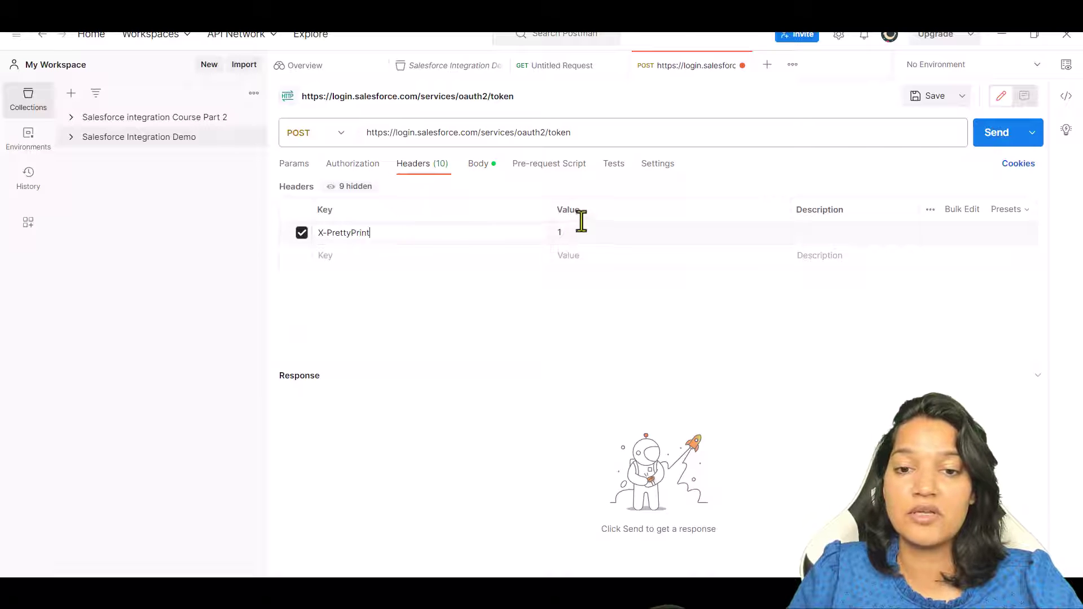
click(562, 236)
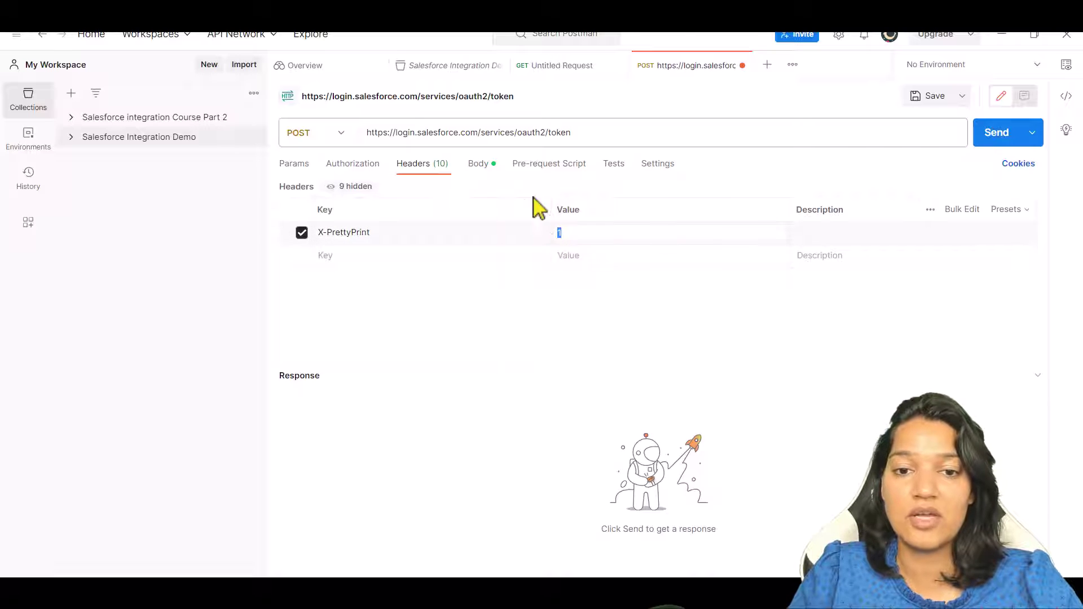
click(479, 164)
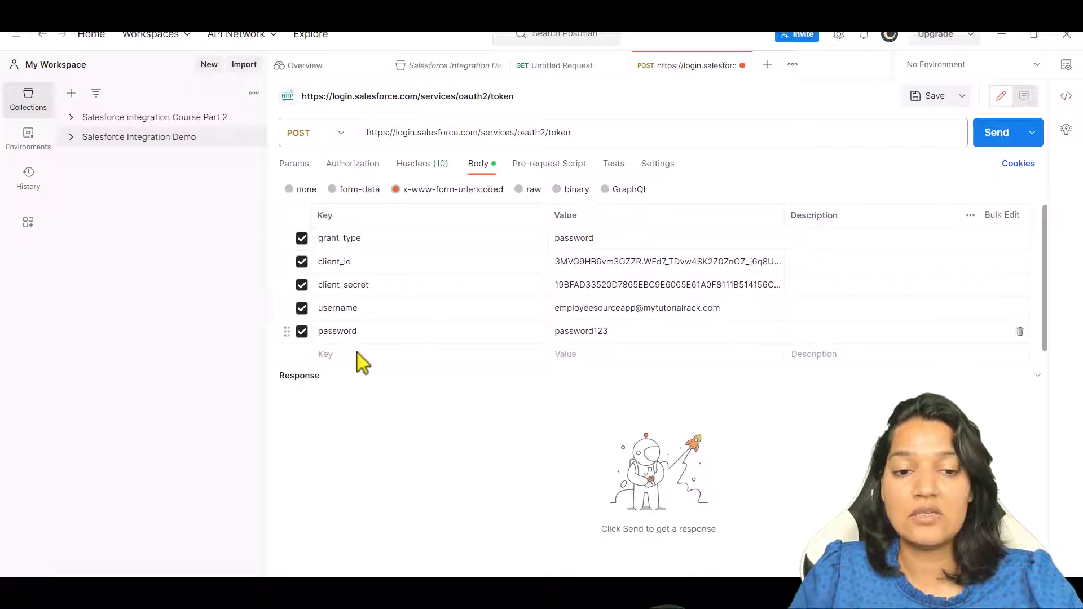
click(299, 132)
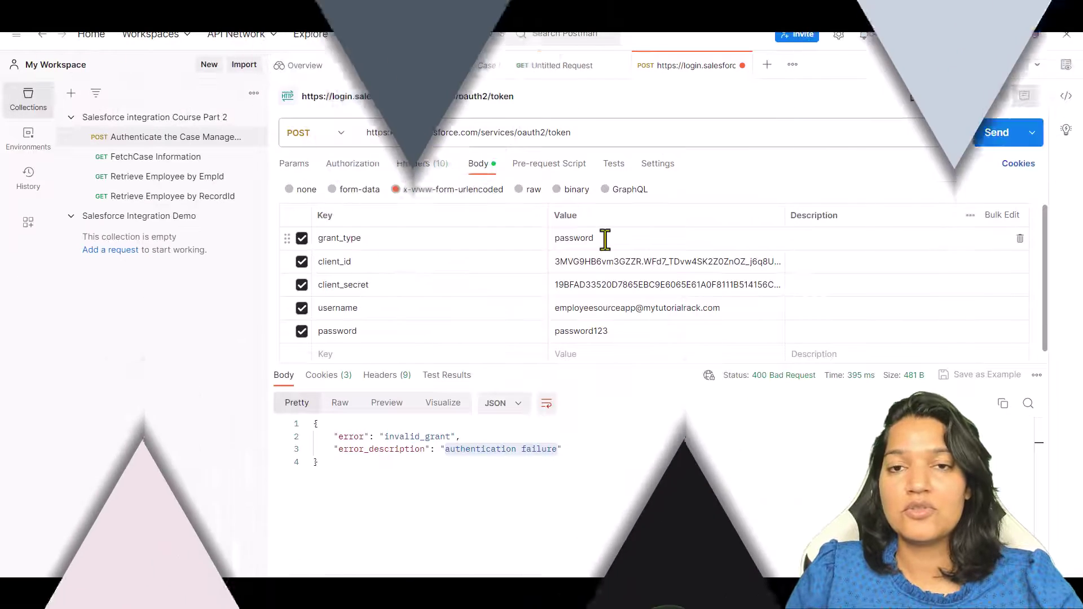
click(605, 239)
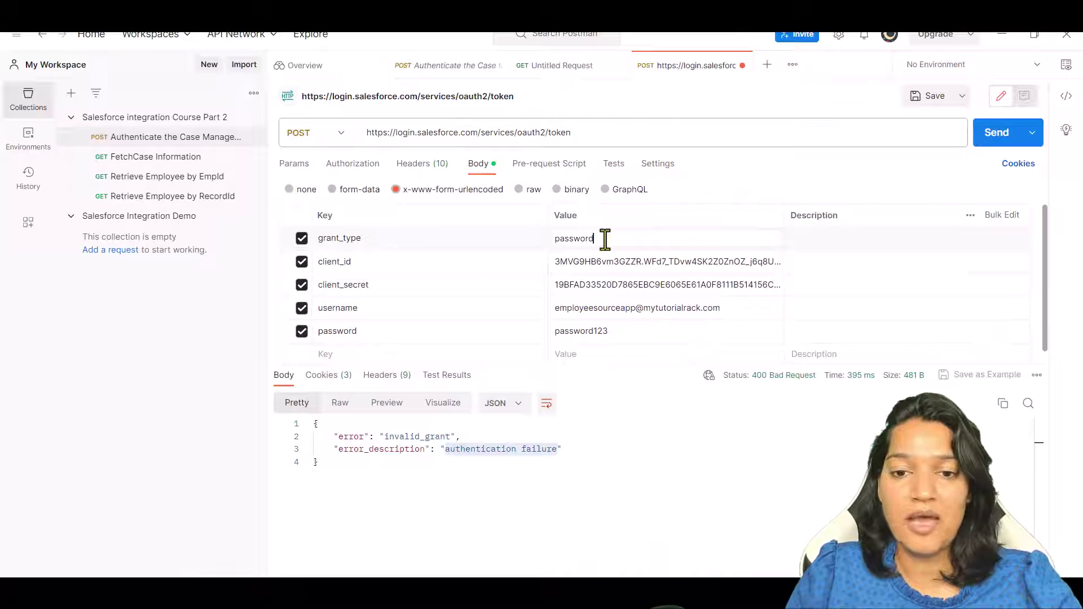
click(595, 270)
click(601, 314)
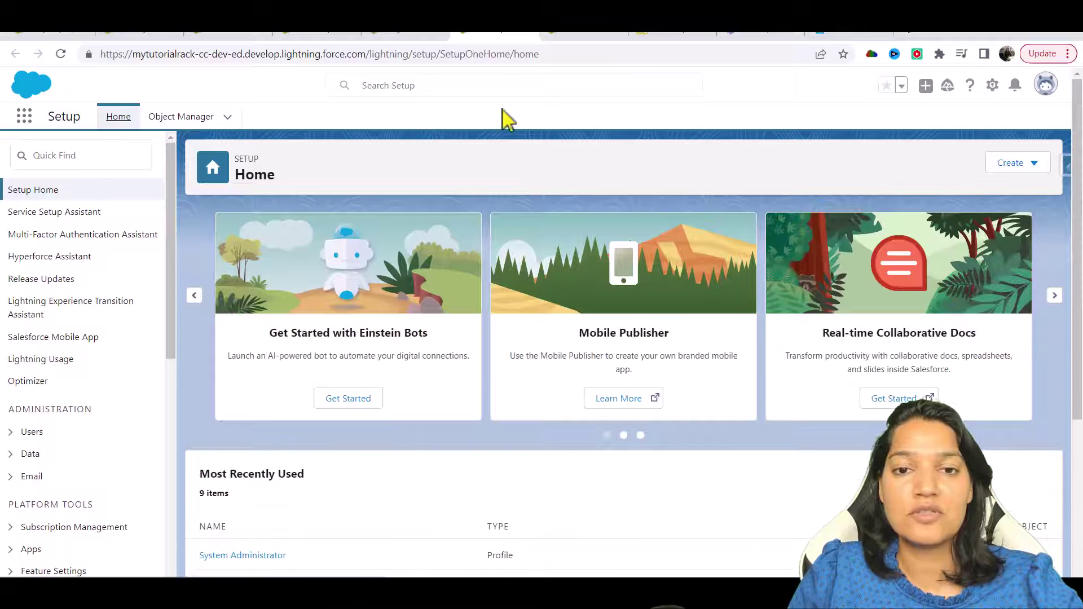
- Open the Login History page by searching Setup for 'login hi'
click(99, 158)
text(login hi)
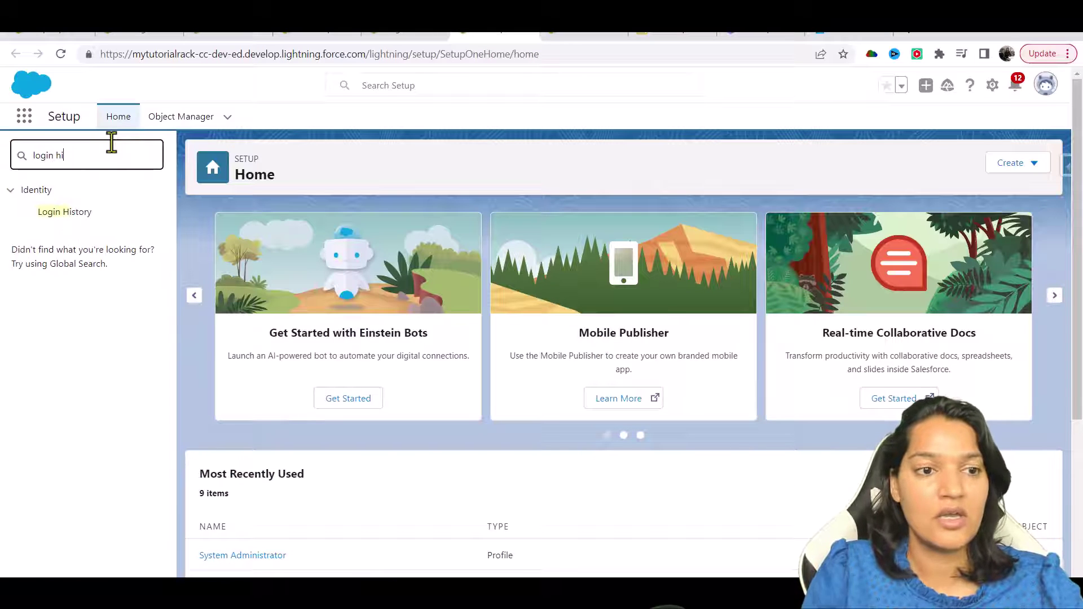
click(69, 214)
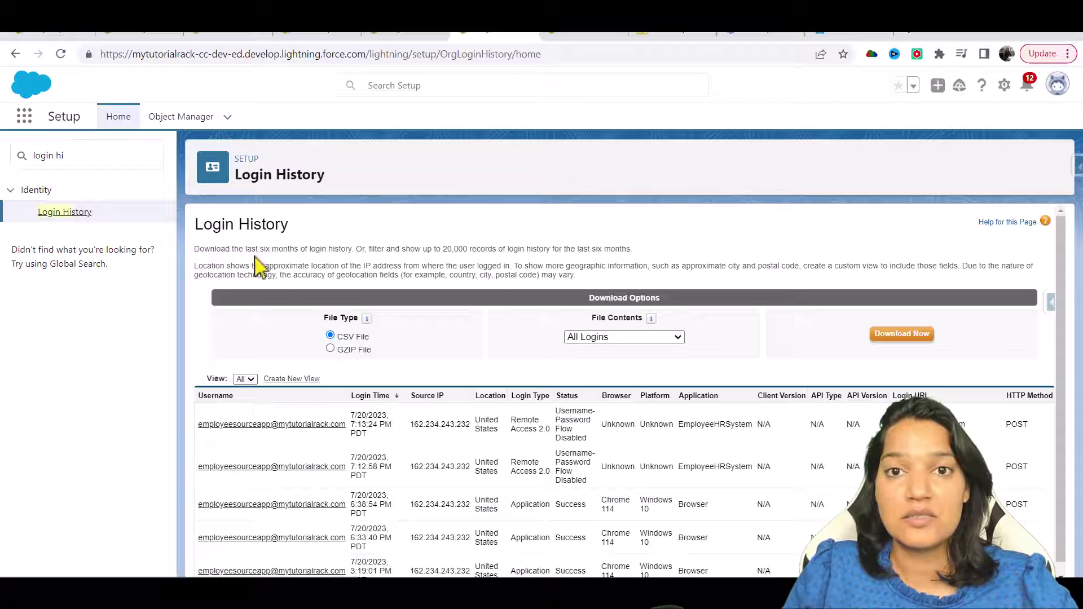
scroll(339, 313, down, 1)
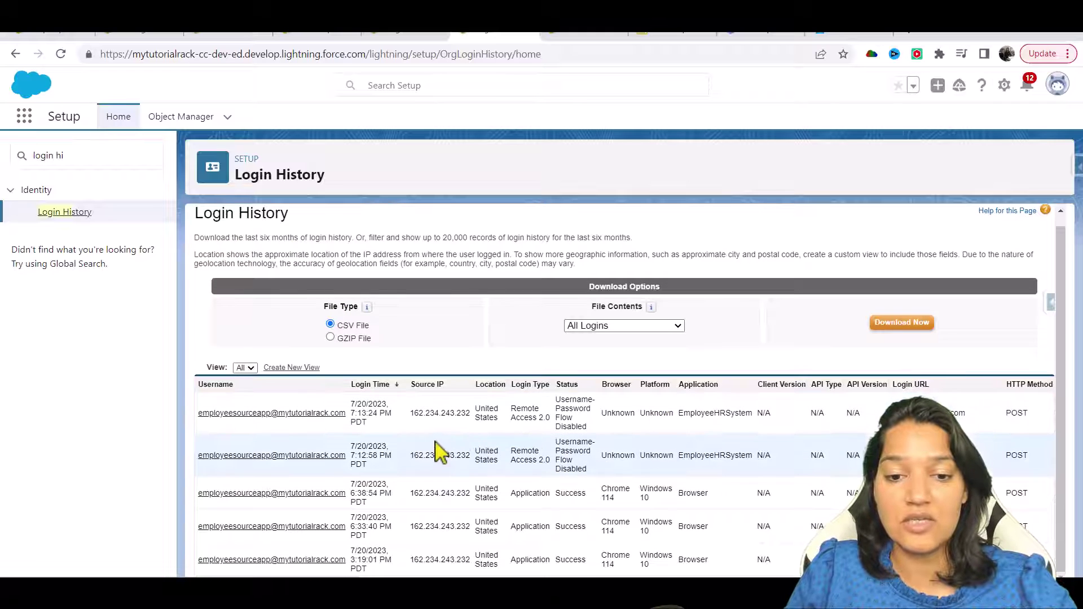
- Inspect the Remote Access 2.0 logins failing with status Username-Password Flow Disabled
drag(508, 416, 545, 419)
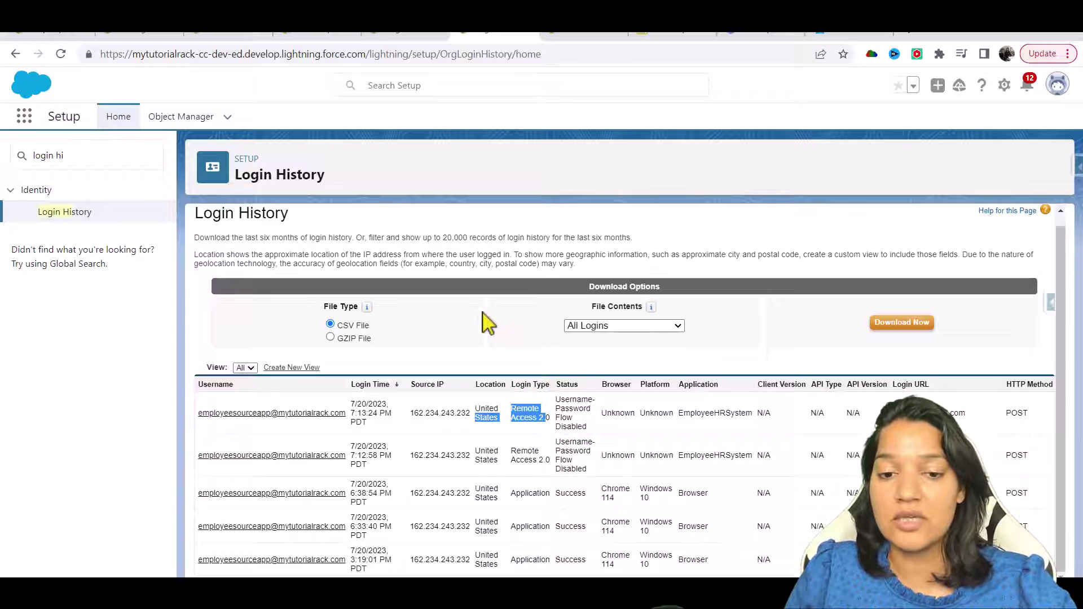
double_click(526, 410)
triple_click(533, 419)
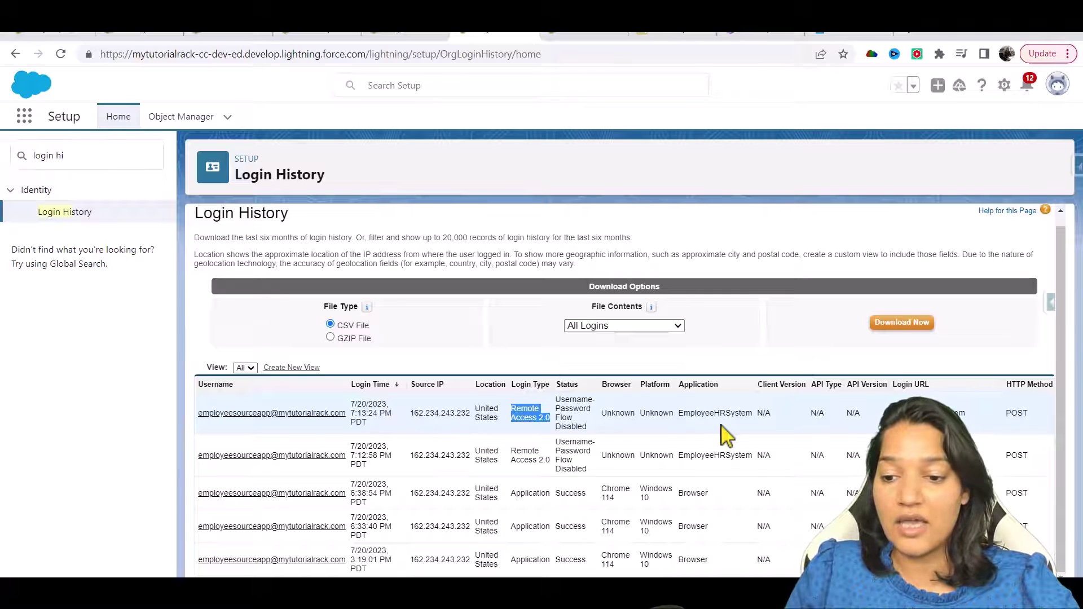
double_click(522, 410)
drag(556, 402, 587, 468)
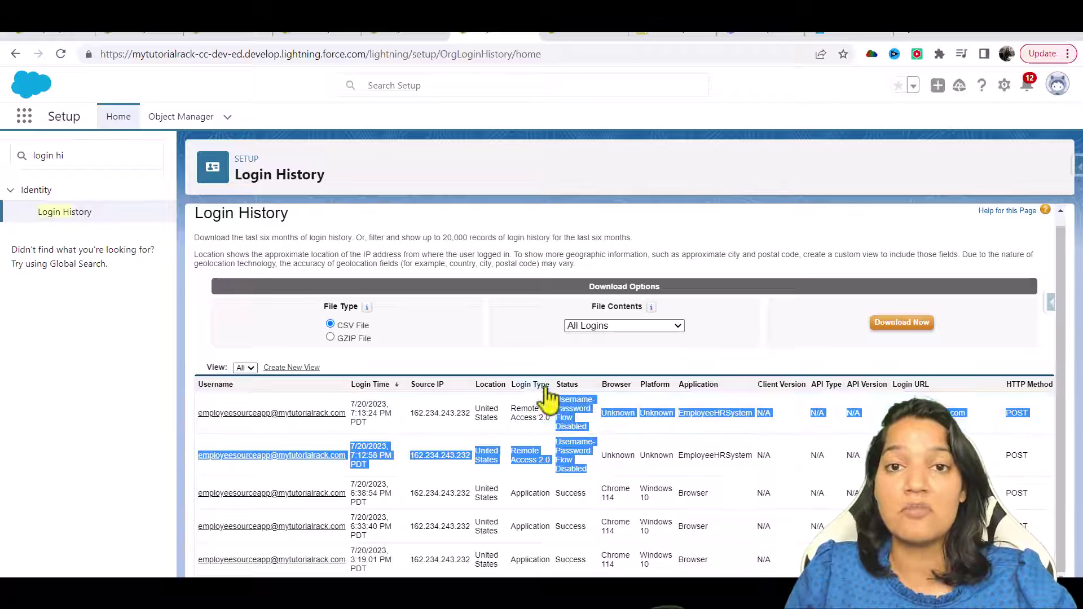
double_click(574, 420)
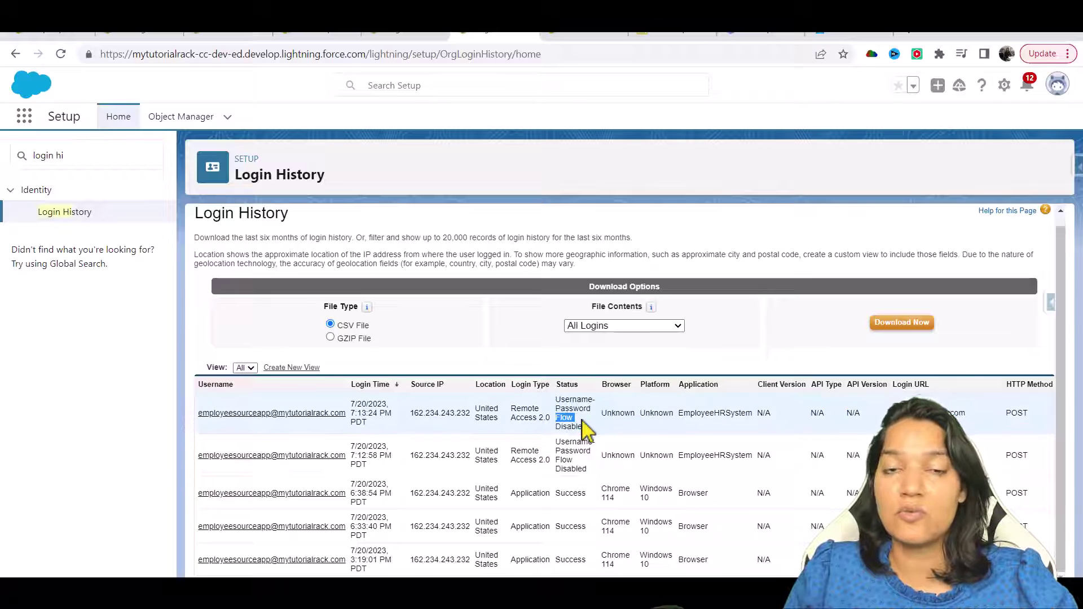
- Replace the Quick Find search with 'oaut'
triple_click(86, 157)
key(BackSpace)
text(oaut)
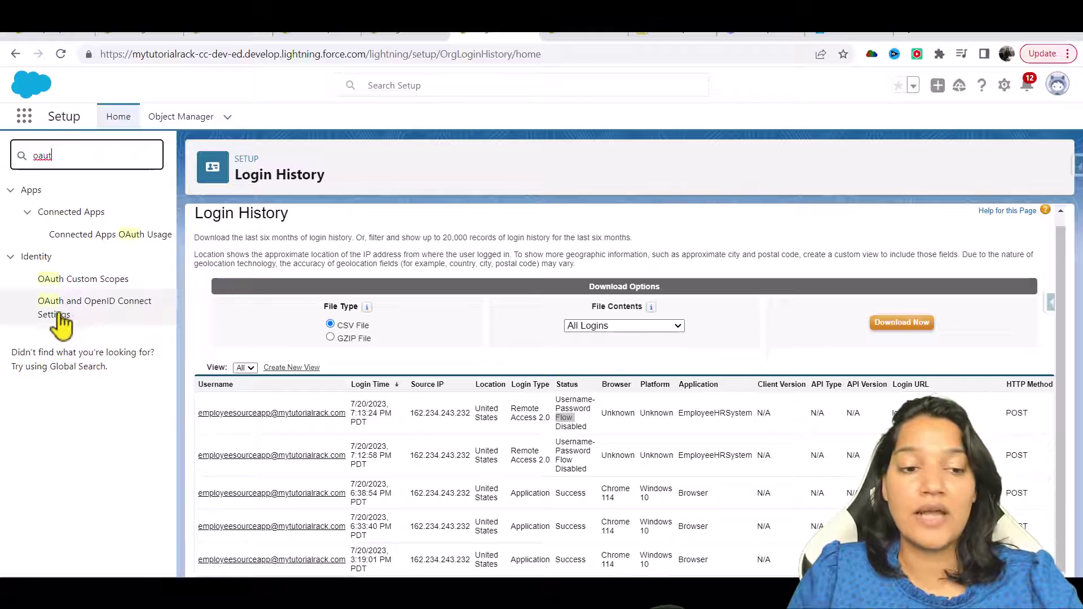
- Switch on Allow OAuth Username-Password Flows in OAuth and OpenID Connect Settings, confirming the warning
click(53, 314)
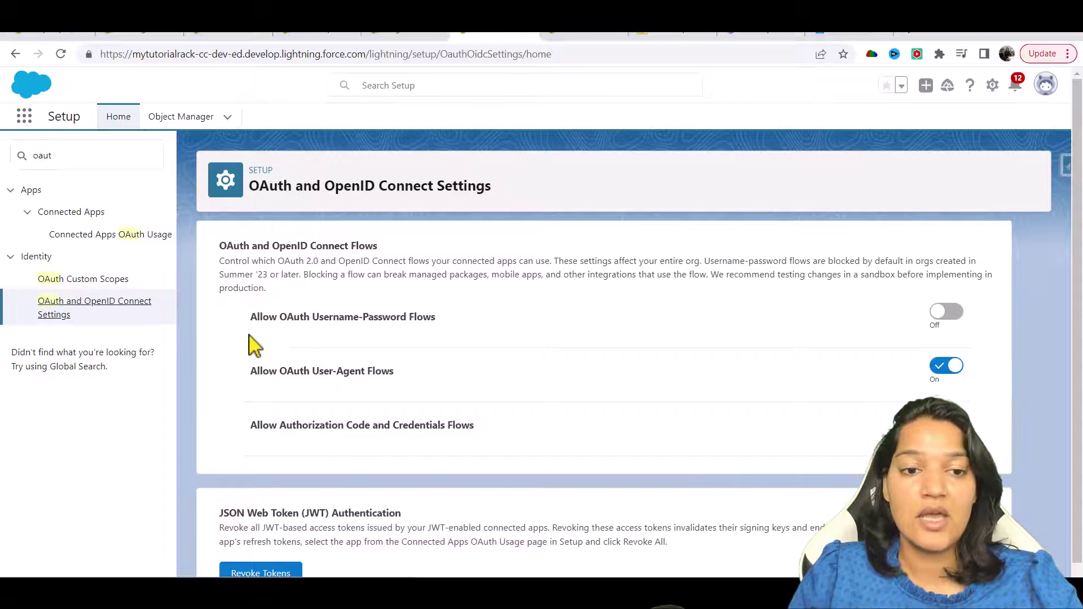
drag(250, 317, 444, 327)
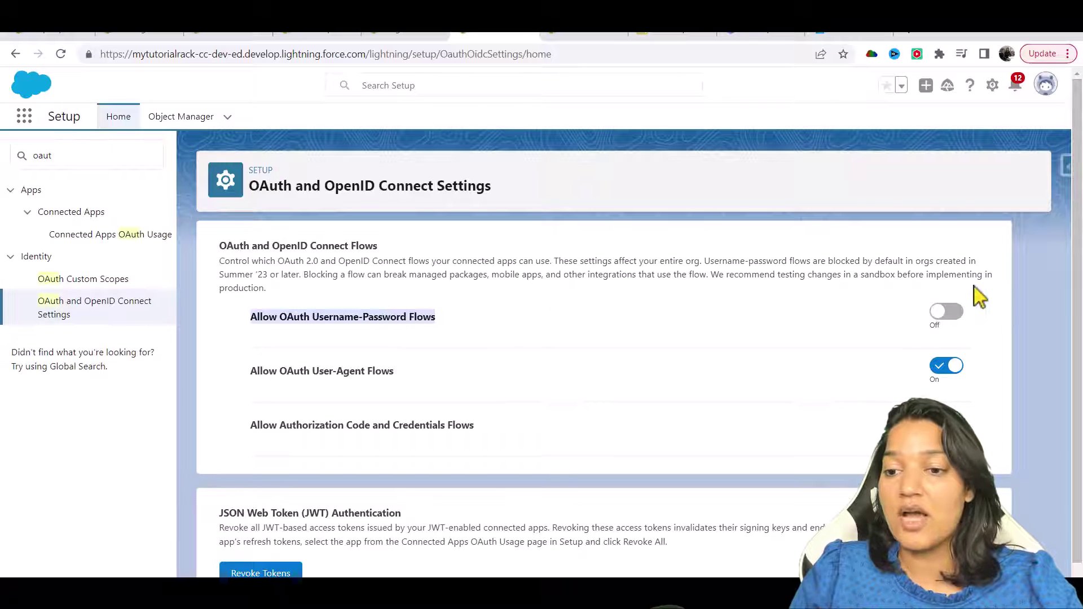
click(946, 312)
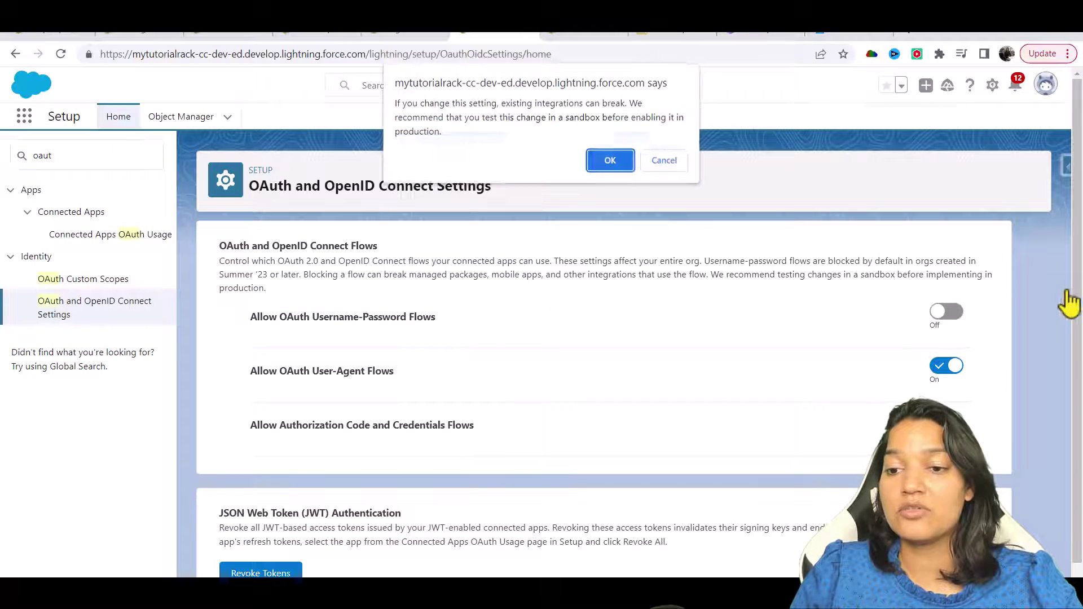
click(612, 163)
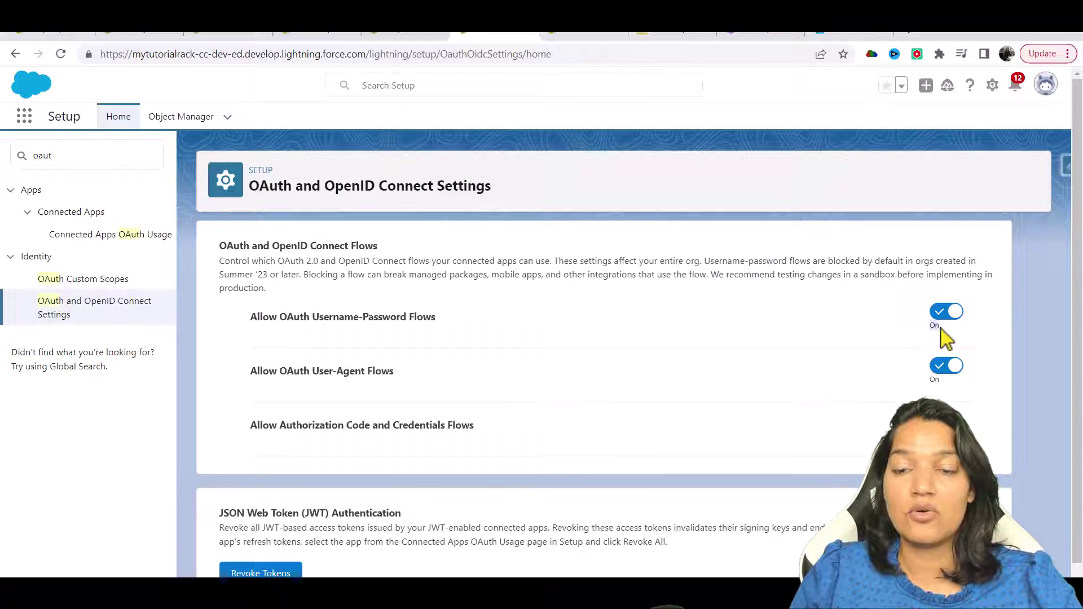
scroll(590, 321, down, 1)
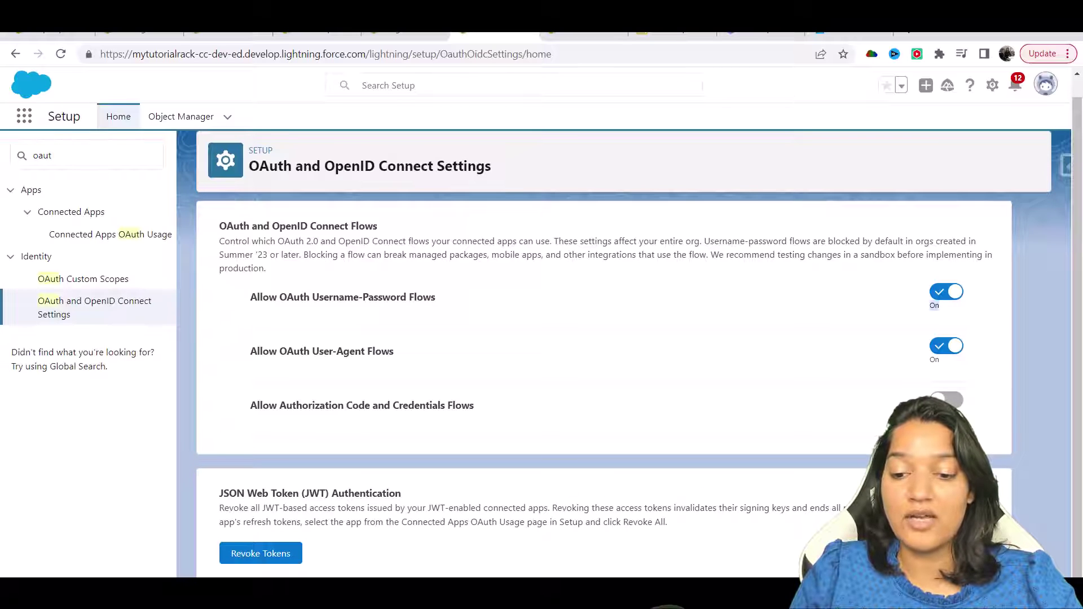
key(alt+Tab)
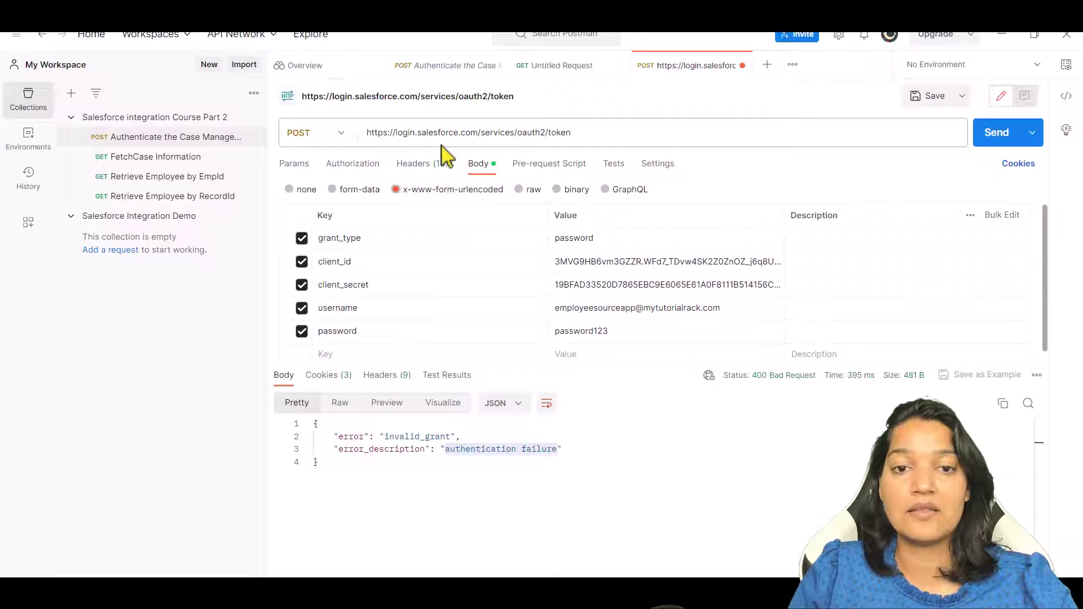
- Resend the oauth2/token request for a 200 OK and select the returned access_token
click(996, 135)
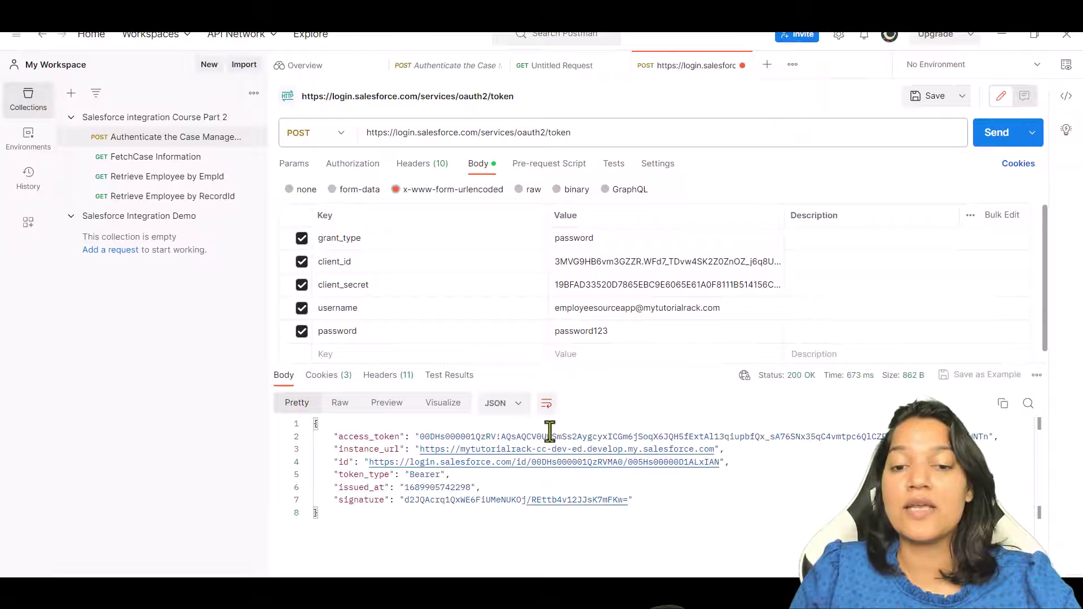
drag(418, 438, 989, 436)
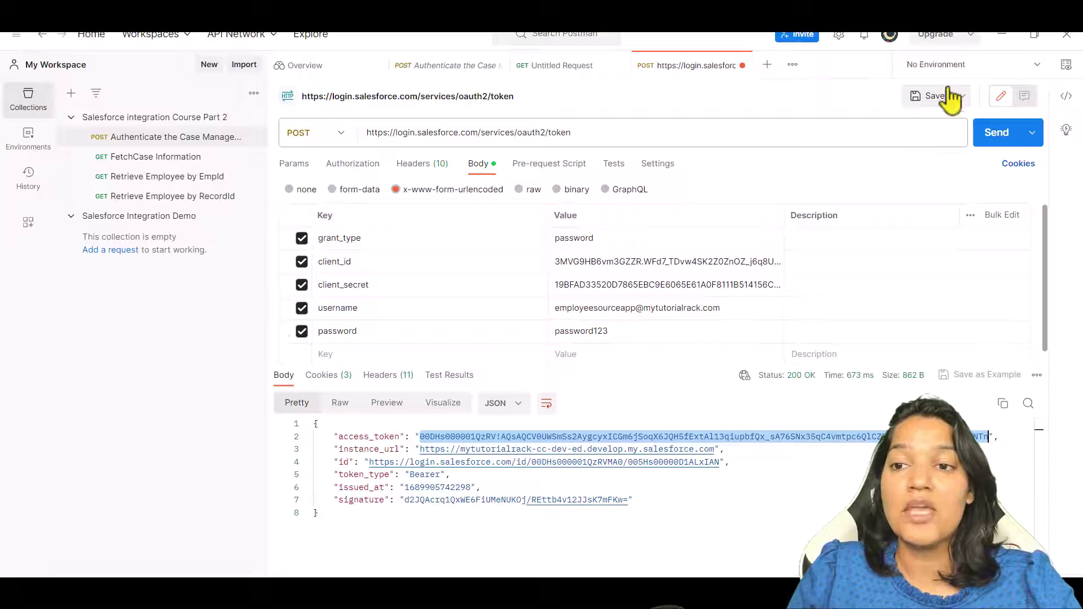
click(921, 101)
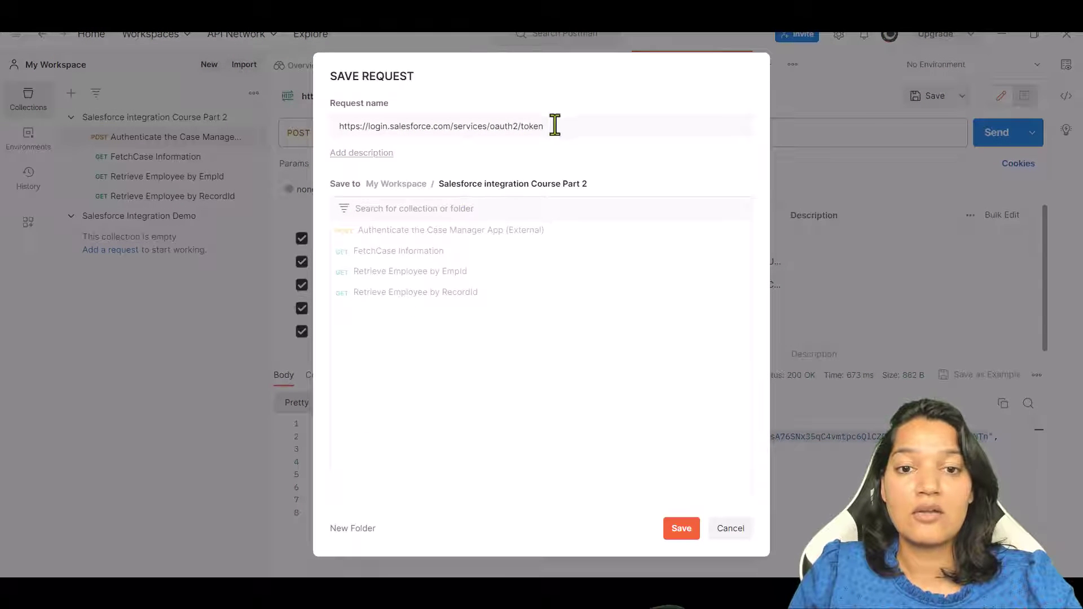
- Save the token request as 'Authenticating with Employee HR app' in Salesforce Integration Demo
drag(553, 125, 264, 116)
text(Authenticating with Employee HR app)
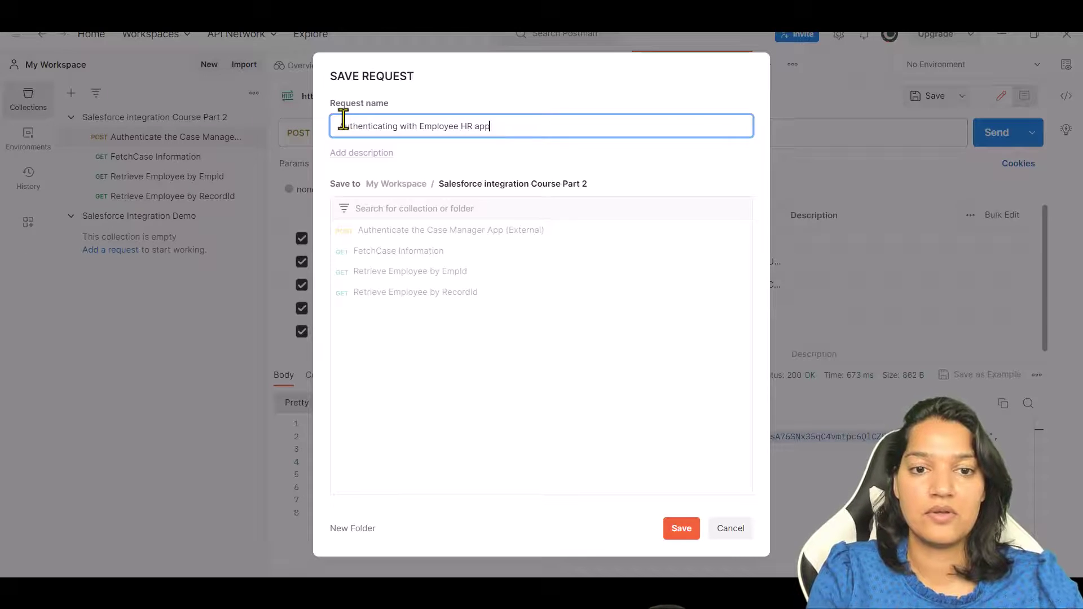
key(Return)
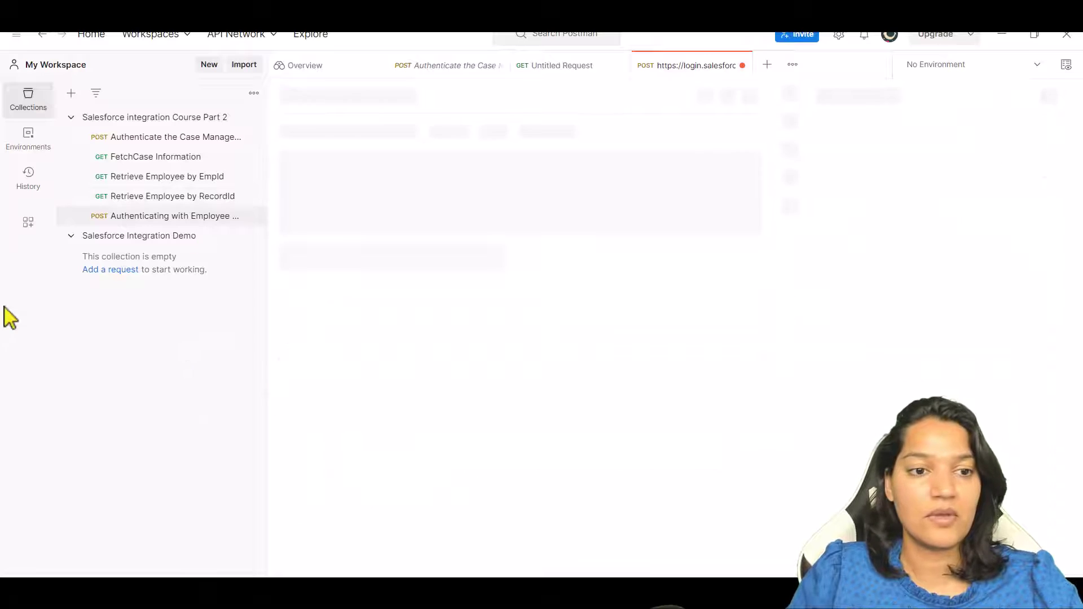
drag(164, 225, 181, 243)
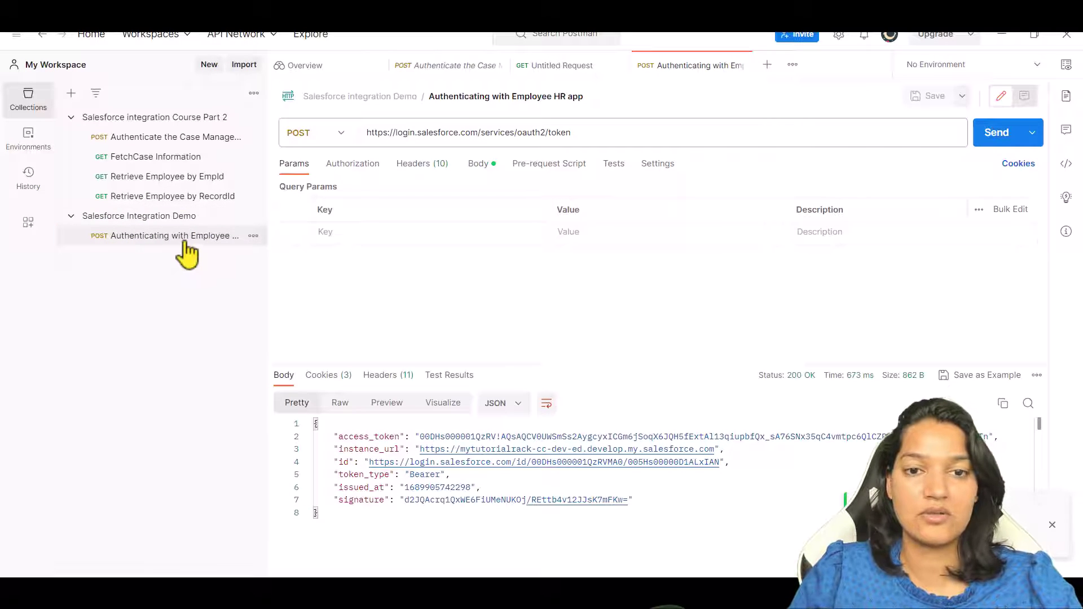
- Close the Untitled Request tab and review the saved request's form-encoded body parameters
click(620, 65)
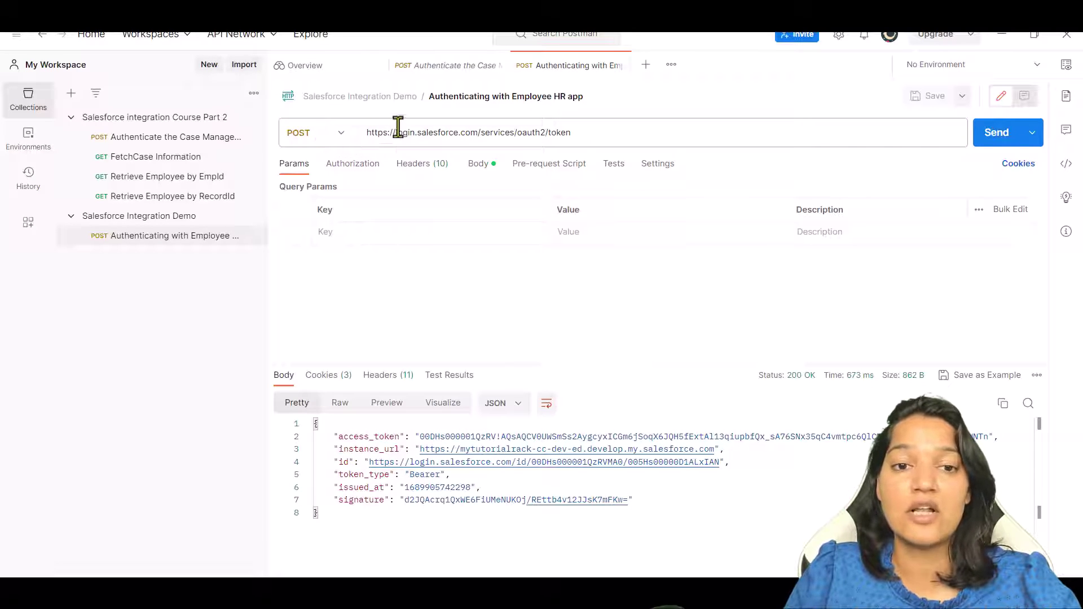
click(481, 164)
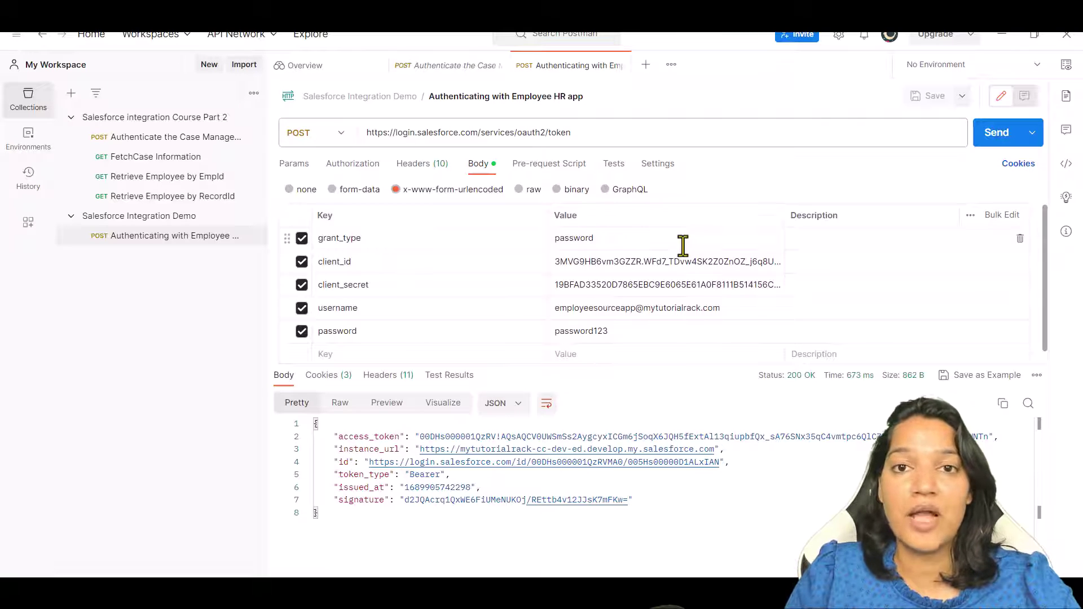
key(alt+Tab)
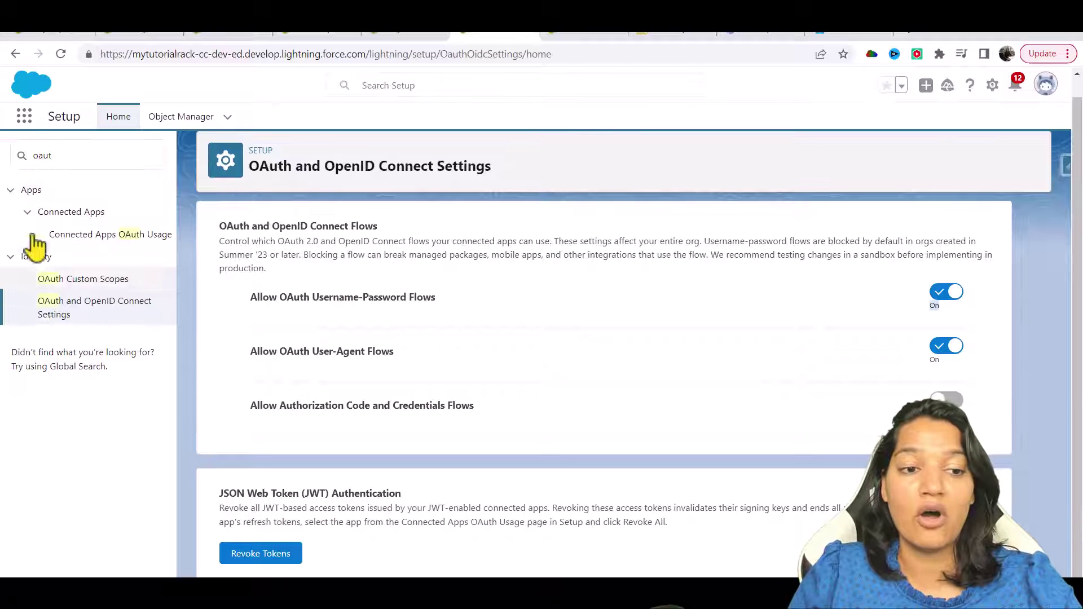
- Confirm Allow OAuth Username-Password Flows is enabled in OAuth and OpenID Connect Settings, then return to Postman
double_click(42, 156)
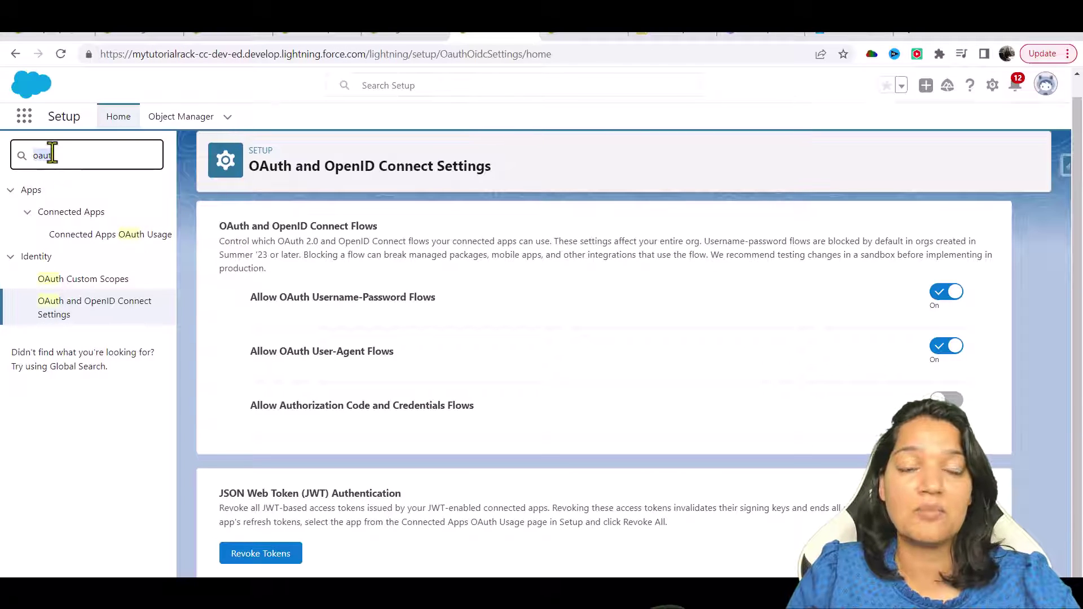
click(59, 310)
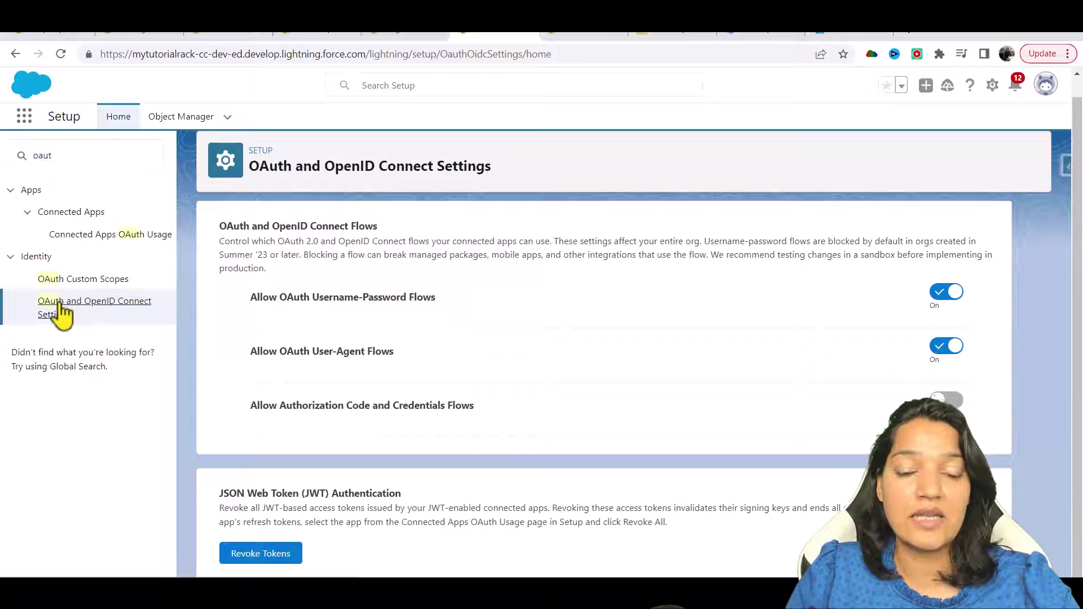
drag(245, 308, 450, 310)
triple_click(303, 298)
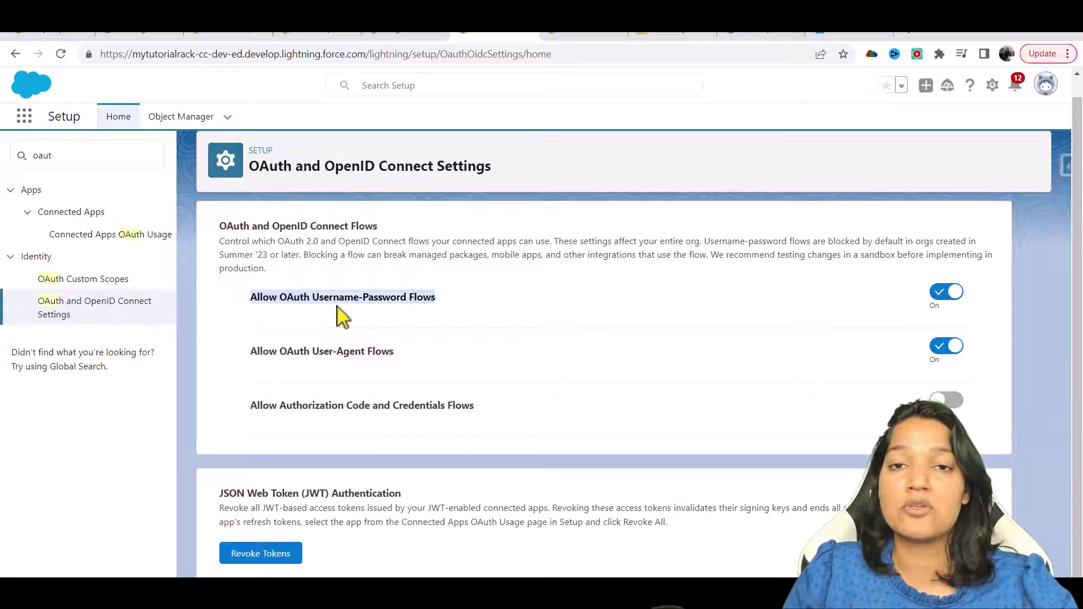
click(406, 303)
drag(443, 307, 251, 298)
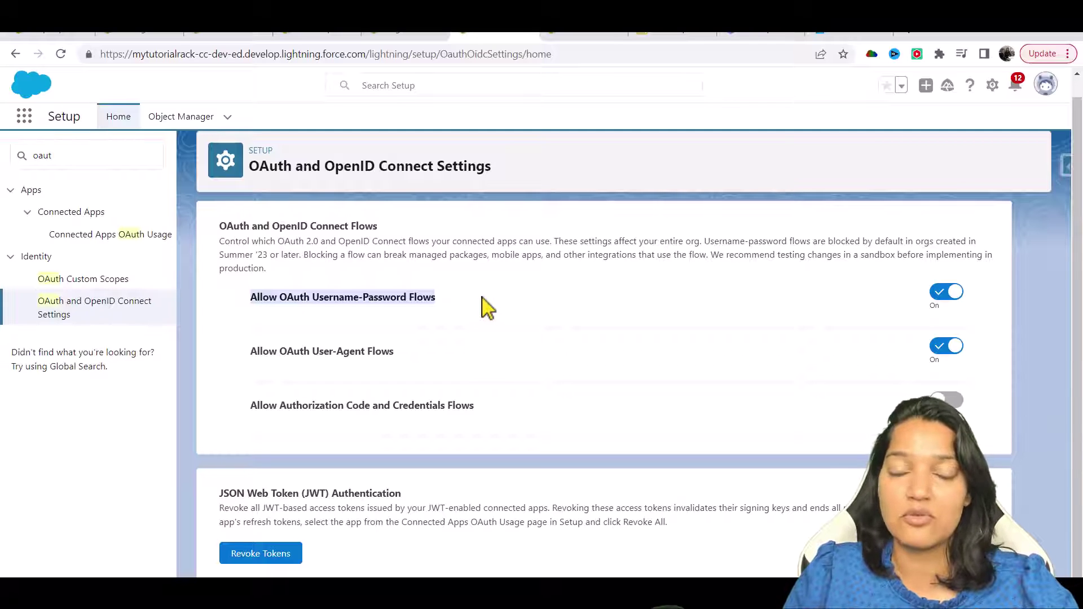
key(alt+Tab)
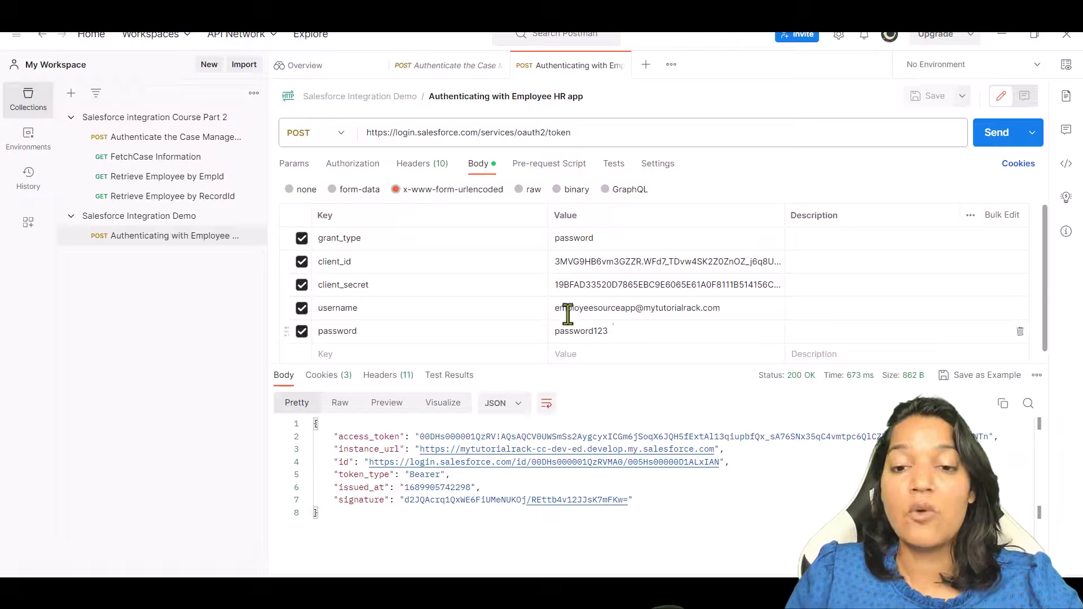
- Reopen the 'Authenticating with Employee HR app' request and create a new HTTP request from New
drag(650, 513, 334, 438)
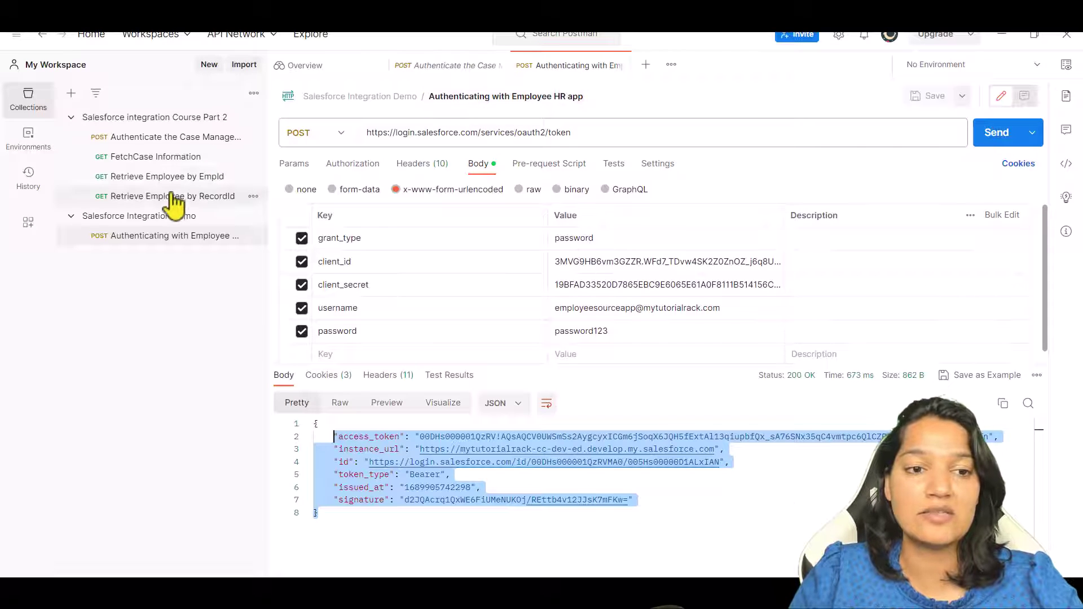
click(643, 74)
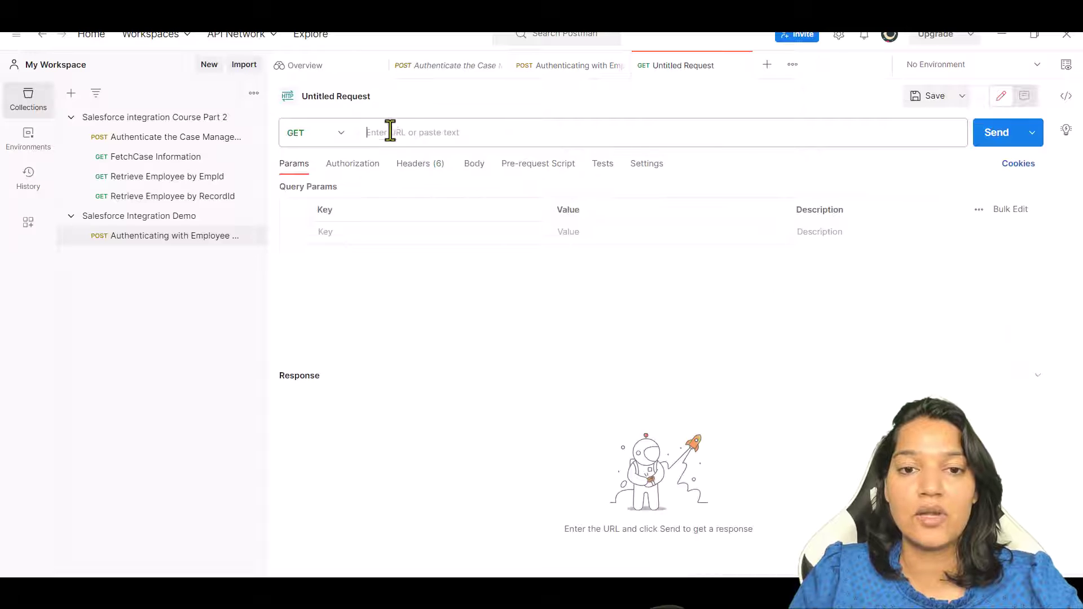
click(201, 232)
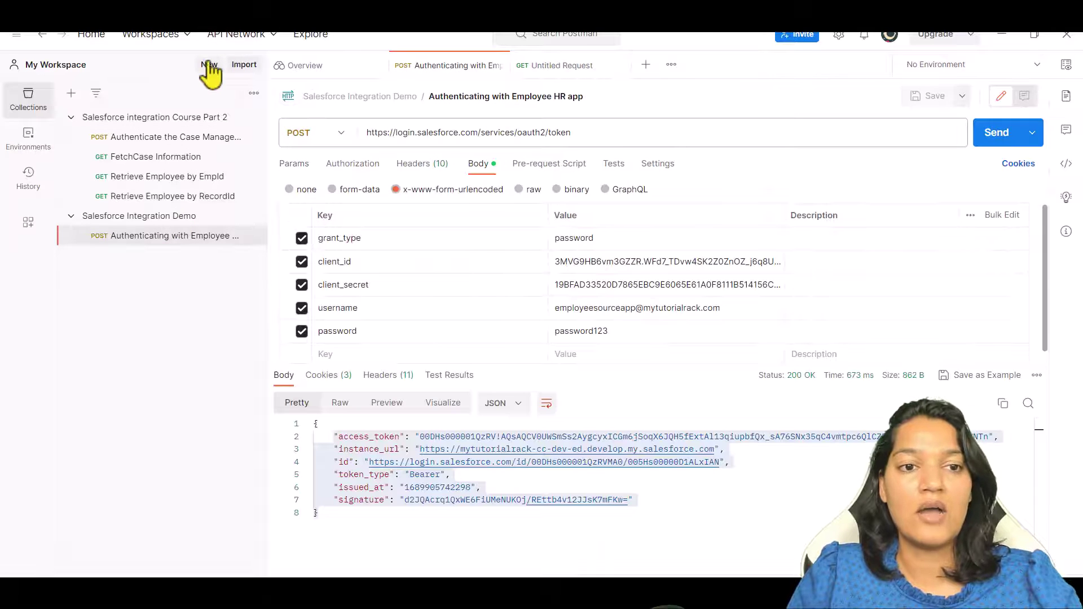
click(220, 66)
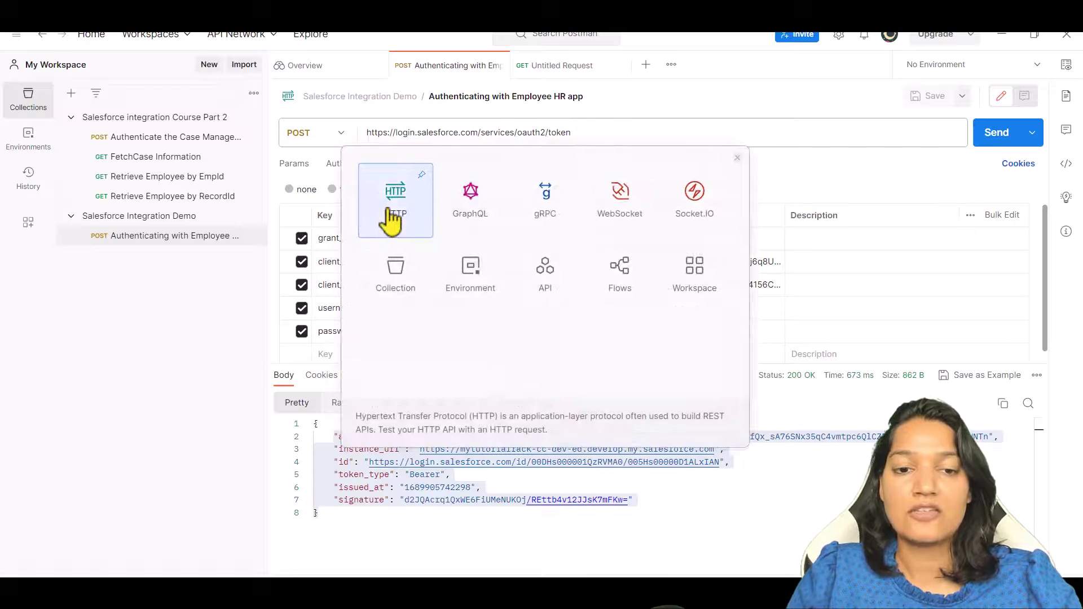
click(393, 220)
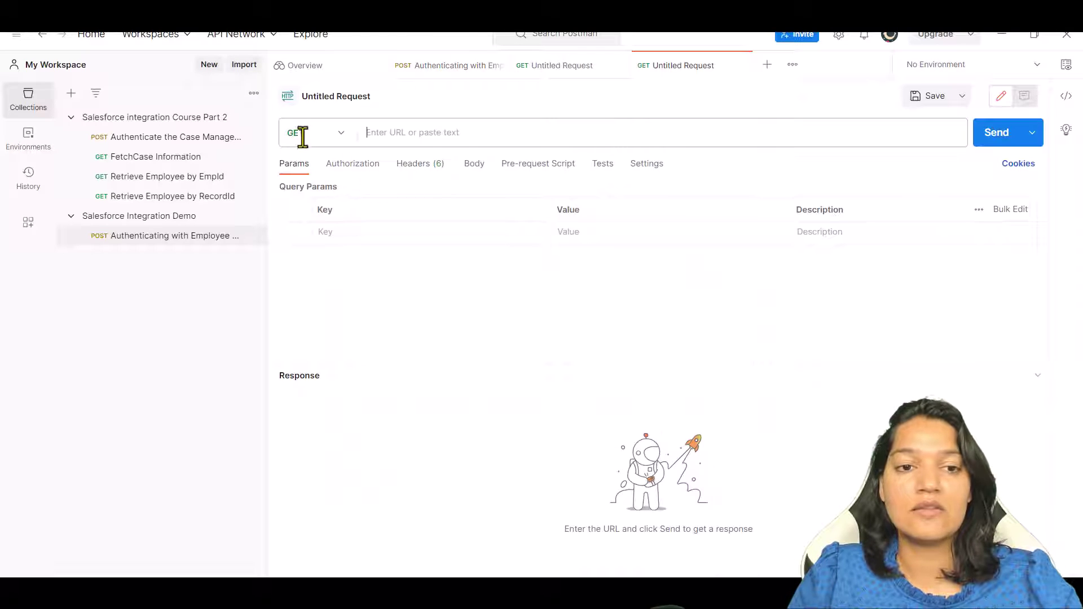
- Keep the new request on GET and copy the salesforce.com domain from the record URL in Notepad
click(313, 132)
click(395, 133)
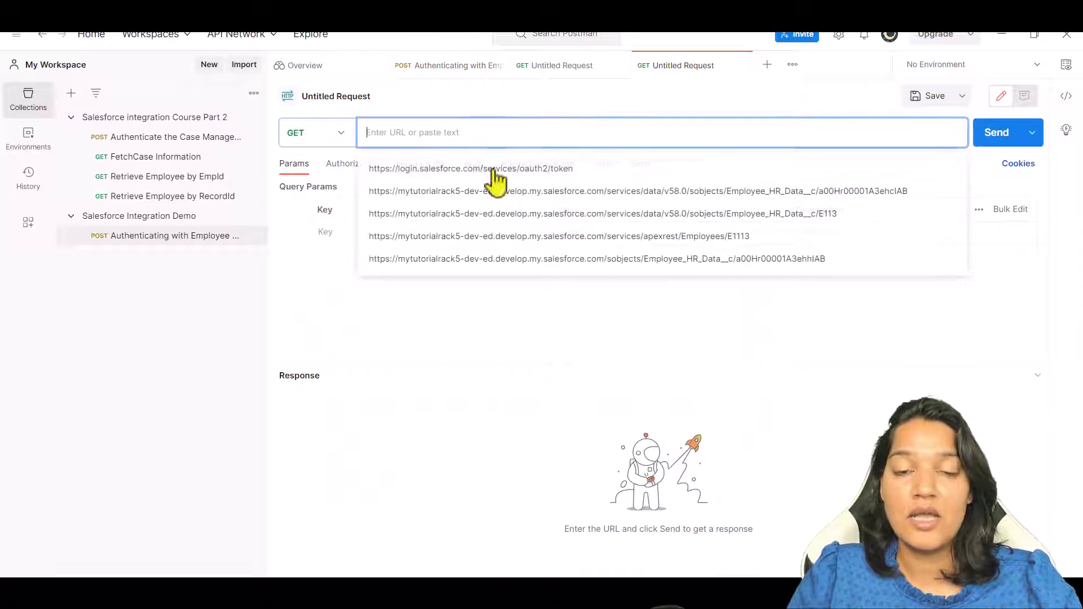
key(alt+Tab)
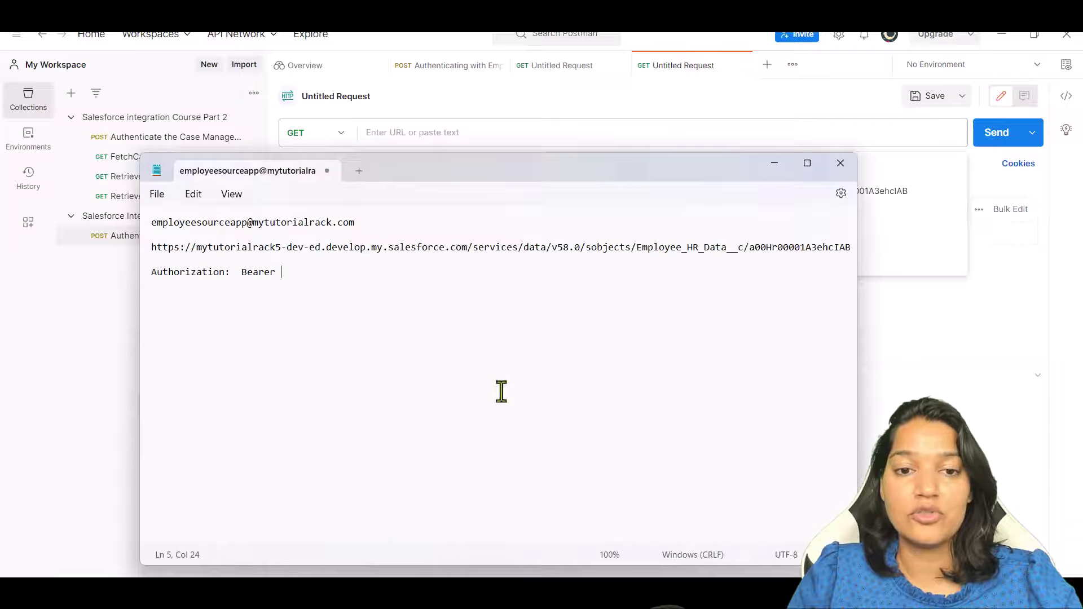
drag(150, 248, 858, 247)
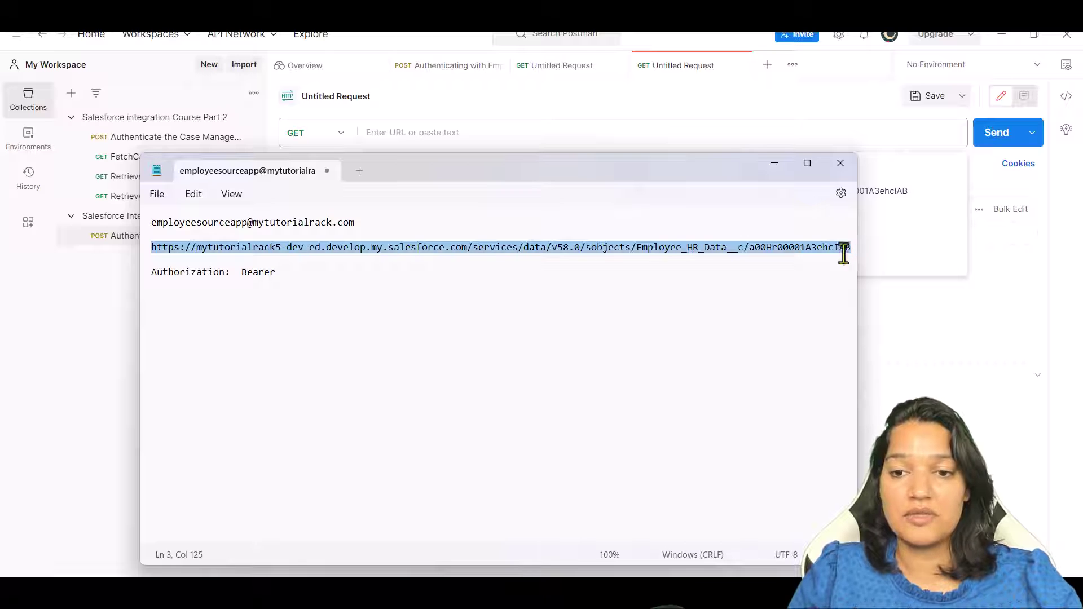
click(456, 265)
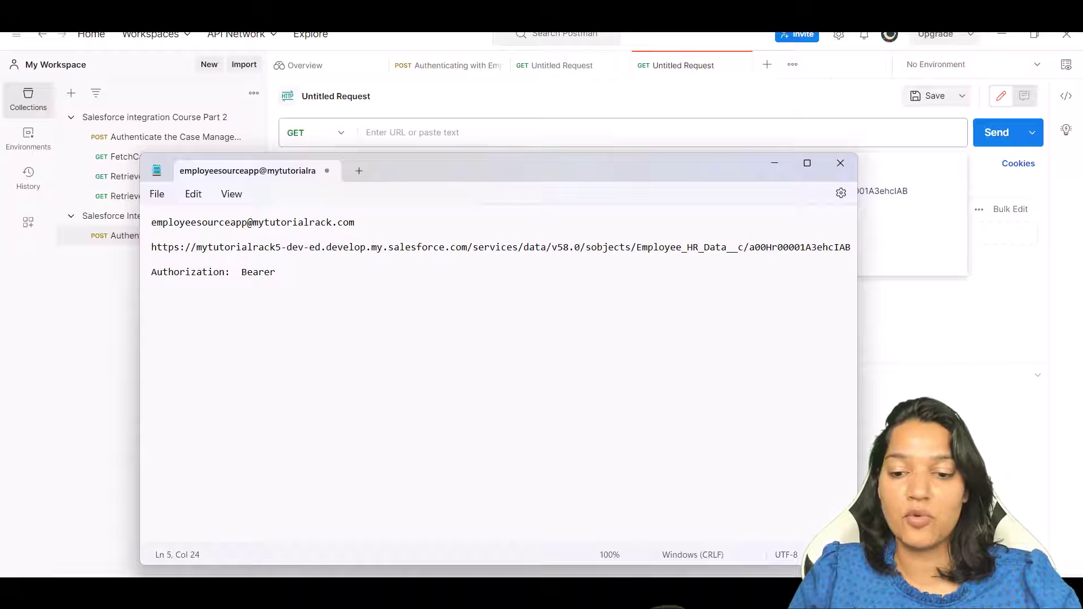
drag(151, 249, 467, 248)
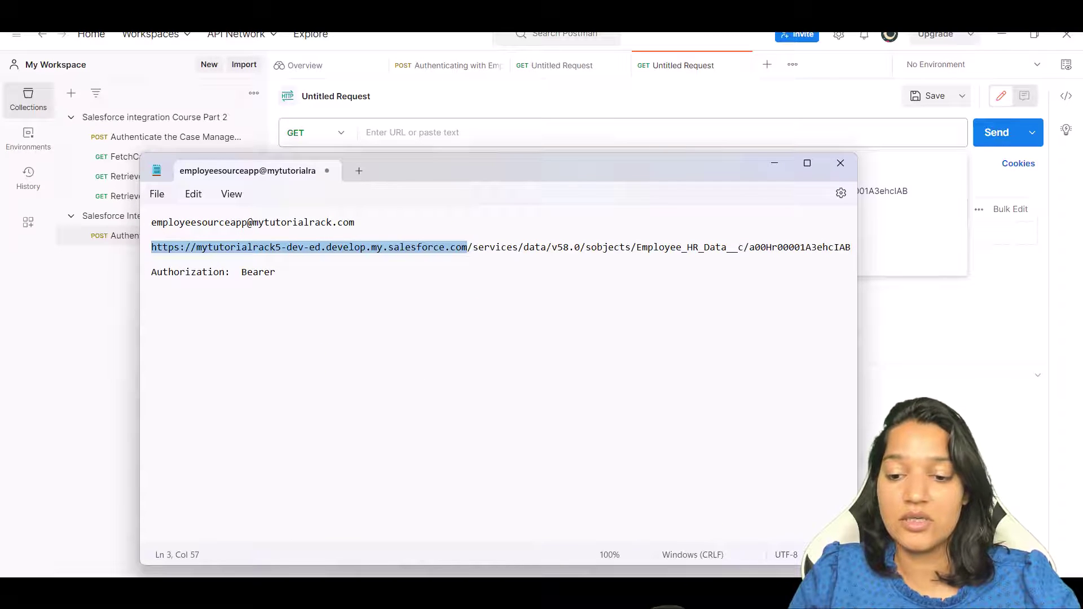
key(alt+Tab)
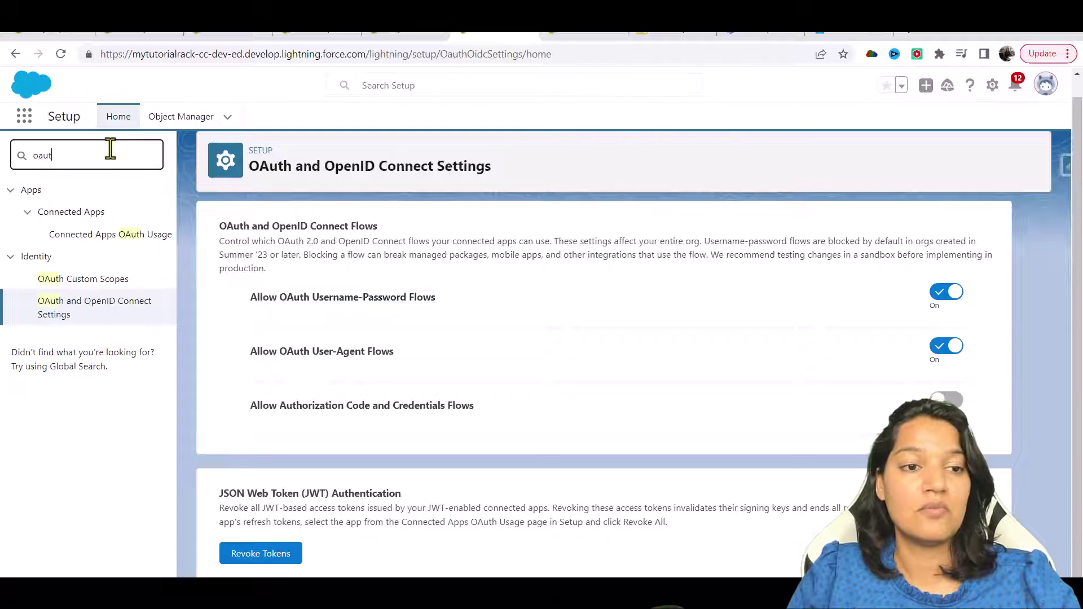
- Search Quick Find for 'my dom' and copy the org's Current My Domain URL from My Domain
key(ctrl+a)
text(my dom)
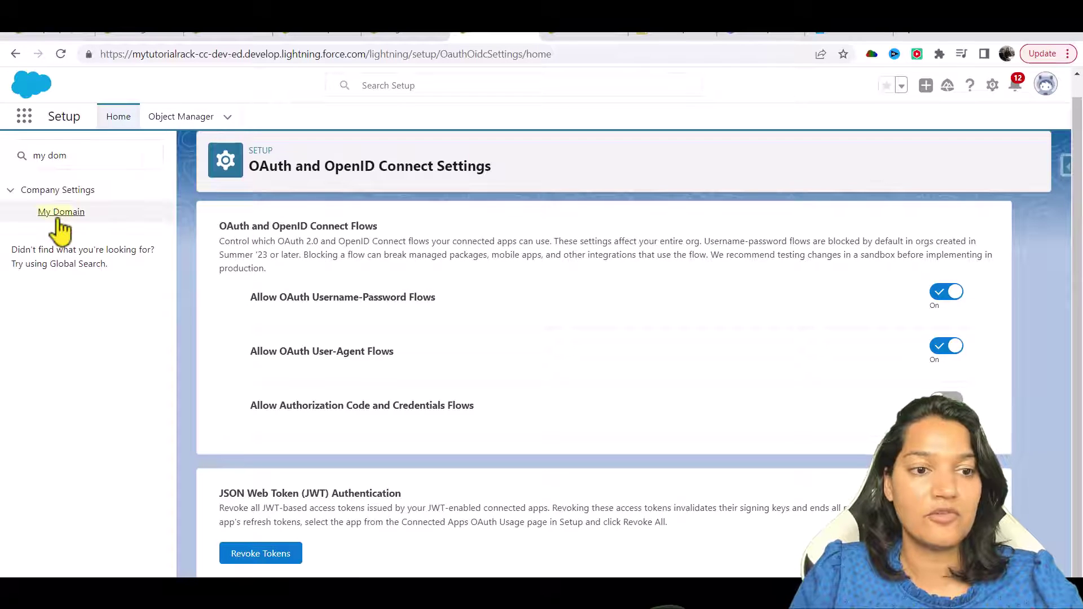
click(57, 212)
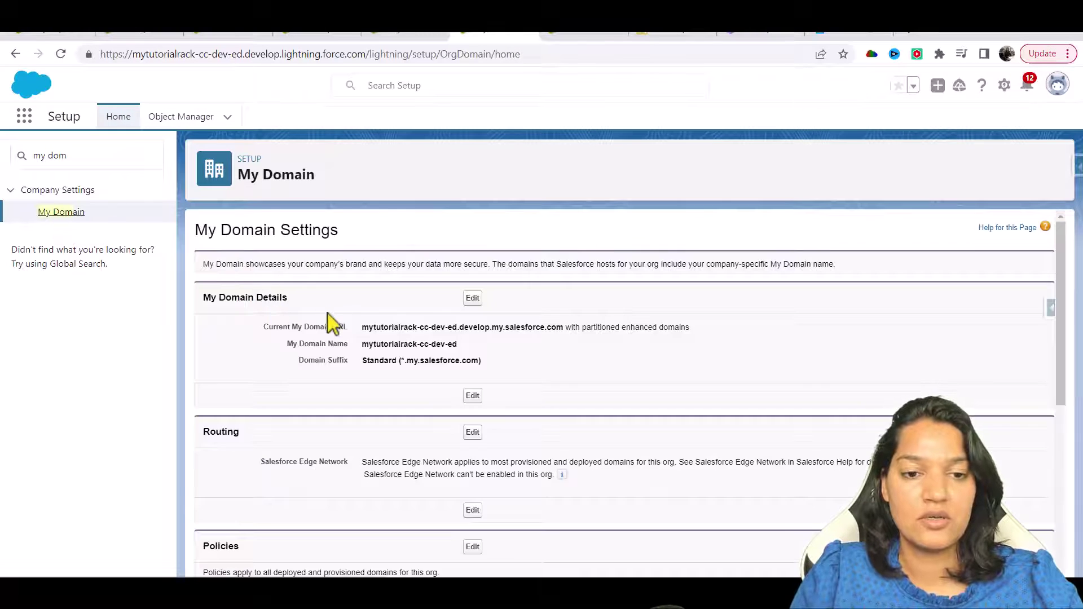
drag(362, 329, 559, 327)
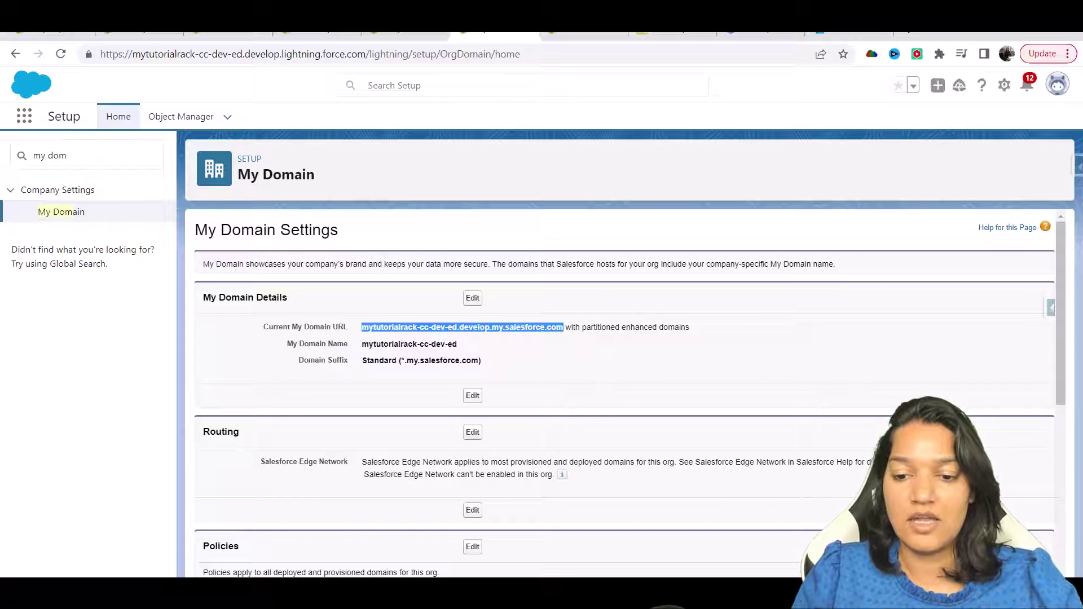
key(alt+Tab)
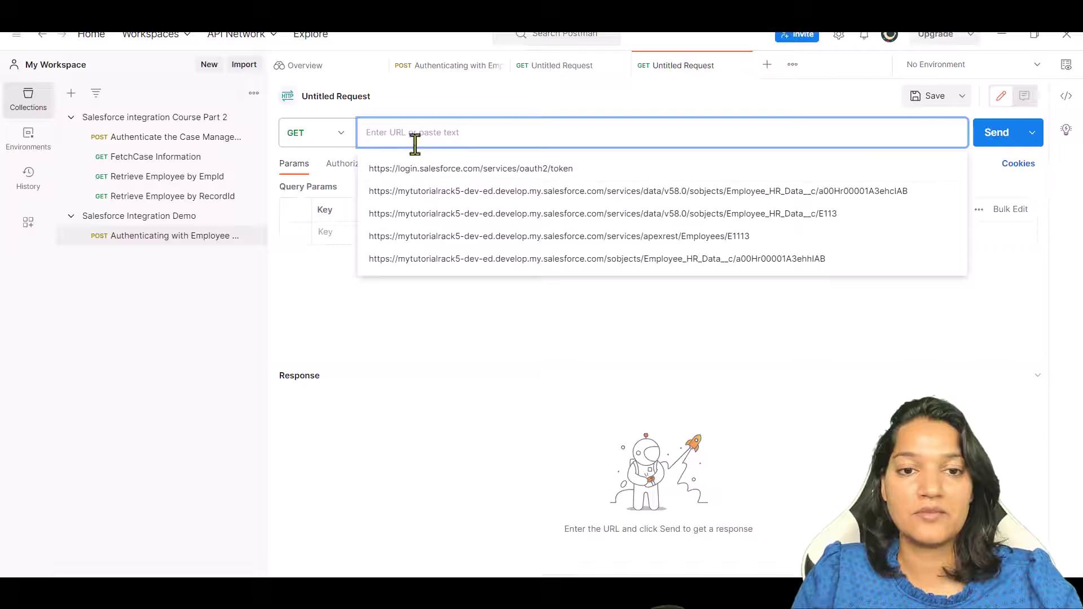
text(https)
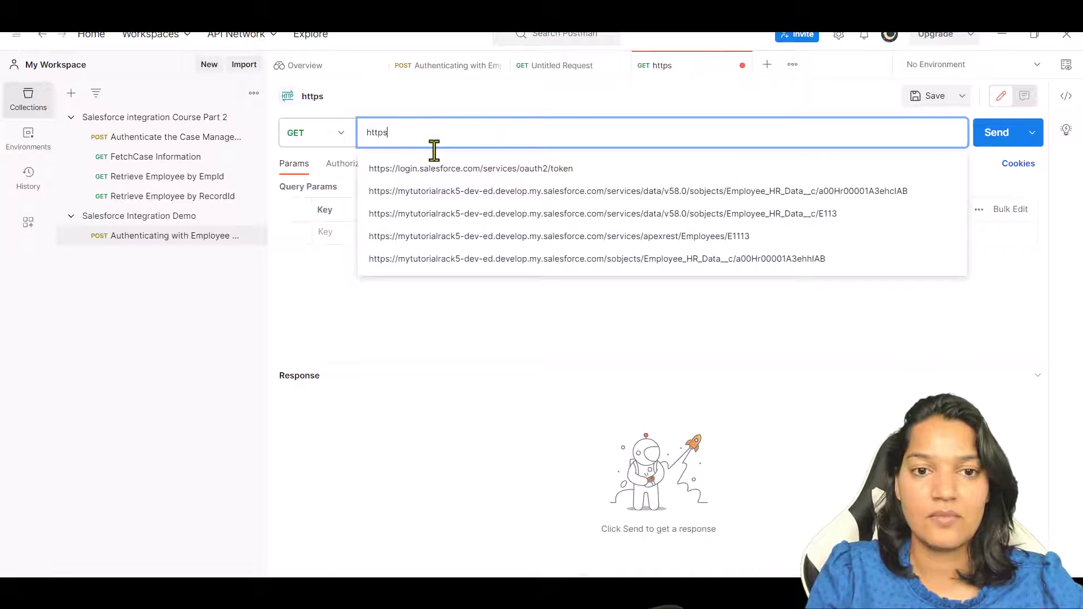
text(://)
text(mytutorialrack-cc-dev-ed.develop.my.salesforce.com)
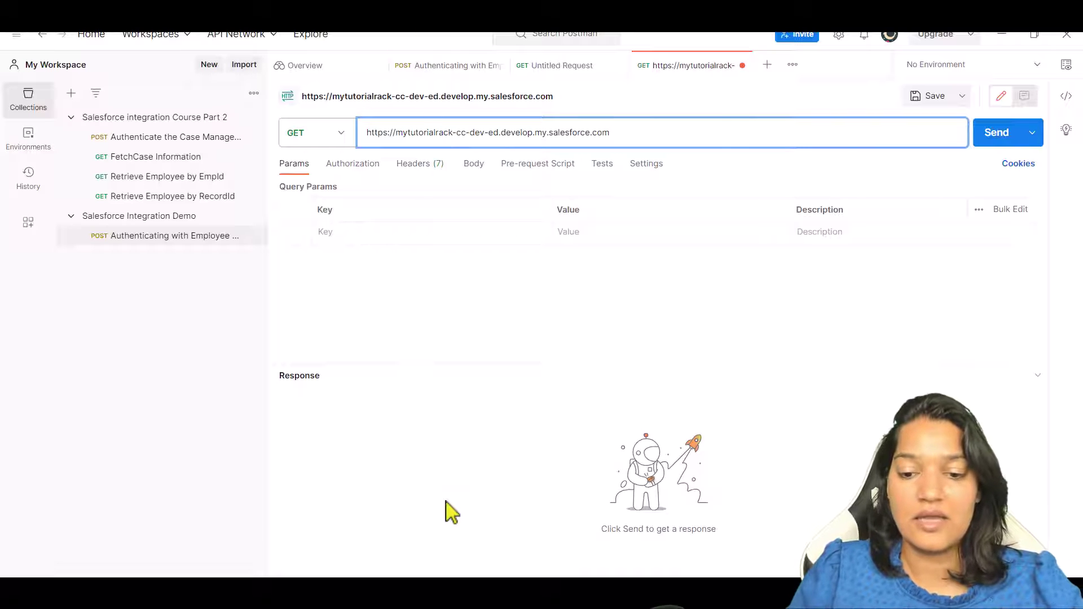
key(alt+Tab)
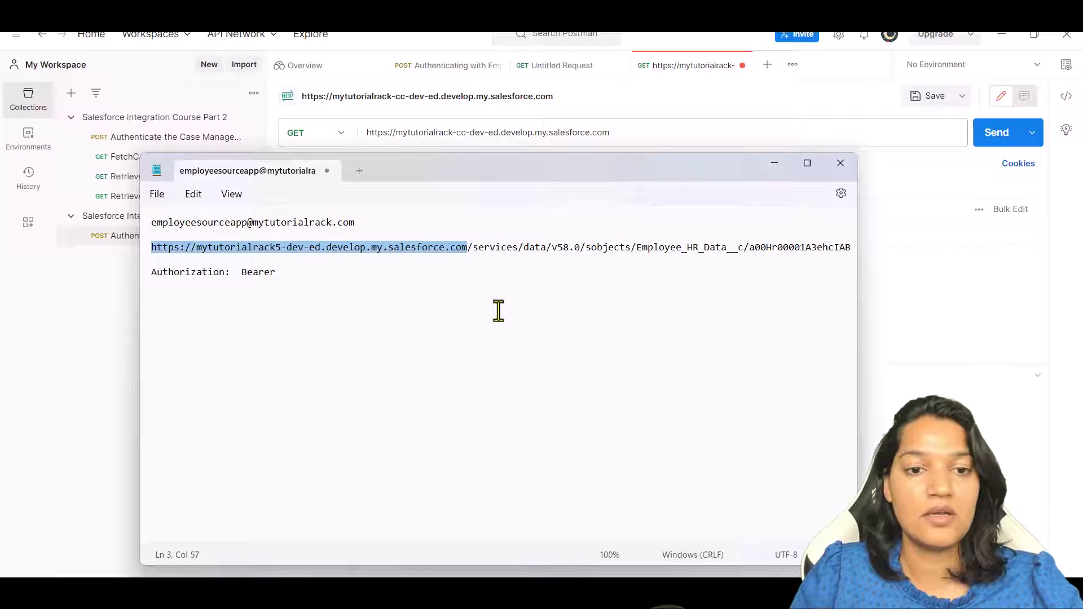
drag(471, 248, 632, 248)
key(ctrl+c)
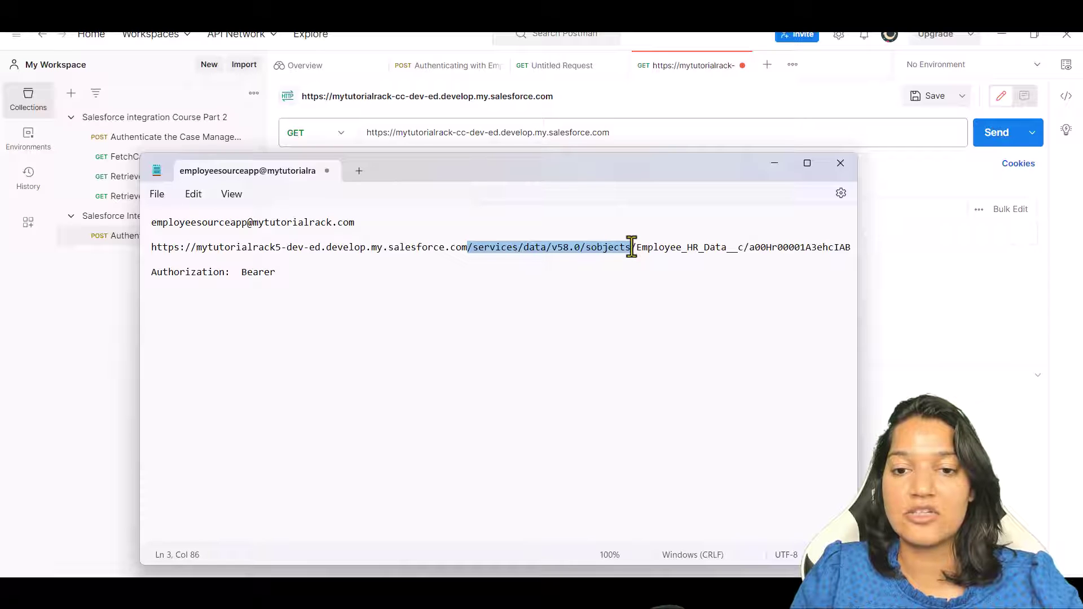
click(776, 164)
key(ctrl+v)
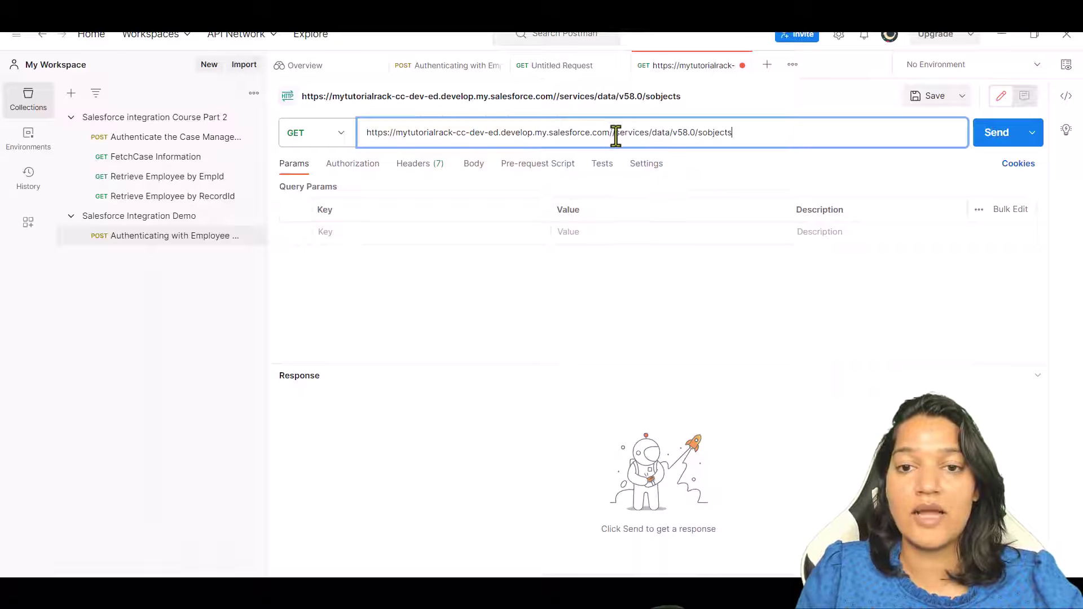
key(BackSpace)
click(742, 135)
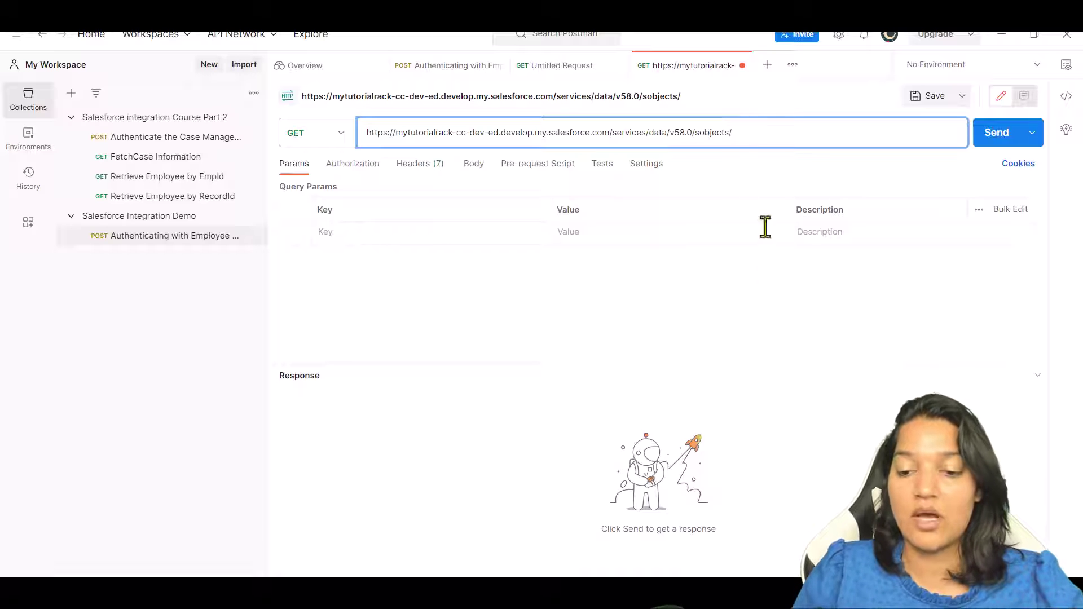
- Search Object Manager for 'Employ' and copy the API name Employee_HR_Data__c
key(alt+Tab)
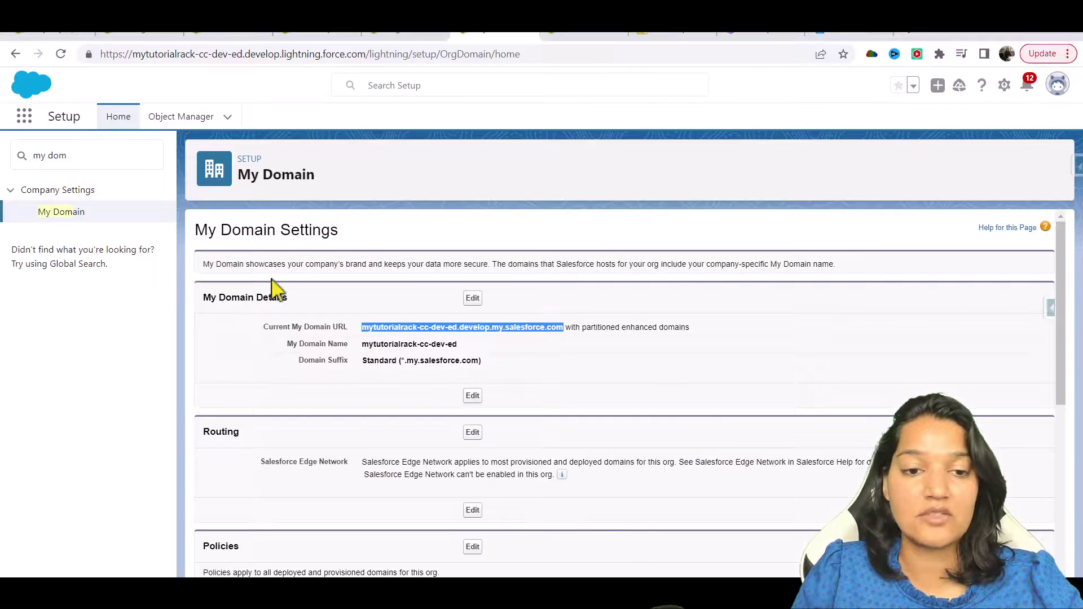
click(169, 129)
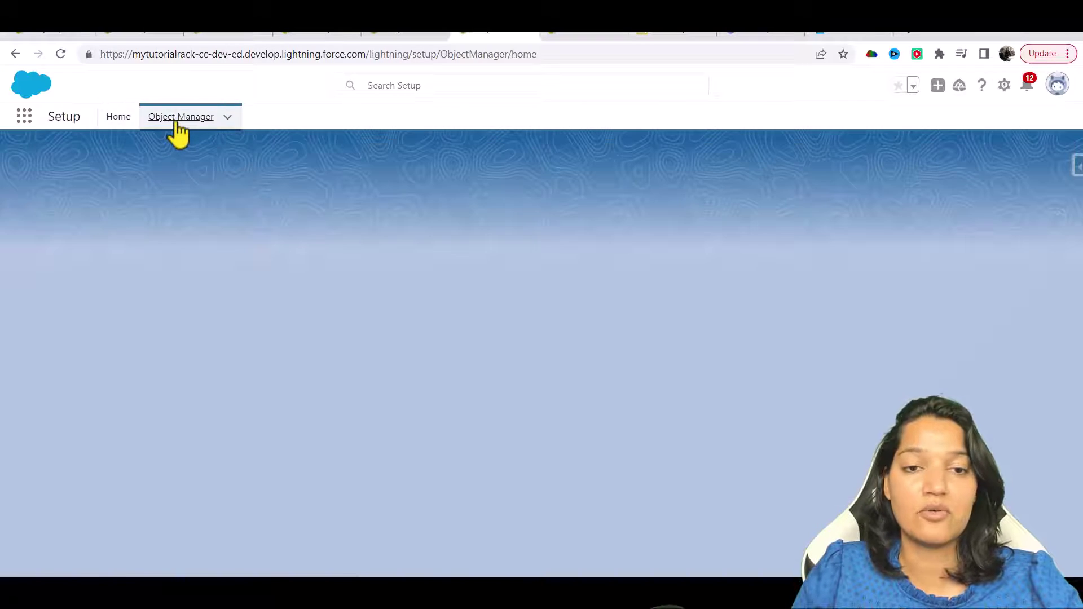
click(822, 162)
text(Emp)
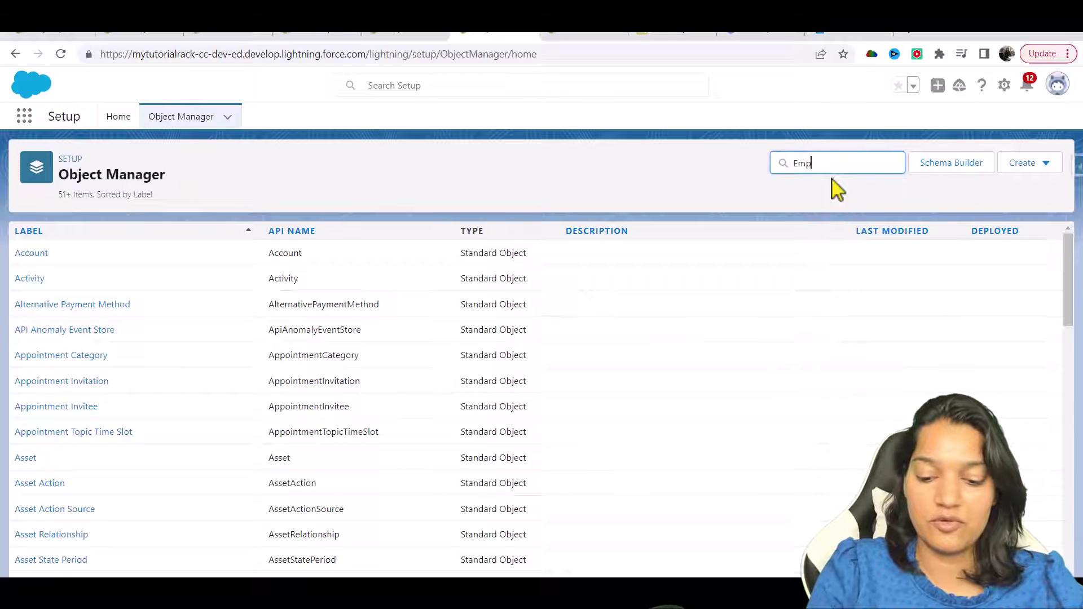
text(loy)
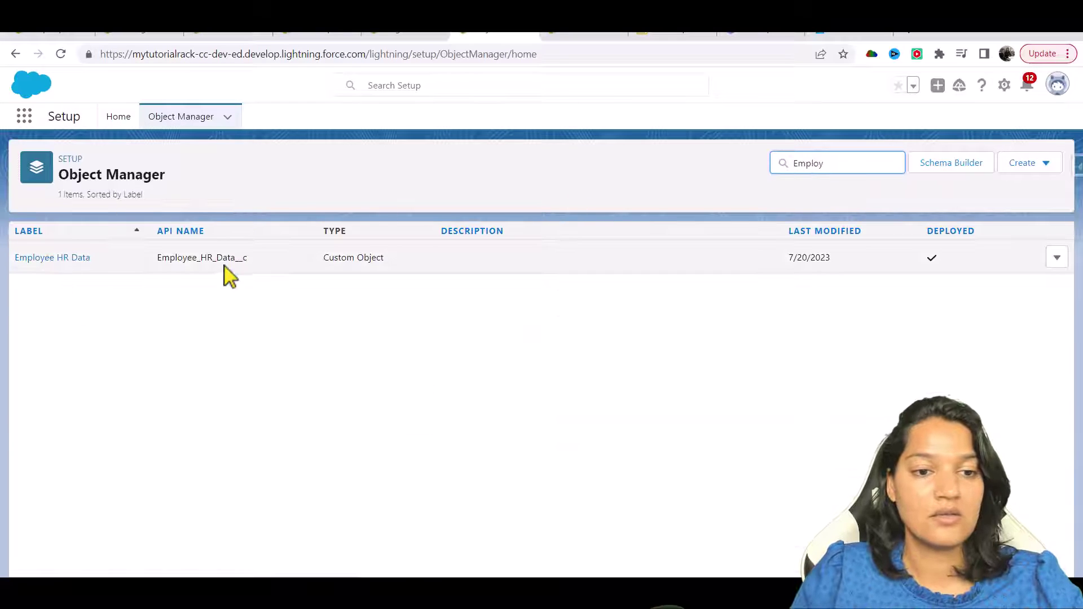
drag(249, 262, 158, 263)
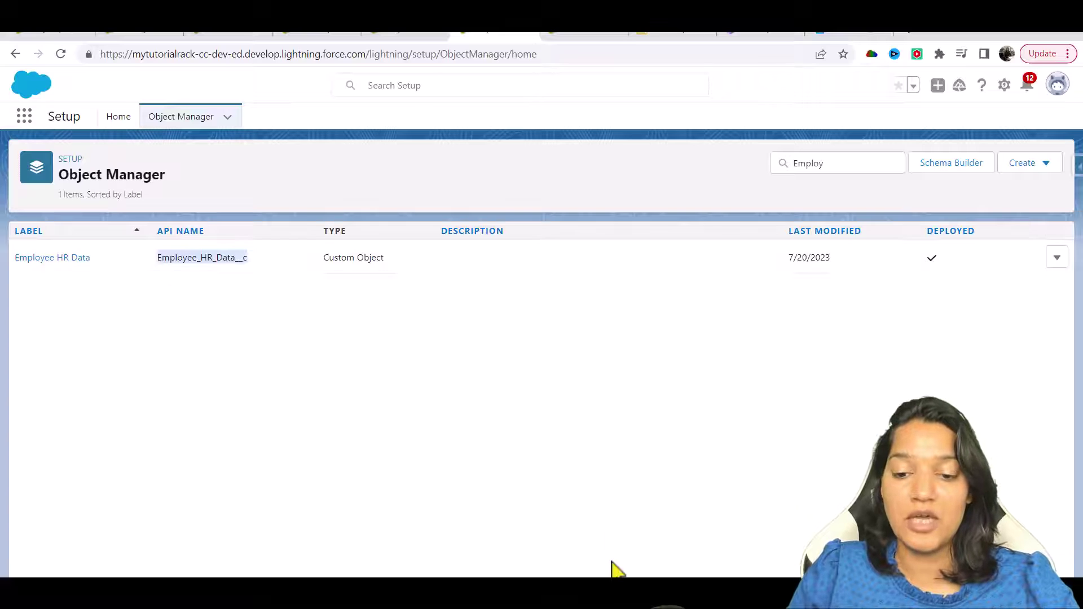
key(ctrl+c)
- Append Employee_HR_Data__c/ to the end of the Postman request URL
key(alt+Tab)
click(750, 135)
key(ctrl+v)
text(/)
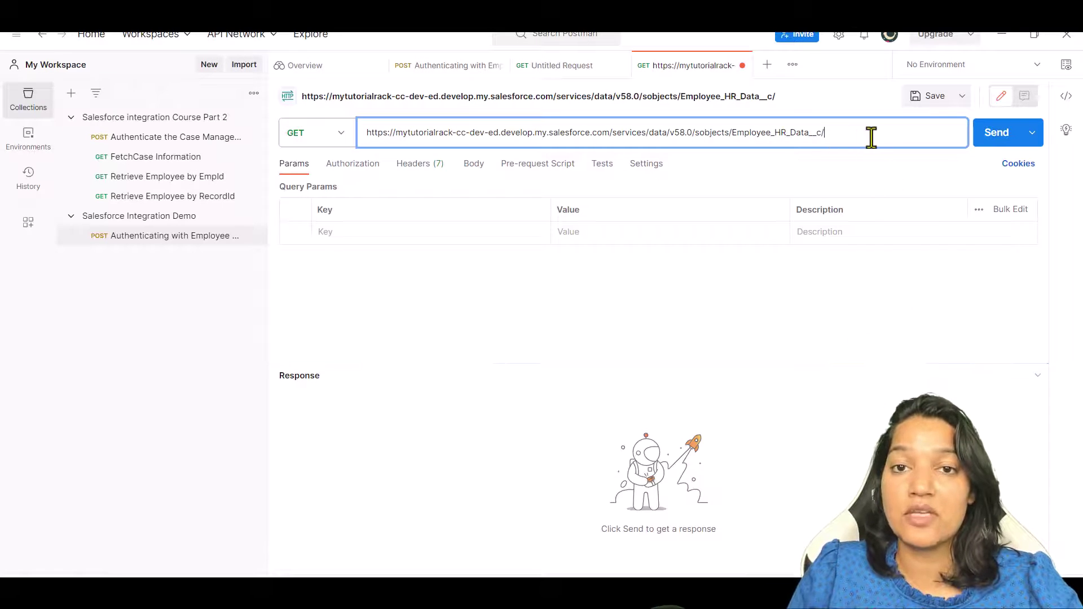
- Review the finished URL, highlighting the whole address and the Employee_HR_Data__c object name
drag(825, 135, 230, 157)
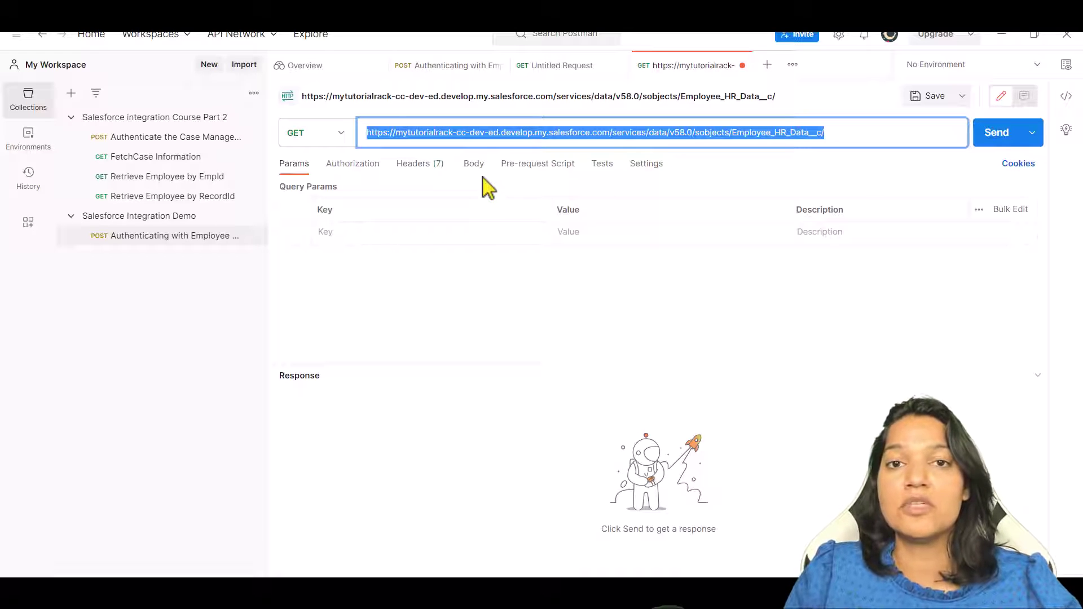
click(871, 130)
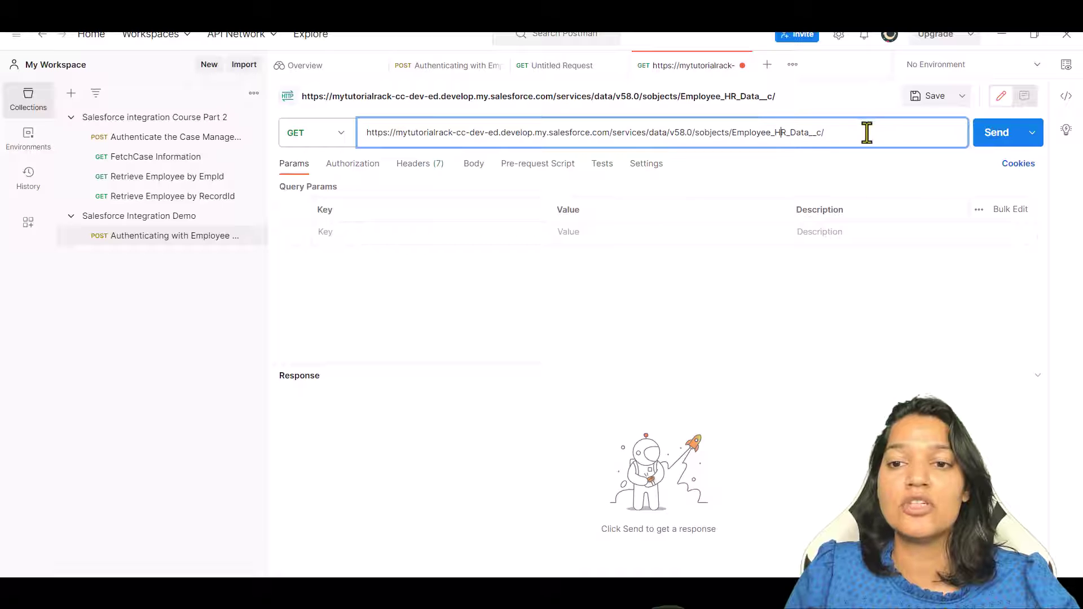
drag(866, 130, 260, 128)
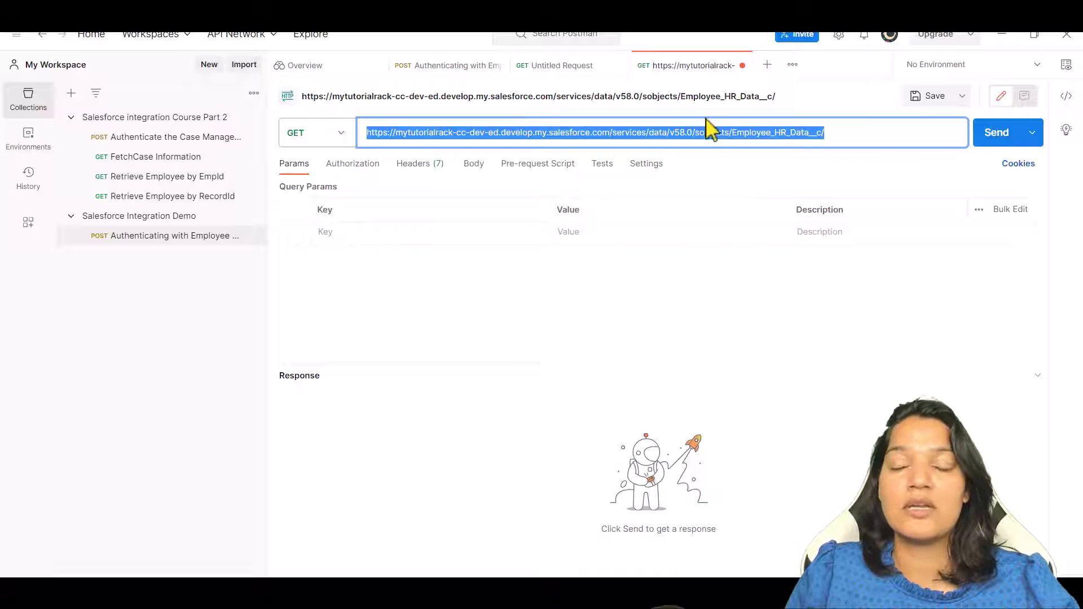
double_click(762, 134)
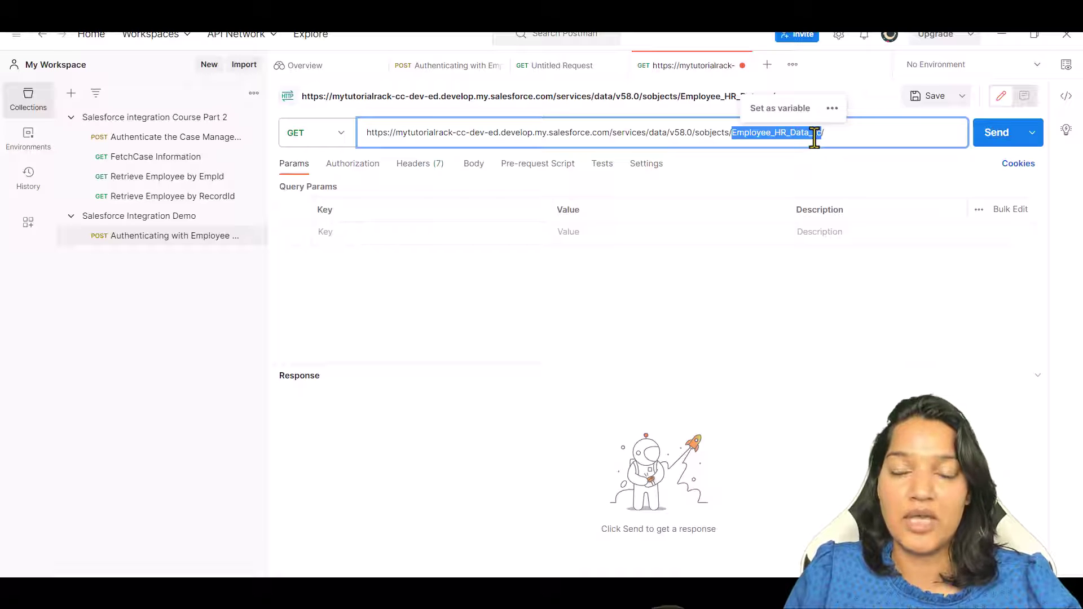
click(771, 131)
double_click(771, 131)
click(837, 135)
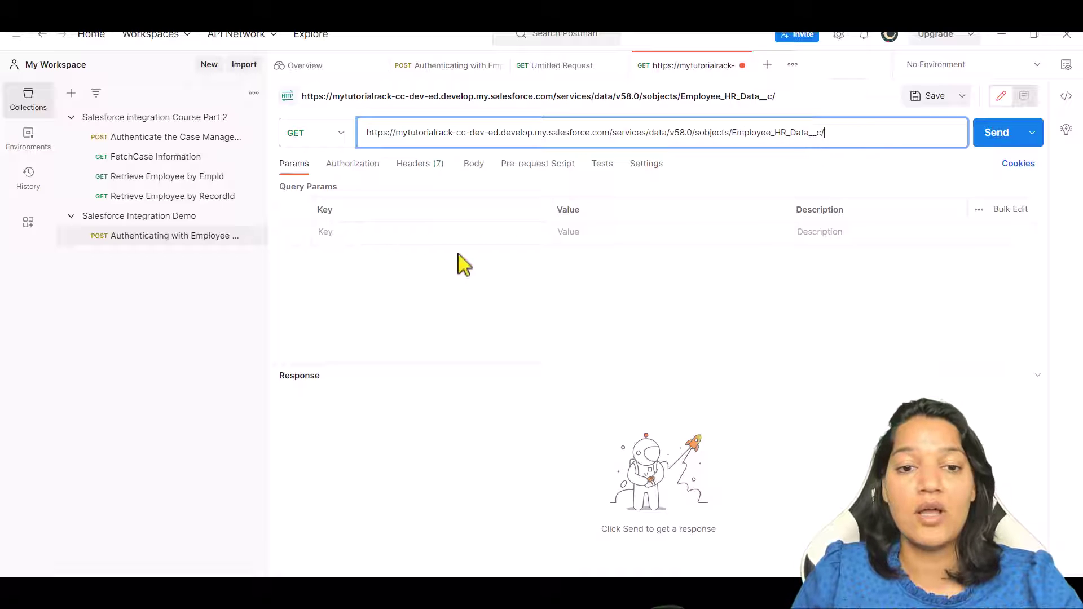
click(383, 233)
- Add an Authorization header whose value starts with 'Bearer'
click(415, 165)
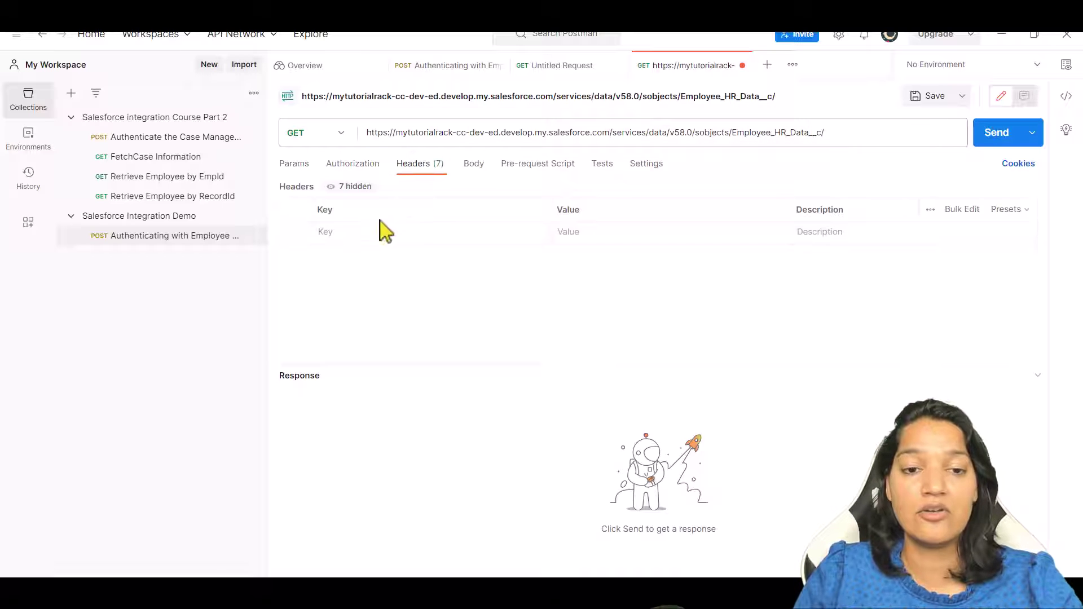
click(360, 232)
text(Aut)
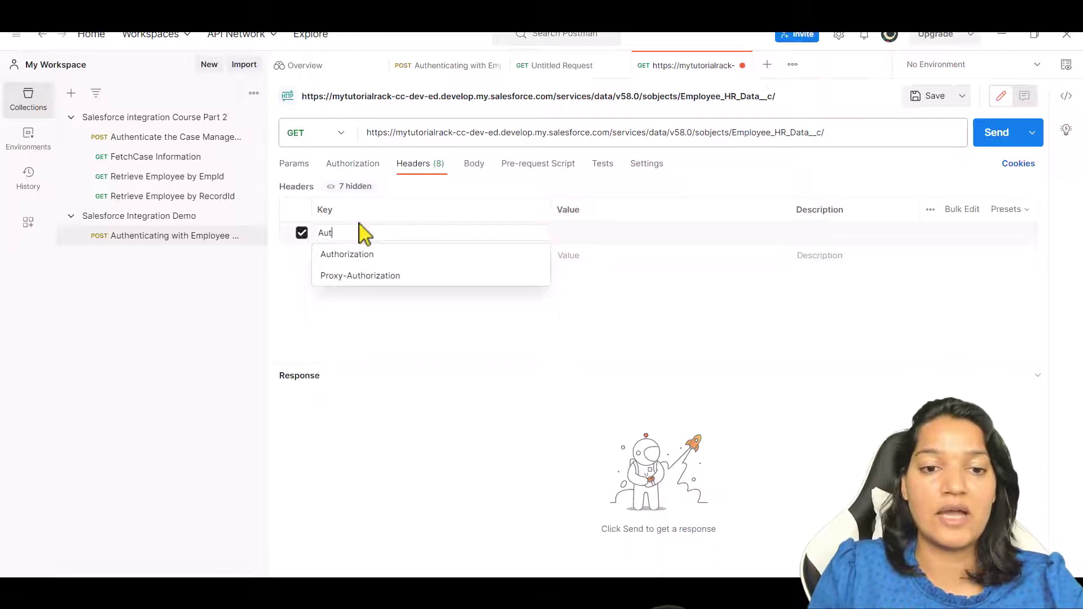
click(368, 254)
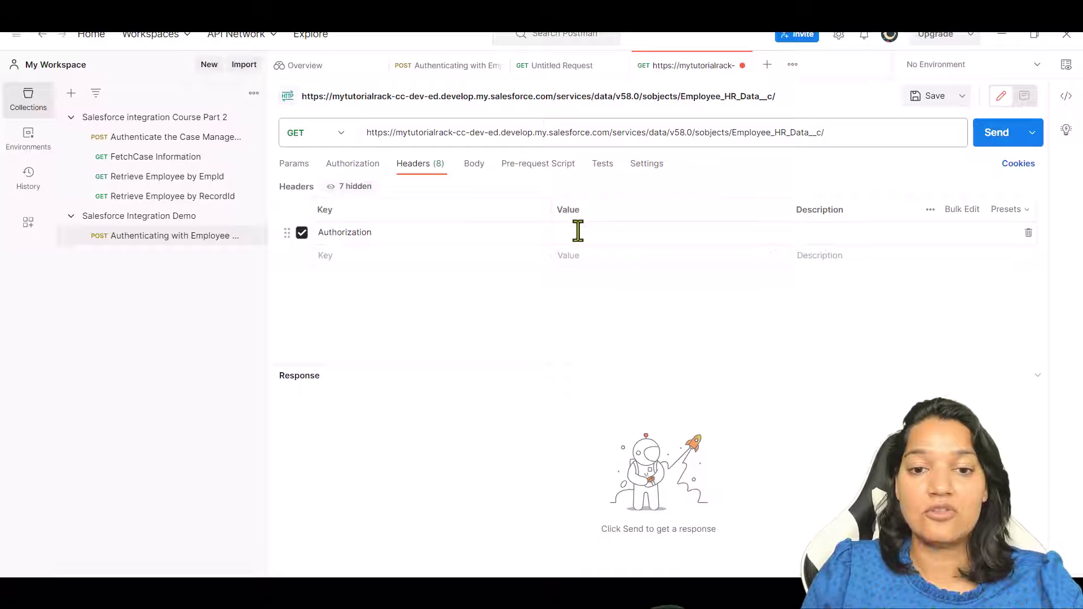
click(676, 234)
text(Bearer)
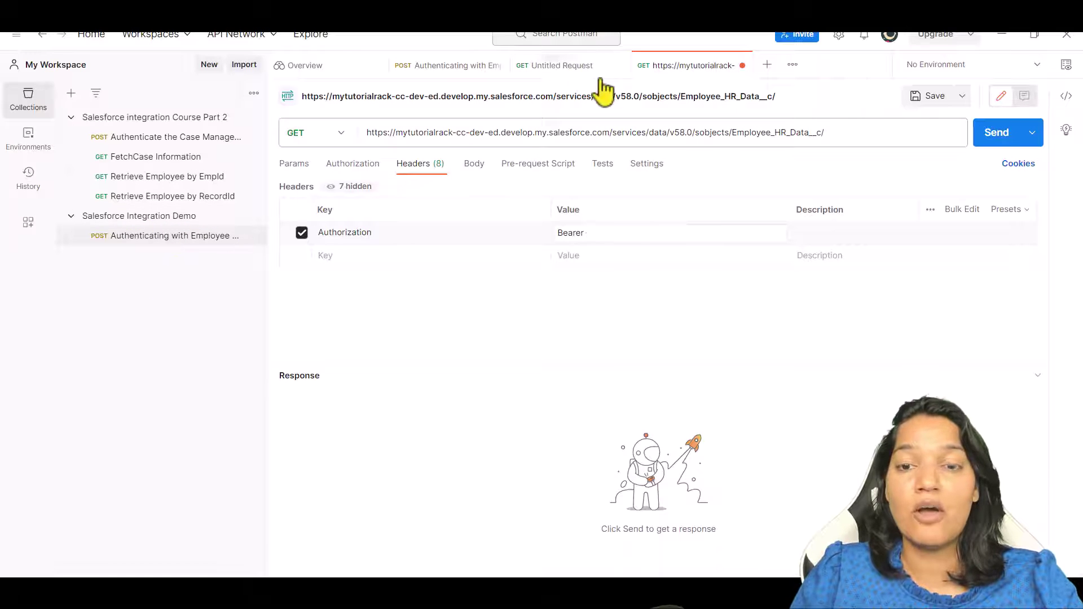
- Copy the access_token from the auth request's response and paste it after Bearer in the header
click(448, 65)
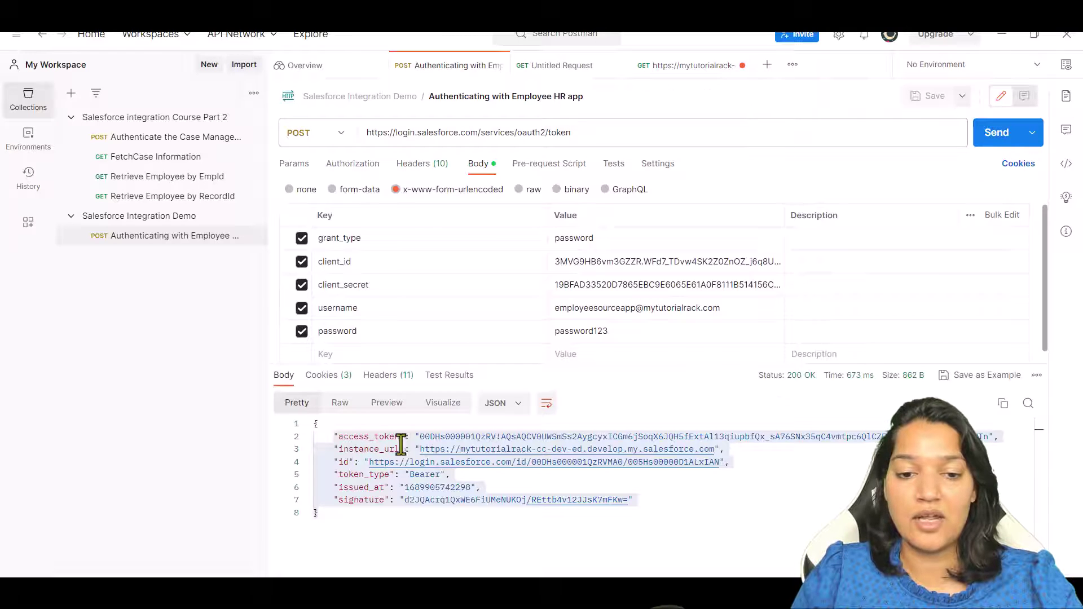
click(423, 443)
drag(420, 438, 985, 441)
click(685, 67)
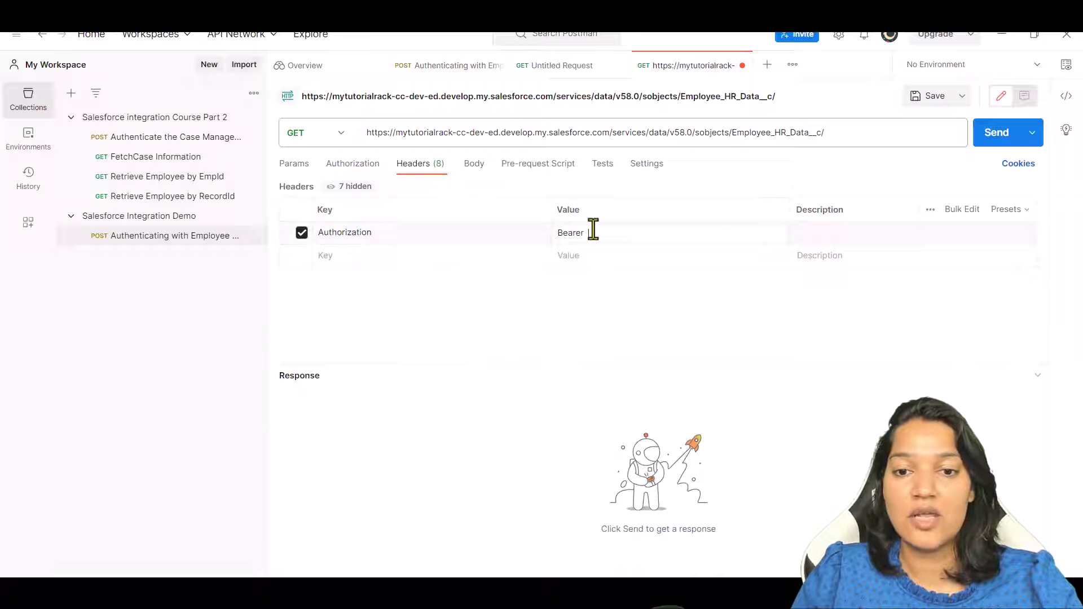
click(621, 229)
key(ctrl+v)
click(698, 302)
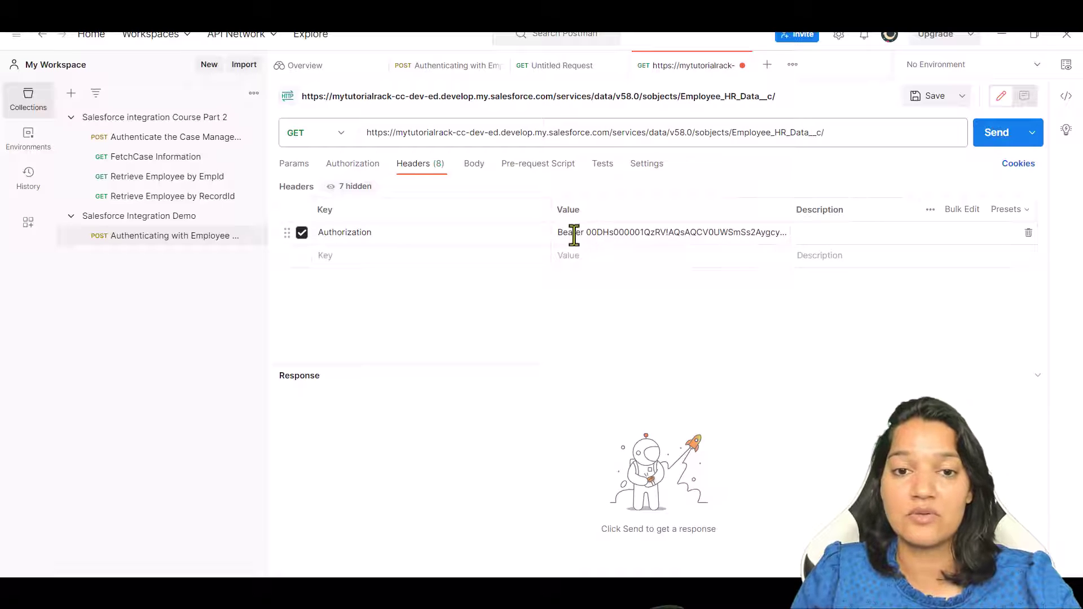
click(826, 132)
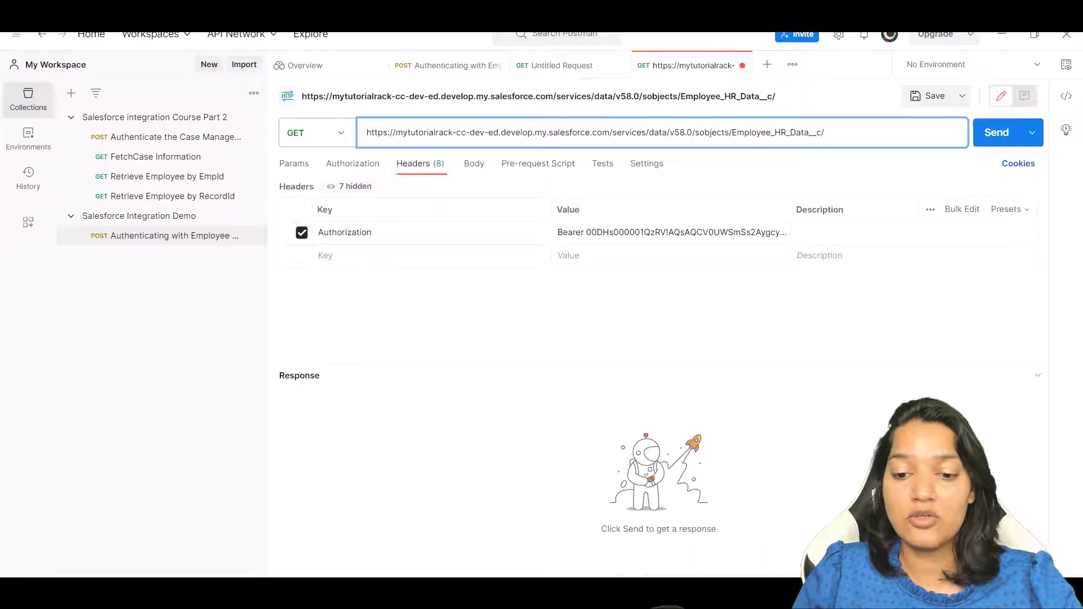
key(alt+Tab)
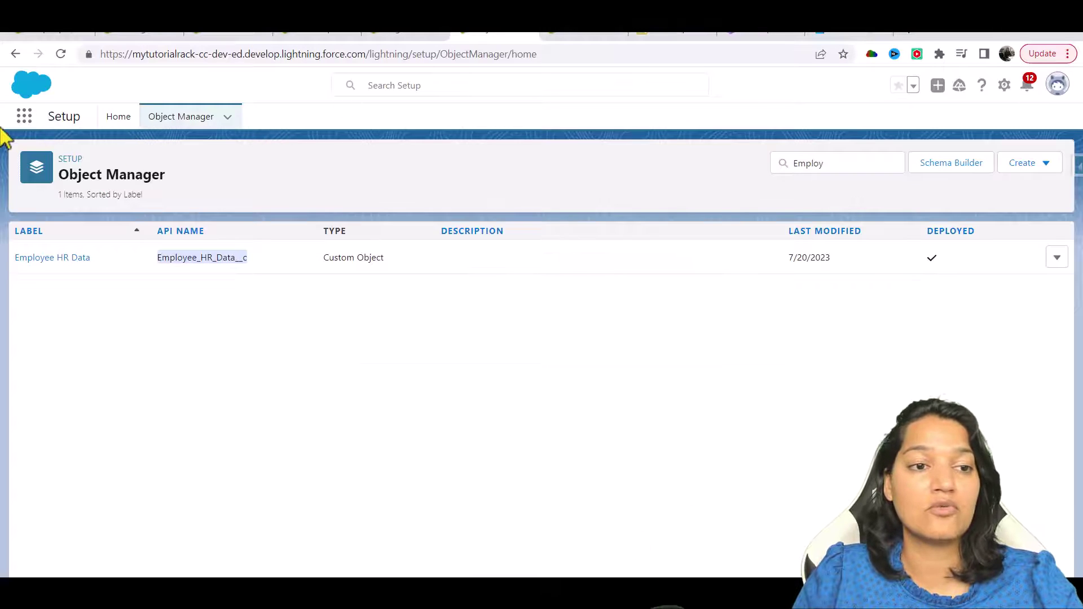
- Open record EN-000001 from the All Employees HR Data list view and select its ID
click(25, 119)
text(E)
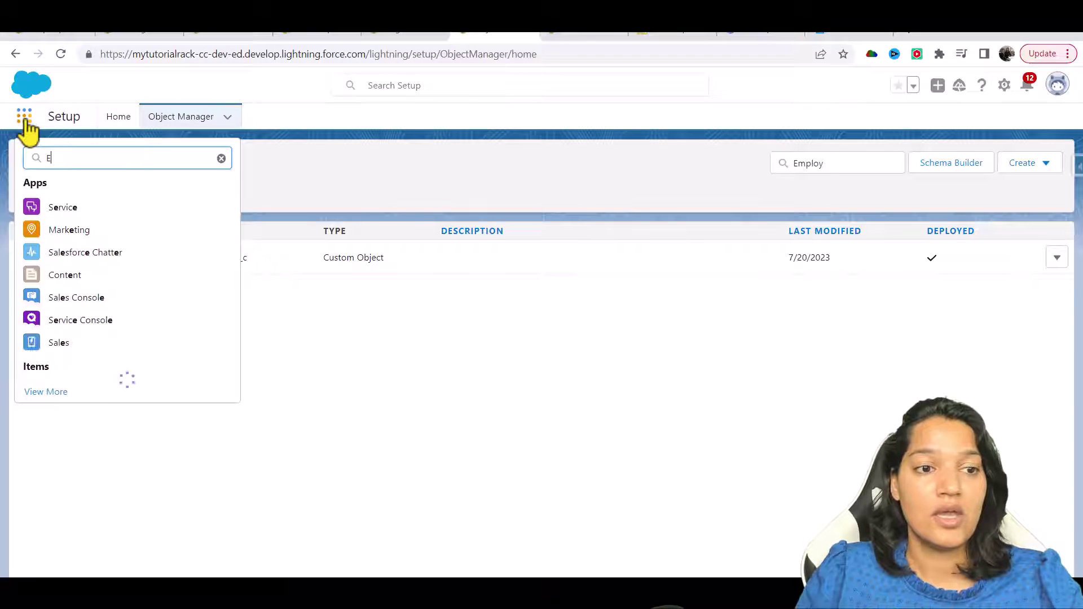
text(mplo)
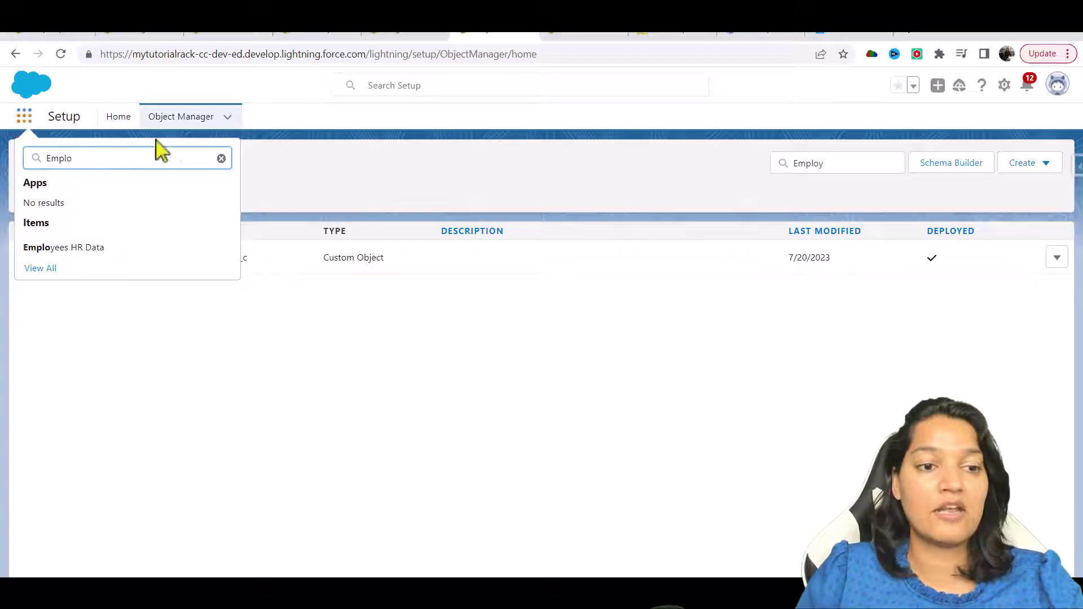
click(68, 248)
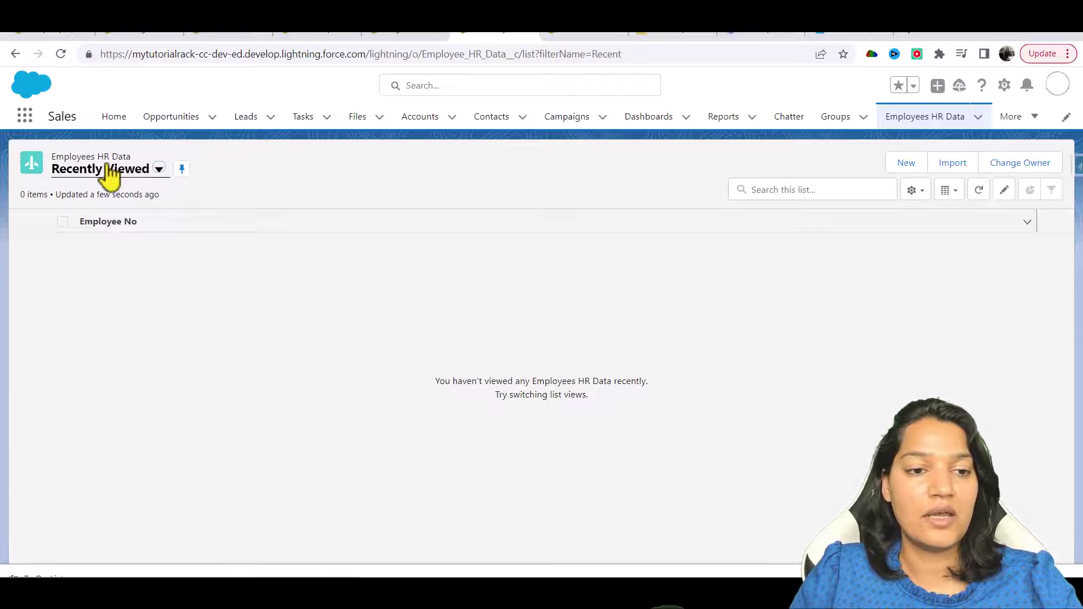
click(116, 175)
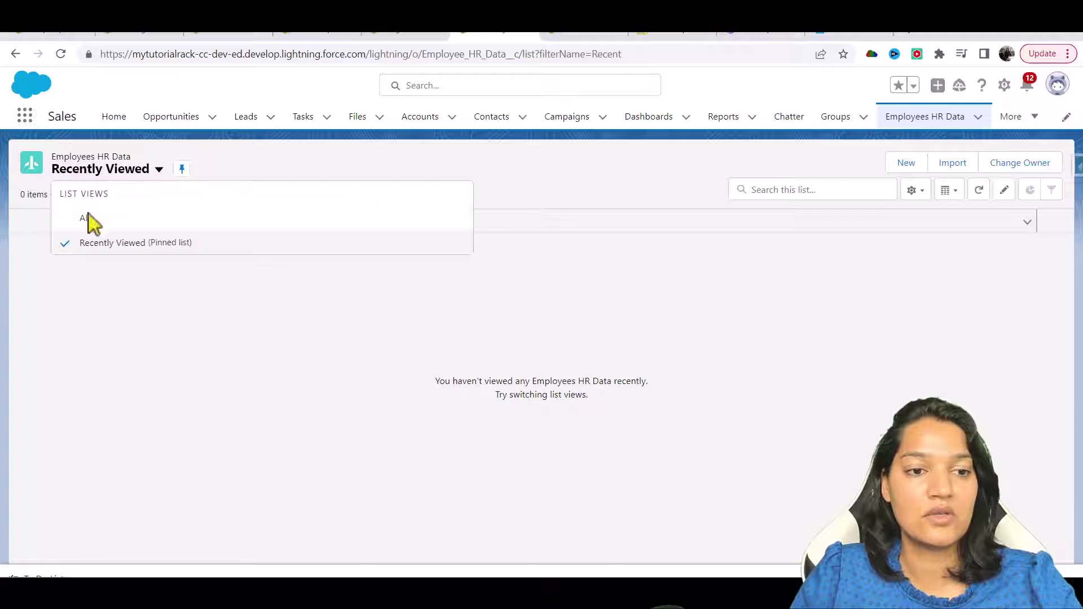
click(90, 217)
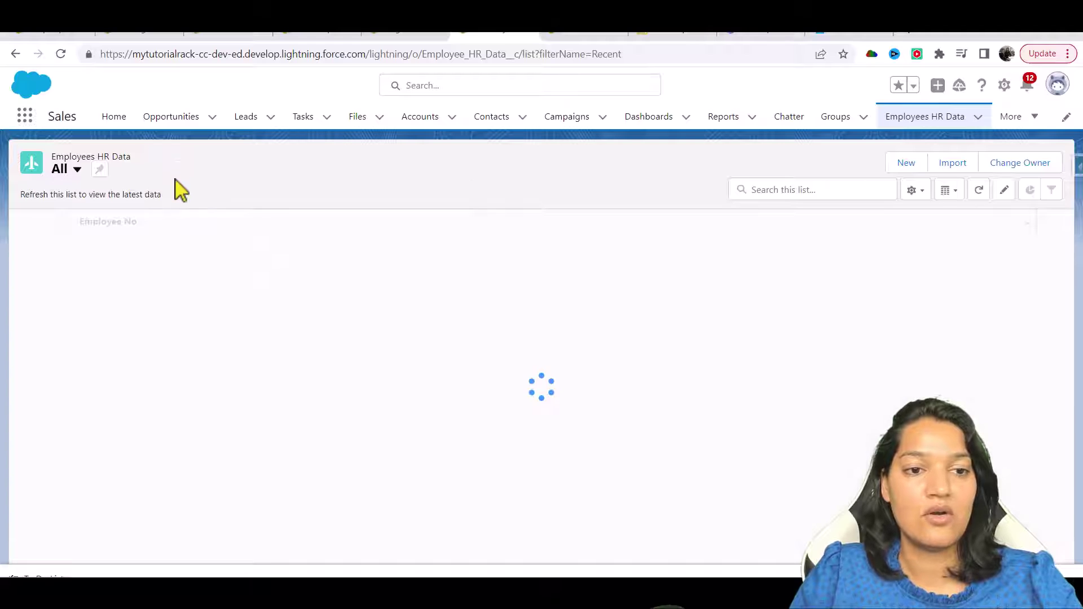
click(100, 170)
click(97, 246)
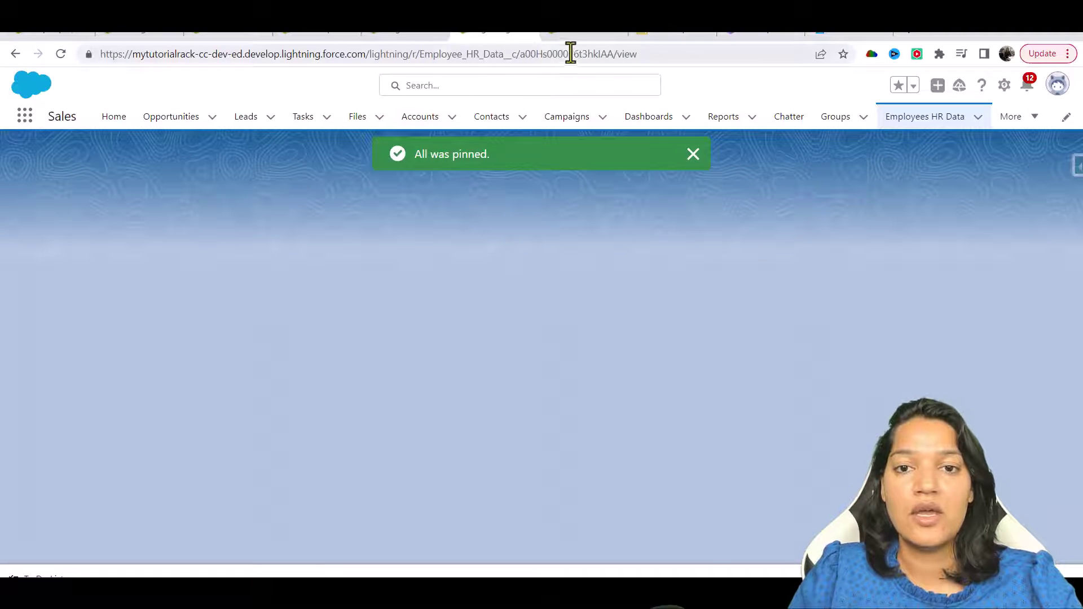
double_click(570, 54)
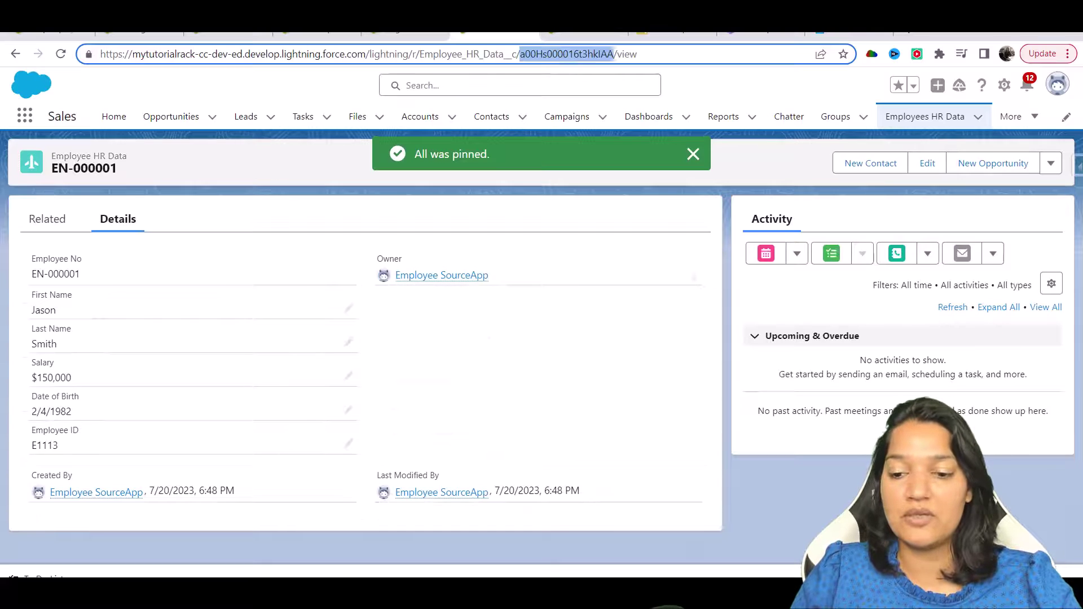
- Append the EN-000001 record ID to the request URL and send the GET request
key(alt+Tab)
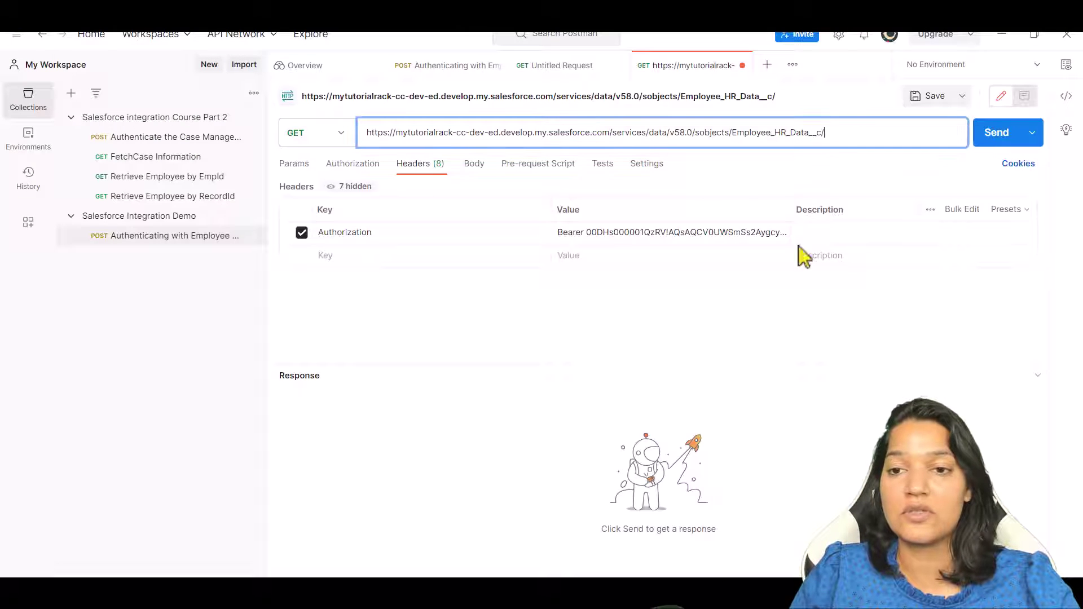
key(ctrl+v)
click(994, 136)
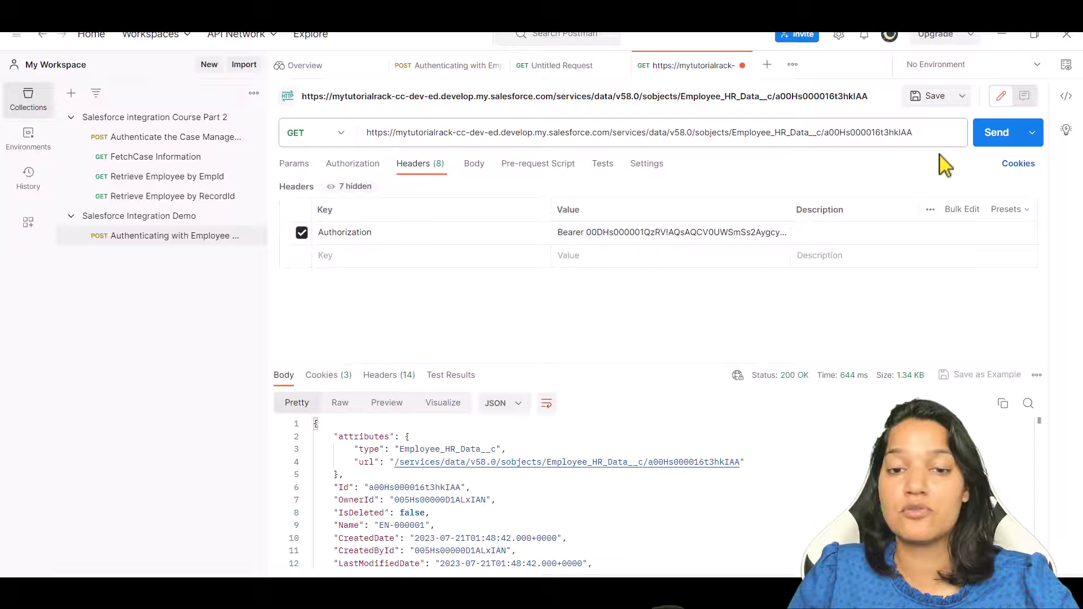
scroll(378, 487, down, 4)
scroll(387, 474, up, 3)
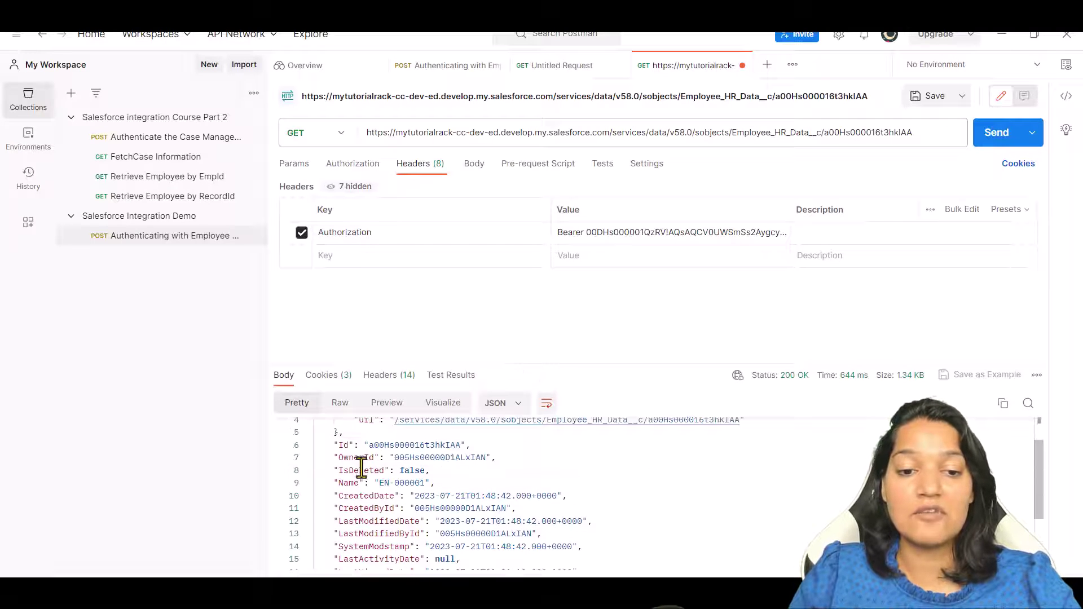
scroll(350, 454, up, 1)
drag(359, 468, 778, 474)
scroll(570, 538, down, 1)
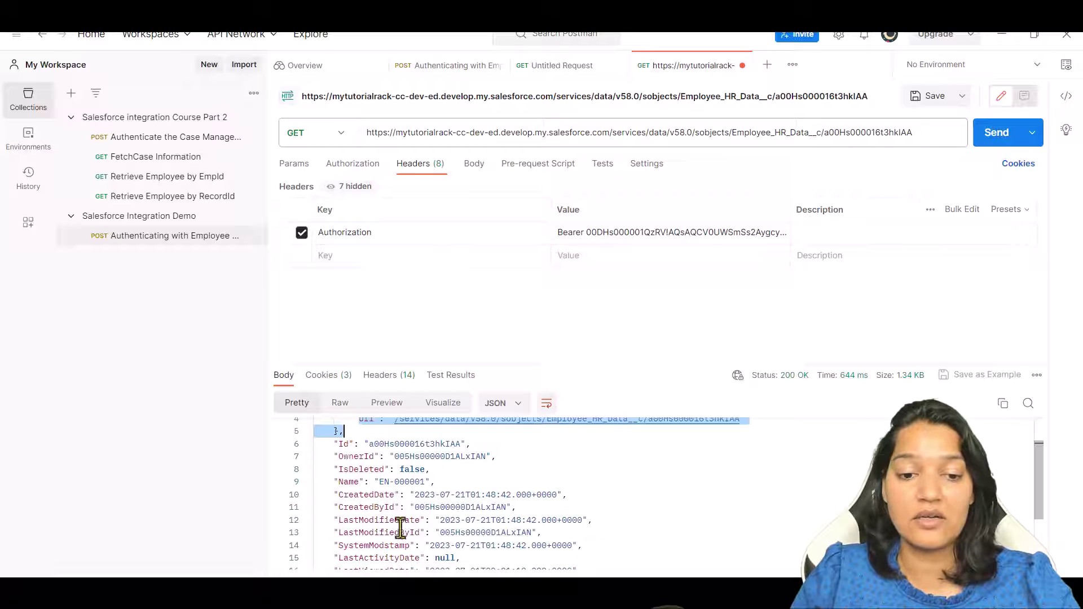
drag(336, 444, 447, 445)
drag(338, 482, 430, 483)
scroll(358, 514, down, 2)
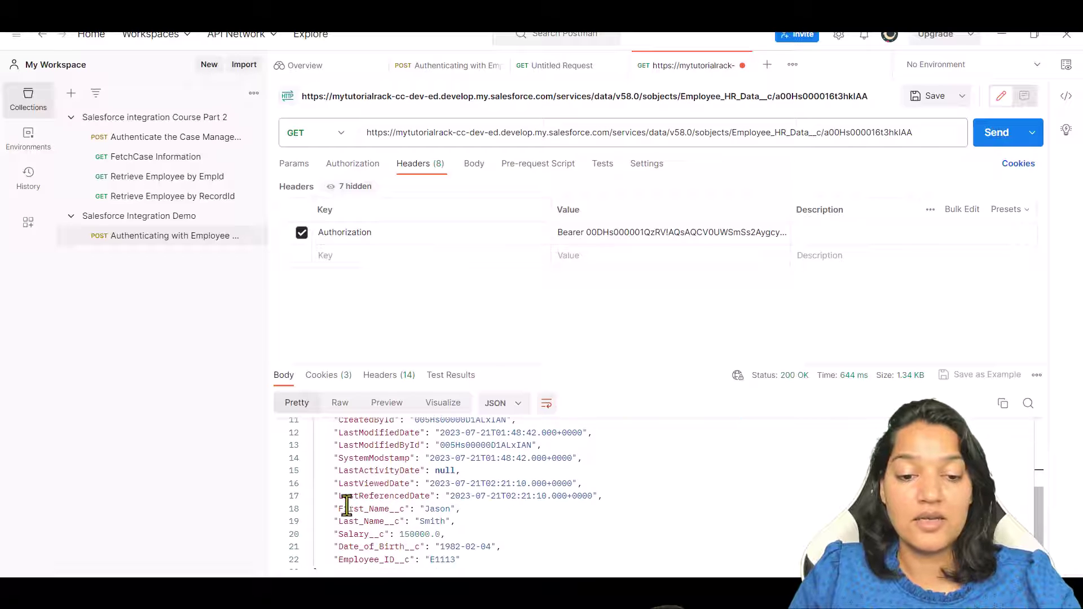
double_click(348, 509)
double_click(361, 521)
drag(360, 534, 319, 570)
double_click(361, 546)
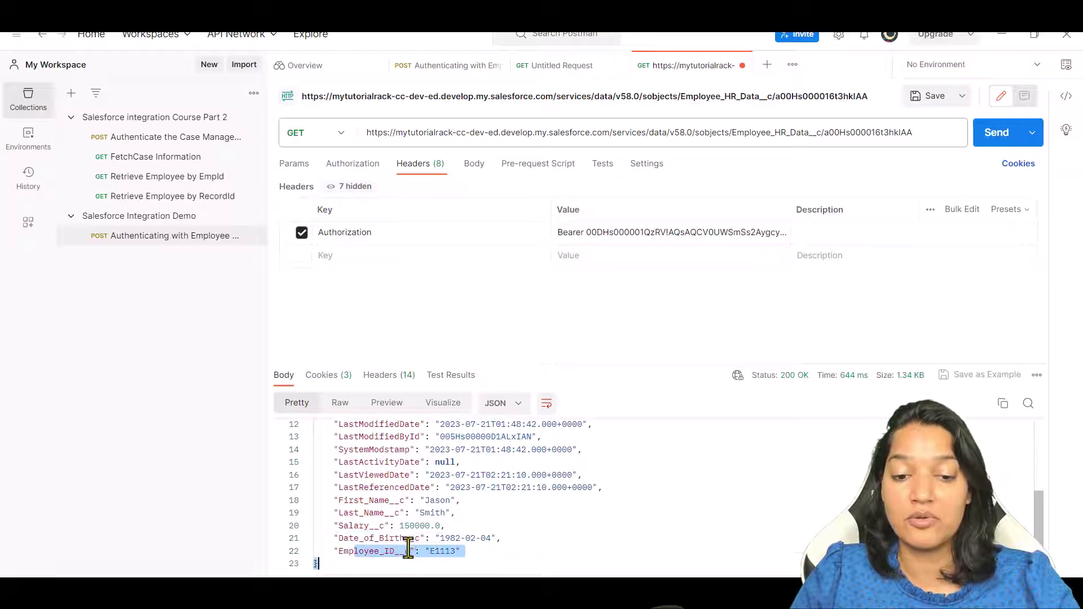
scroll(404, 524, up, 4)
scroll(374, 483, down, 2)
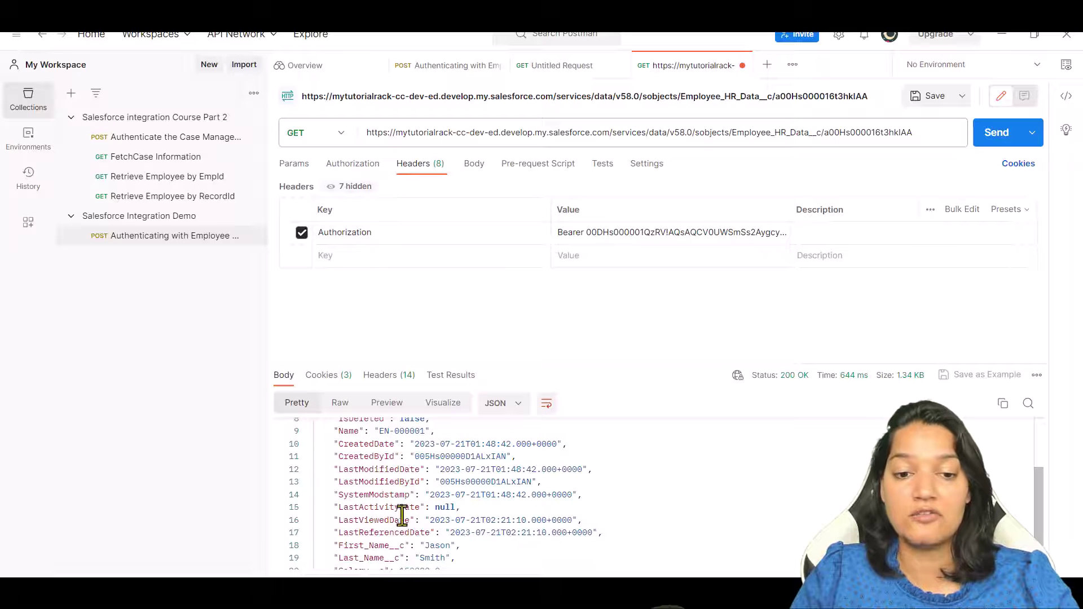
scroll(395, 513, up, 2)
drag(333, 489, 543, 451)
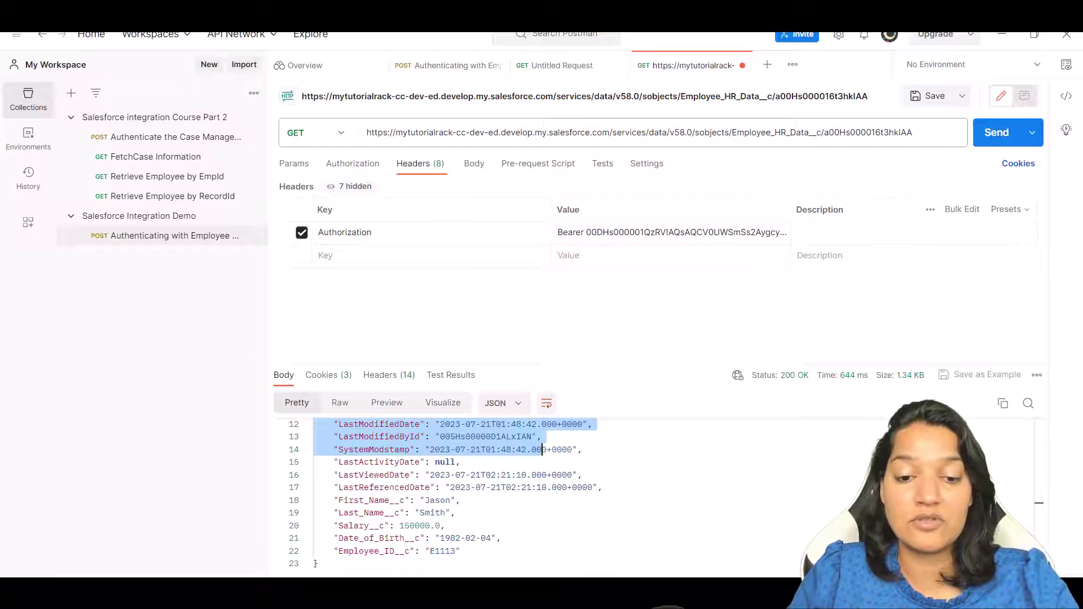
drag(460, 551, 425, 550)
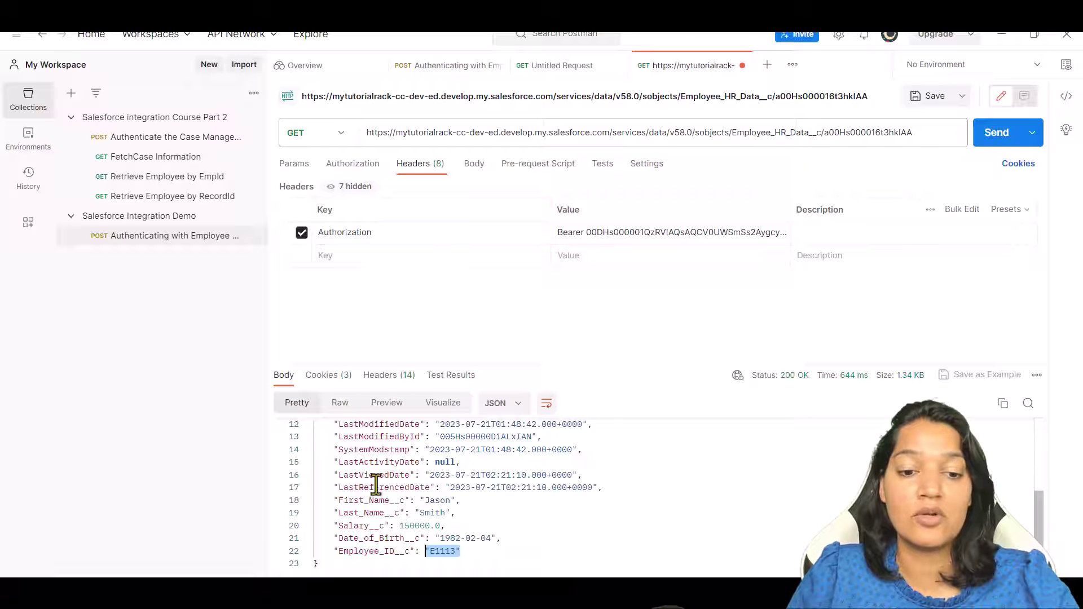
double_click(346, 500)
scroll(355, 486, up, 5)
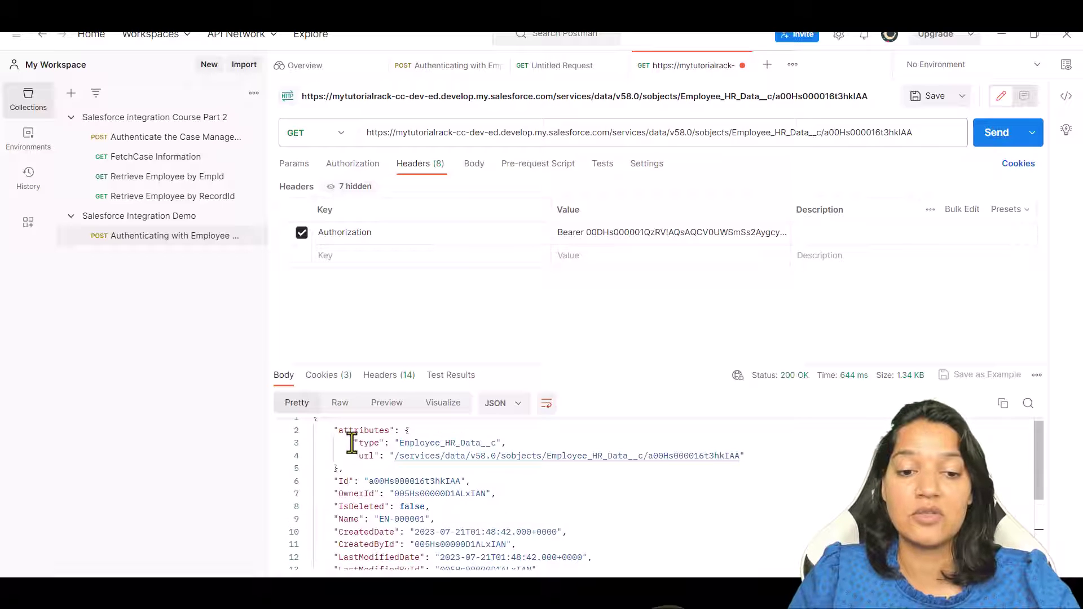
scroll(355, 474, down, 5)
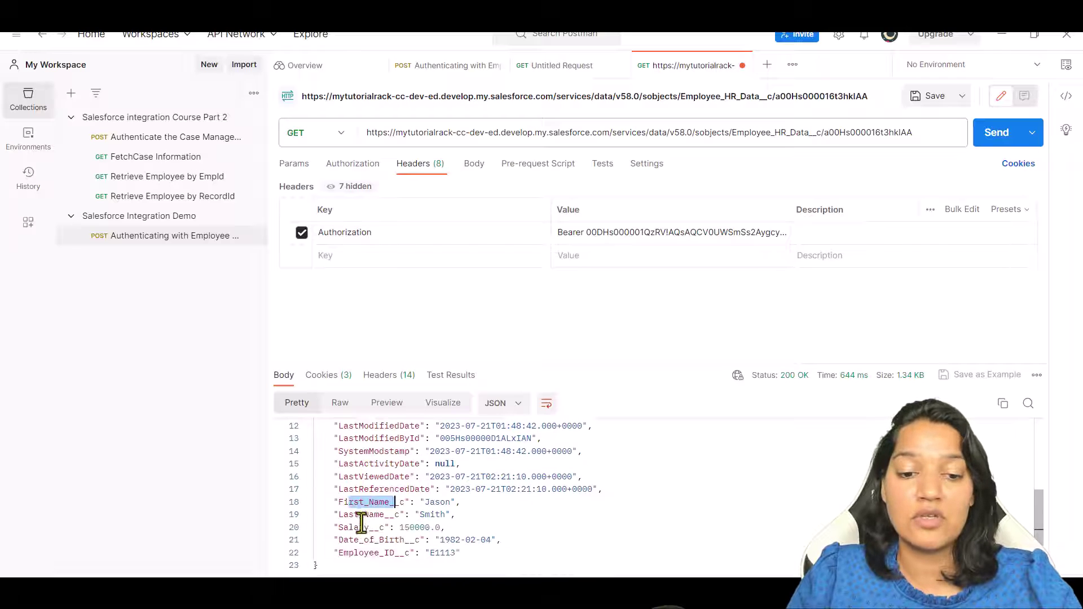
triple_click(356, 528)
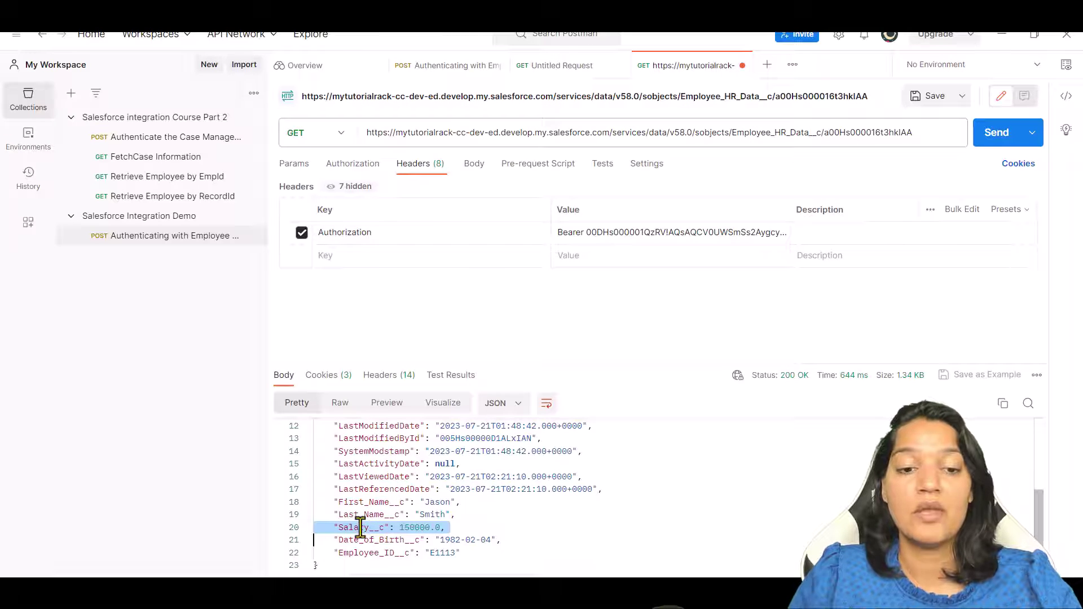
drag(323, 501, 491, 563)
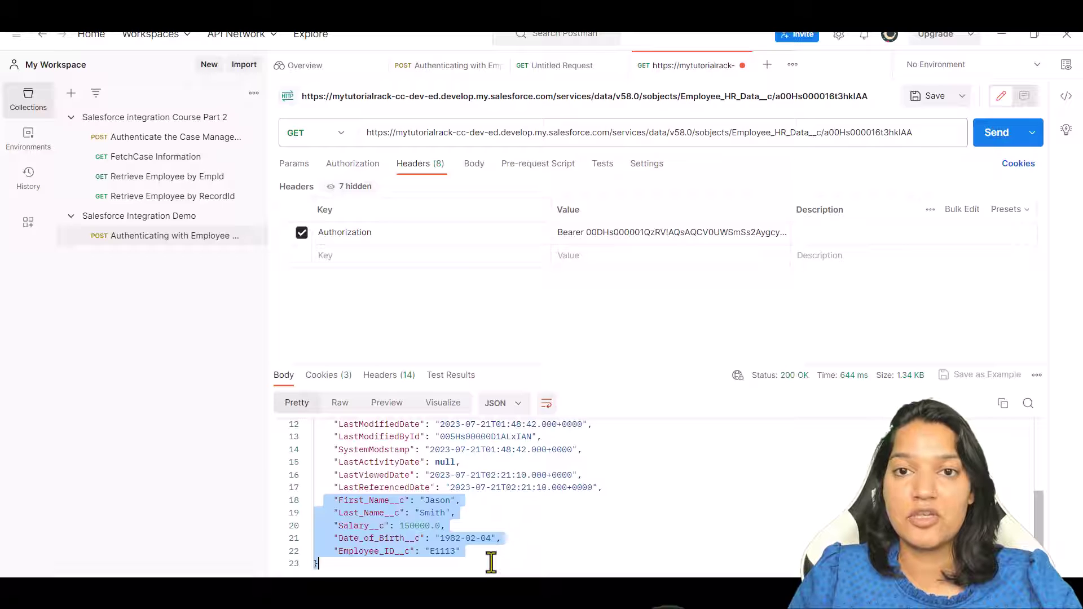
click(436, 538)
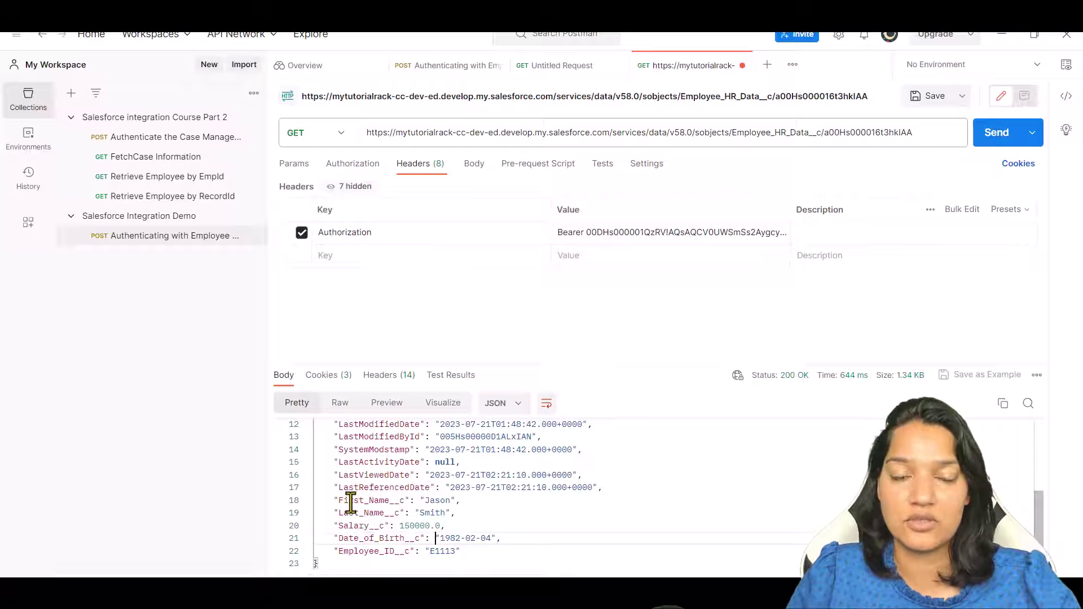
drag(489, 556, 330, 475)
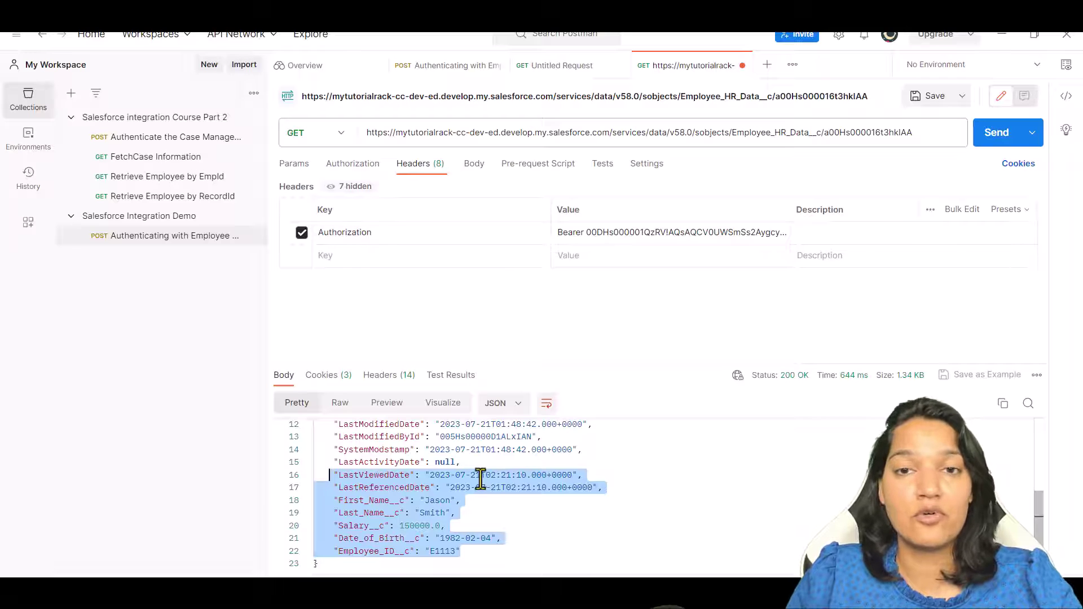
drag(920, 133, 312, 159)
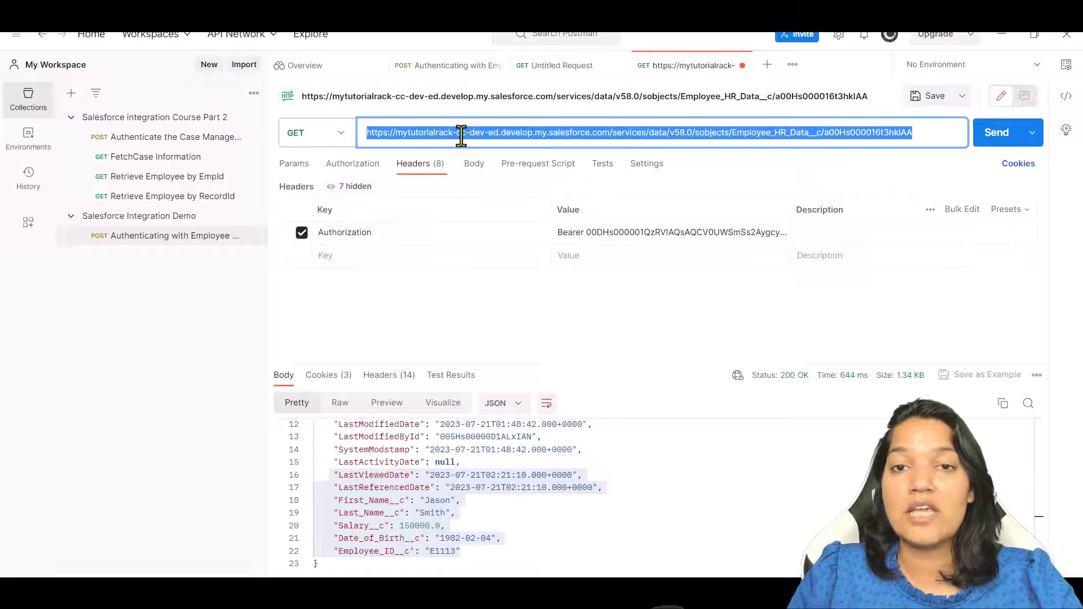